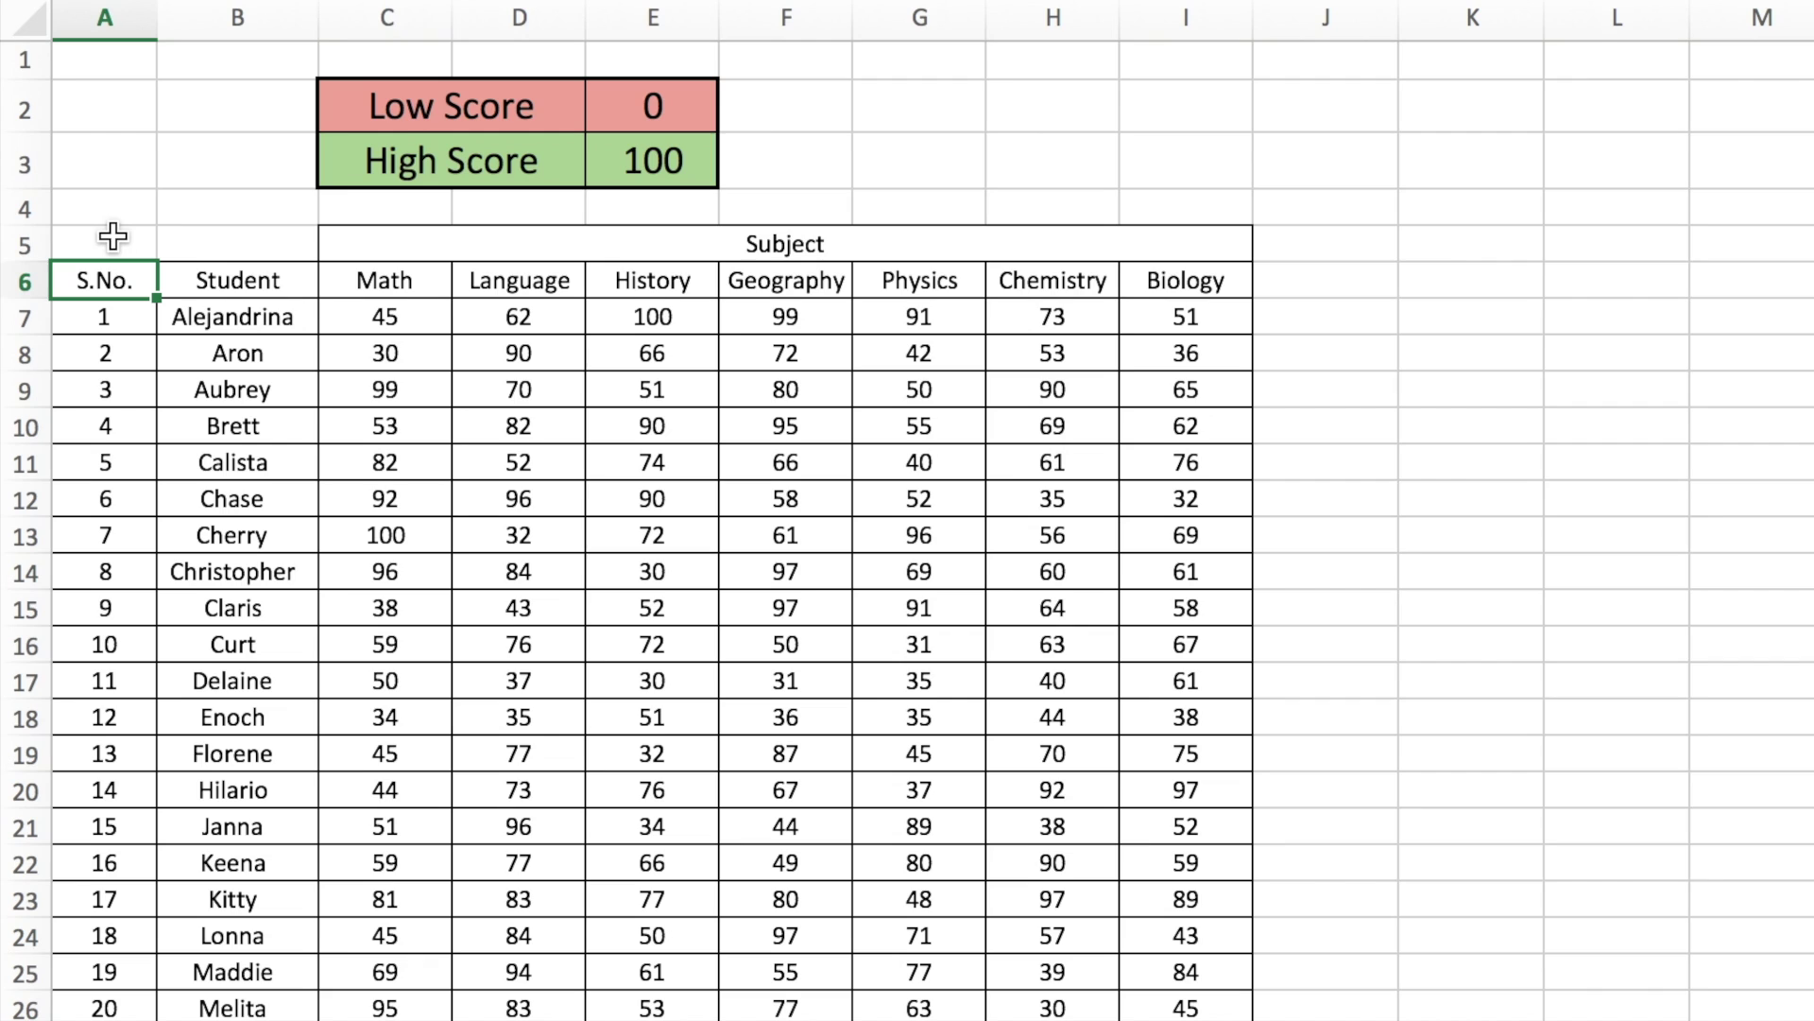
# Set the Low Score in E2 to 35 and the High Score in E3 to 85.
pyautogui.click(112, 236)
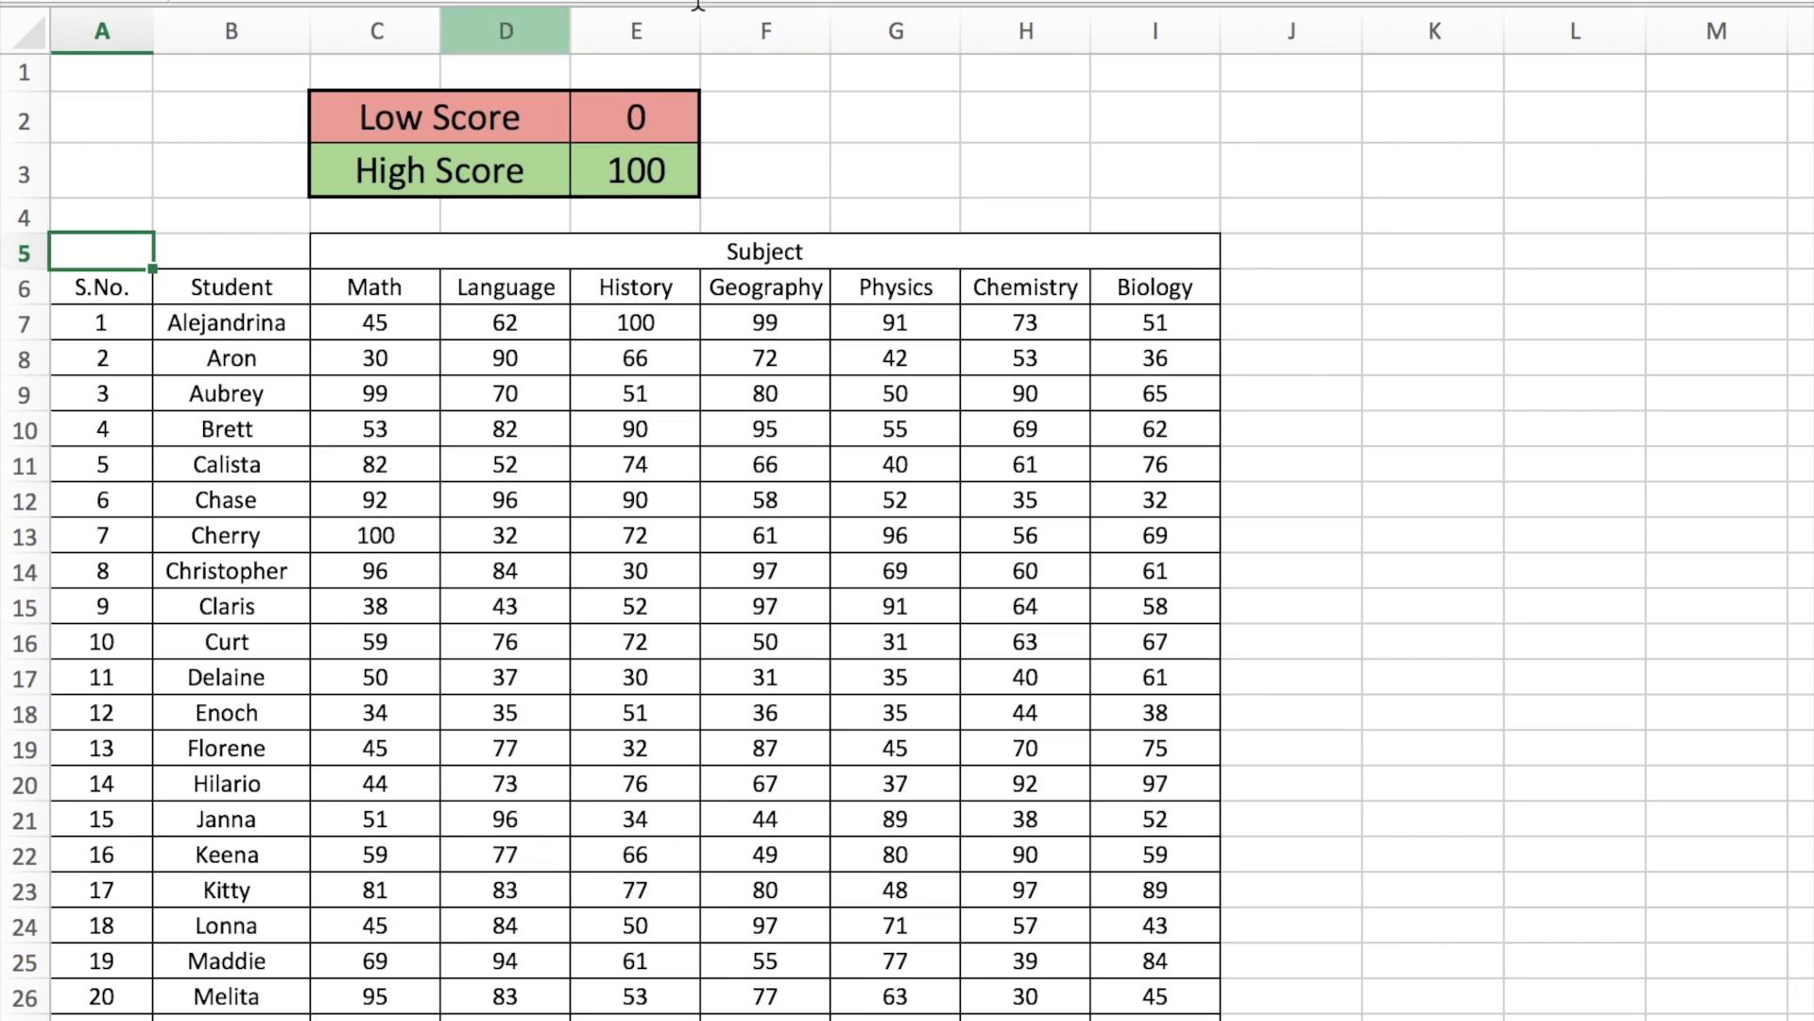
pyautogui.click(636, 115)
pyautogui.doubleClick(636, 115)
pyautogui.write('35')
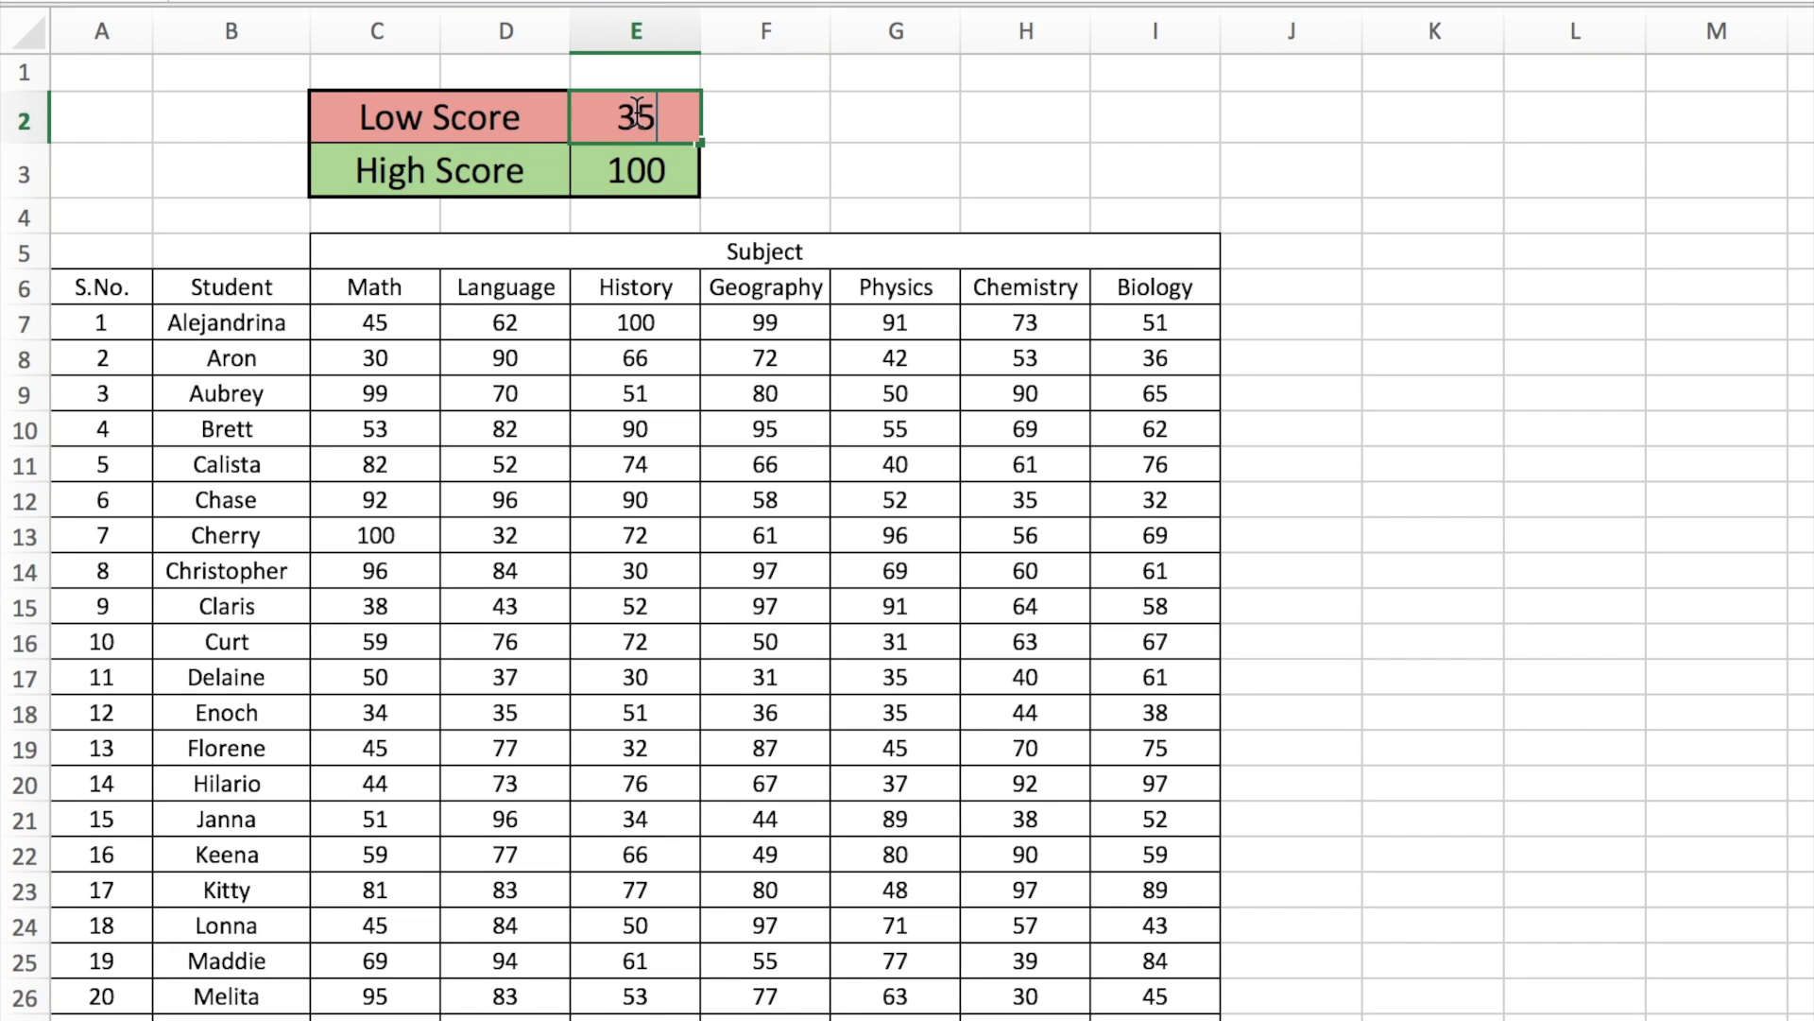
pyautogui.press('Return')
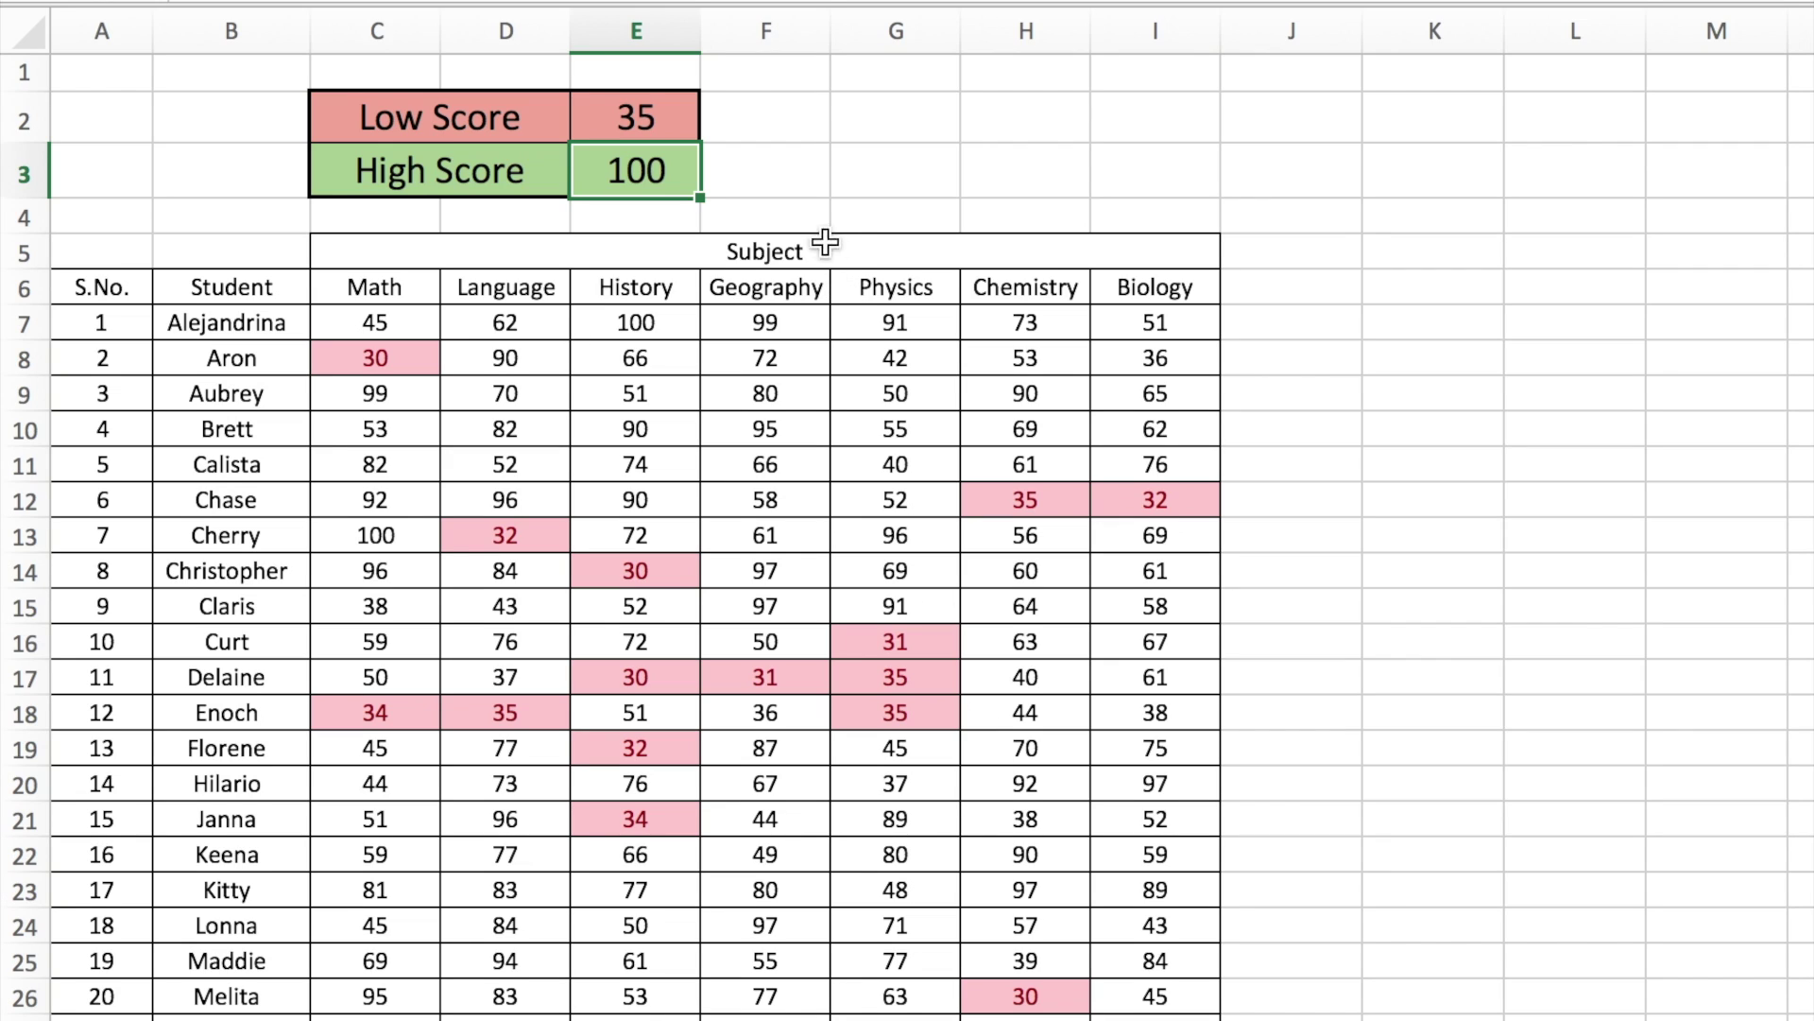
pyautogui.write('85')
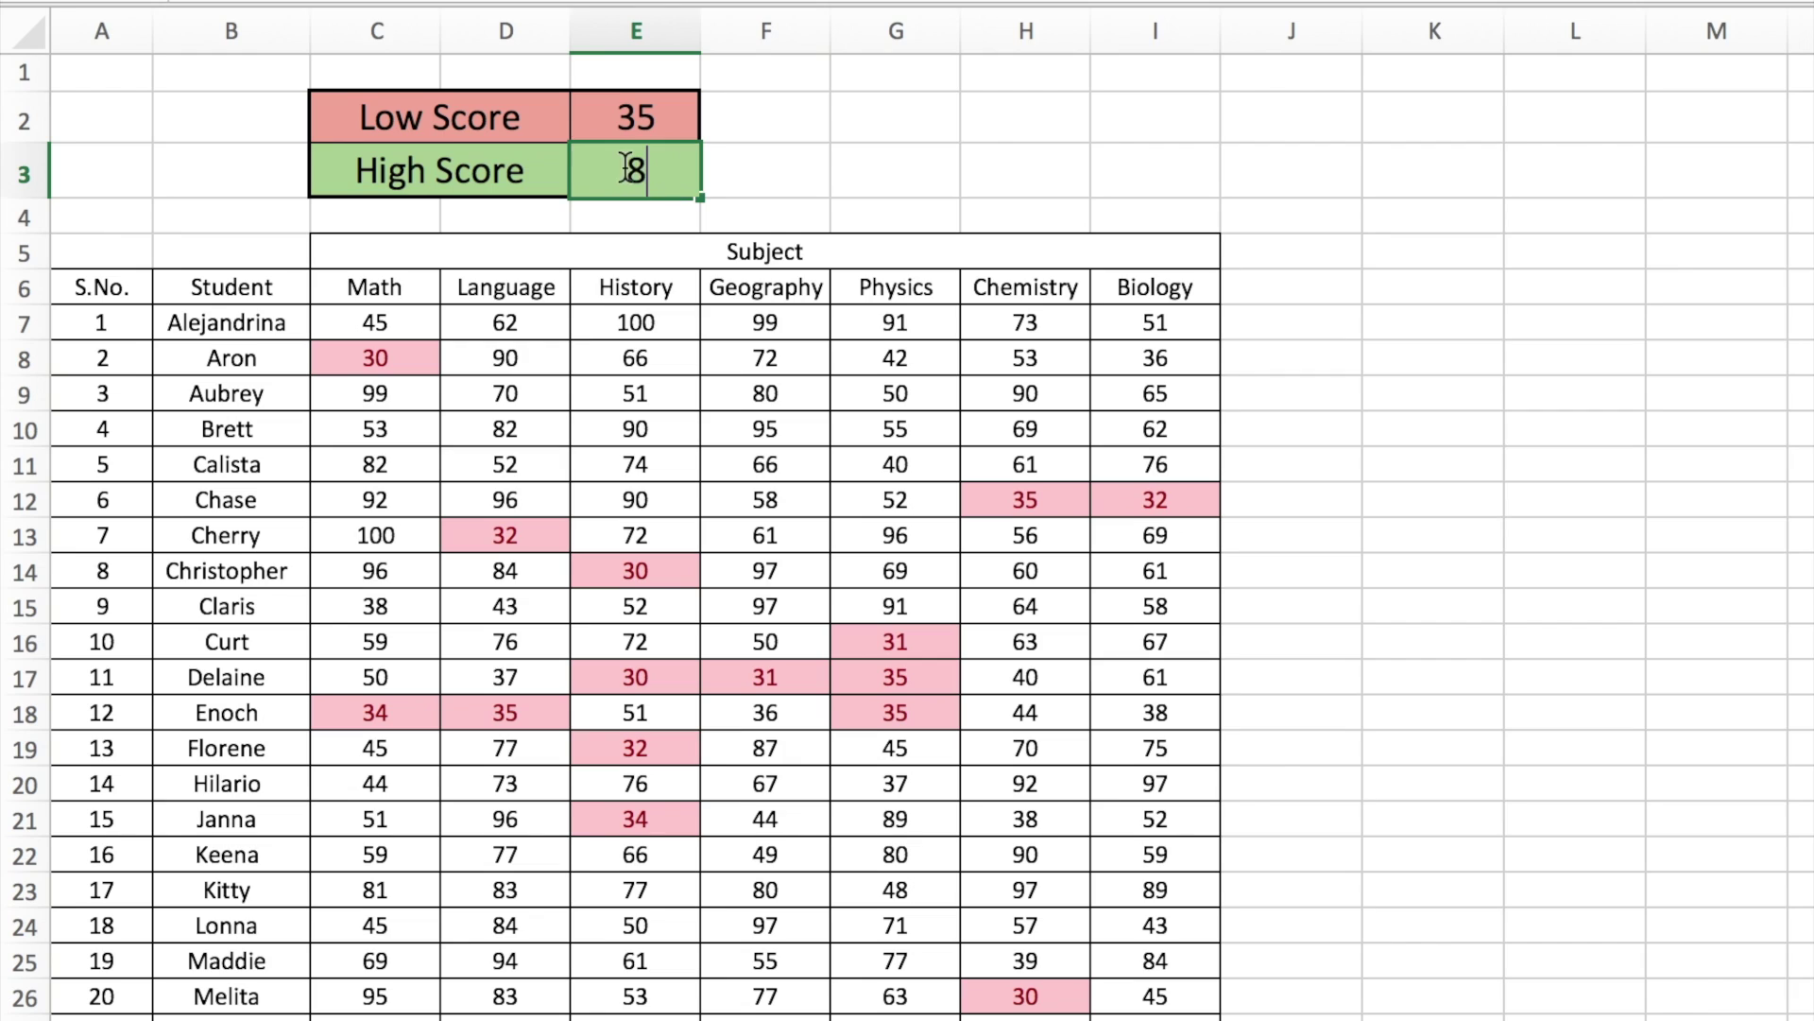
pyautogui.press('Return')
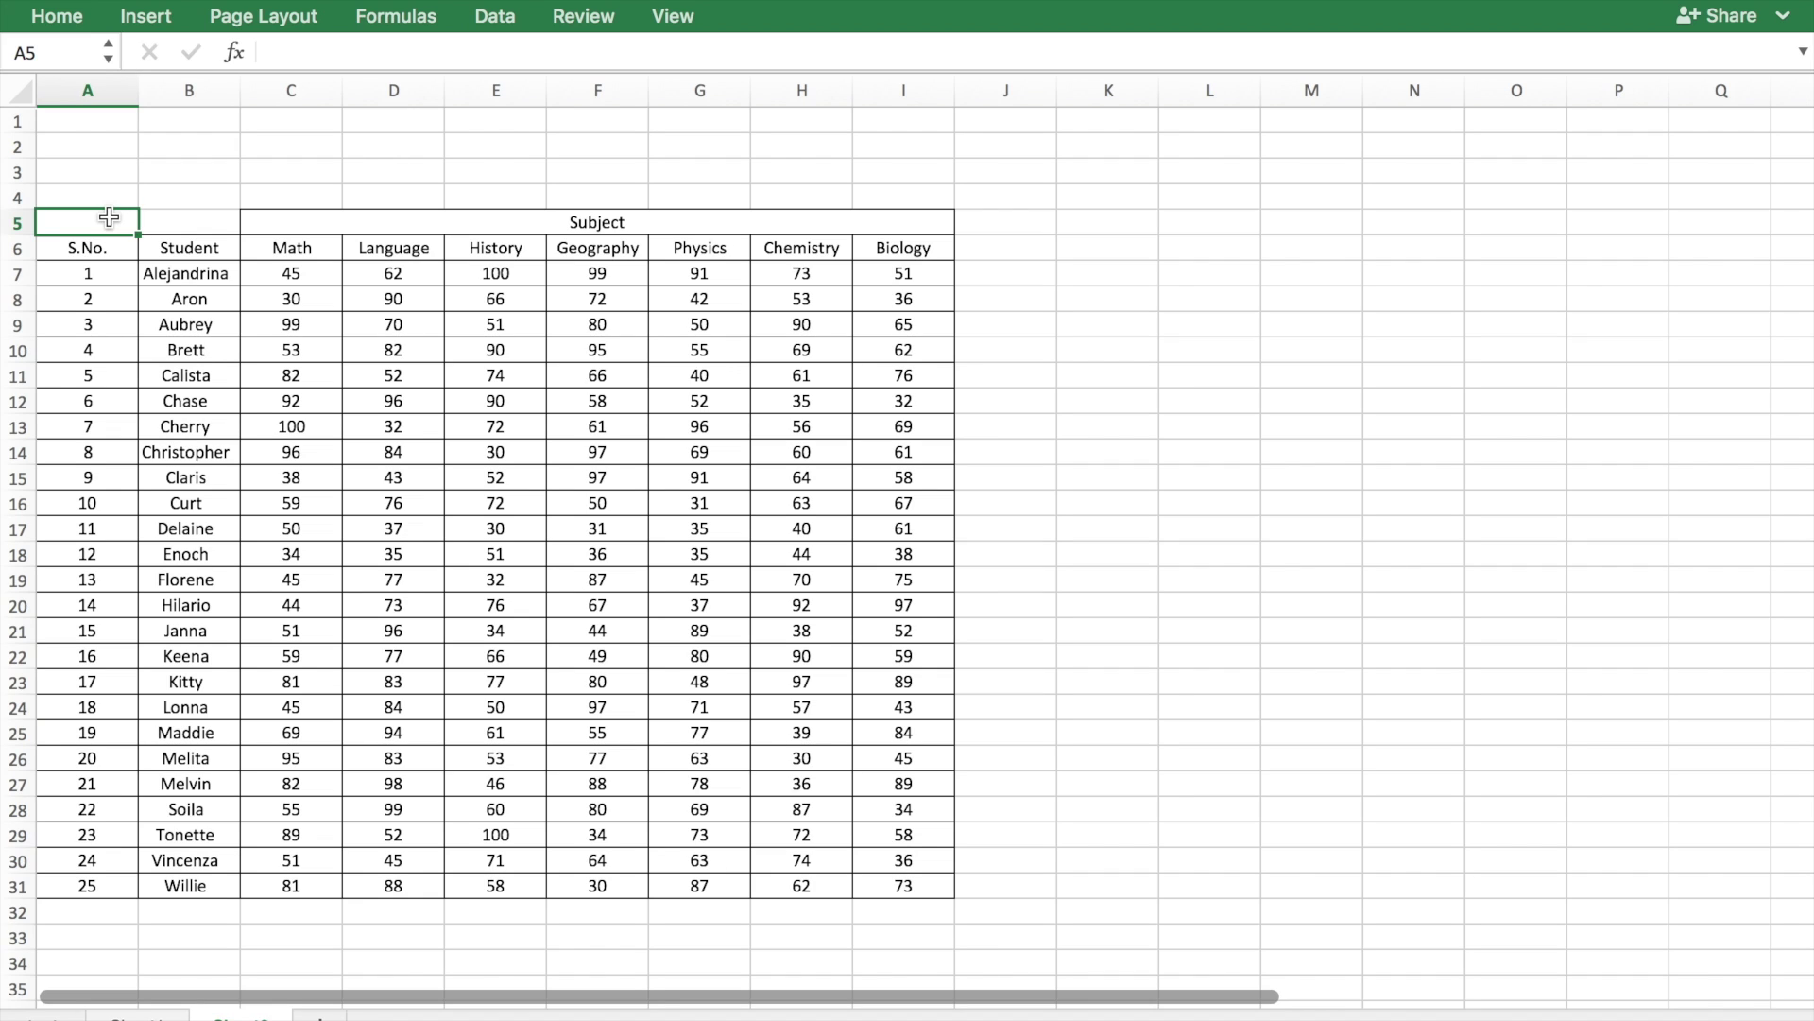
# Select the score range C7:I31 and expand the full Home ribbon.
pyautogui.click(308, 273)
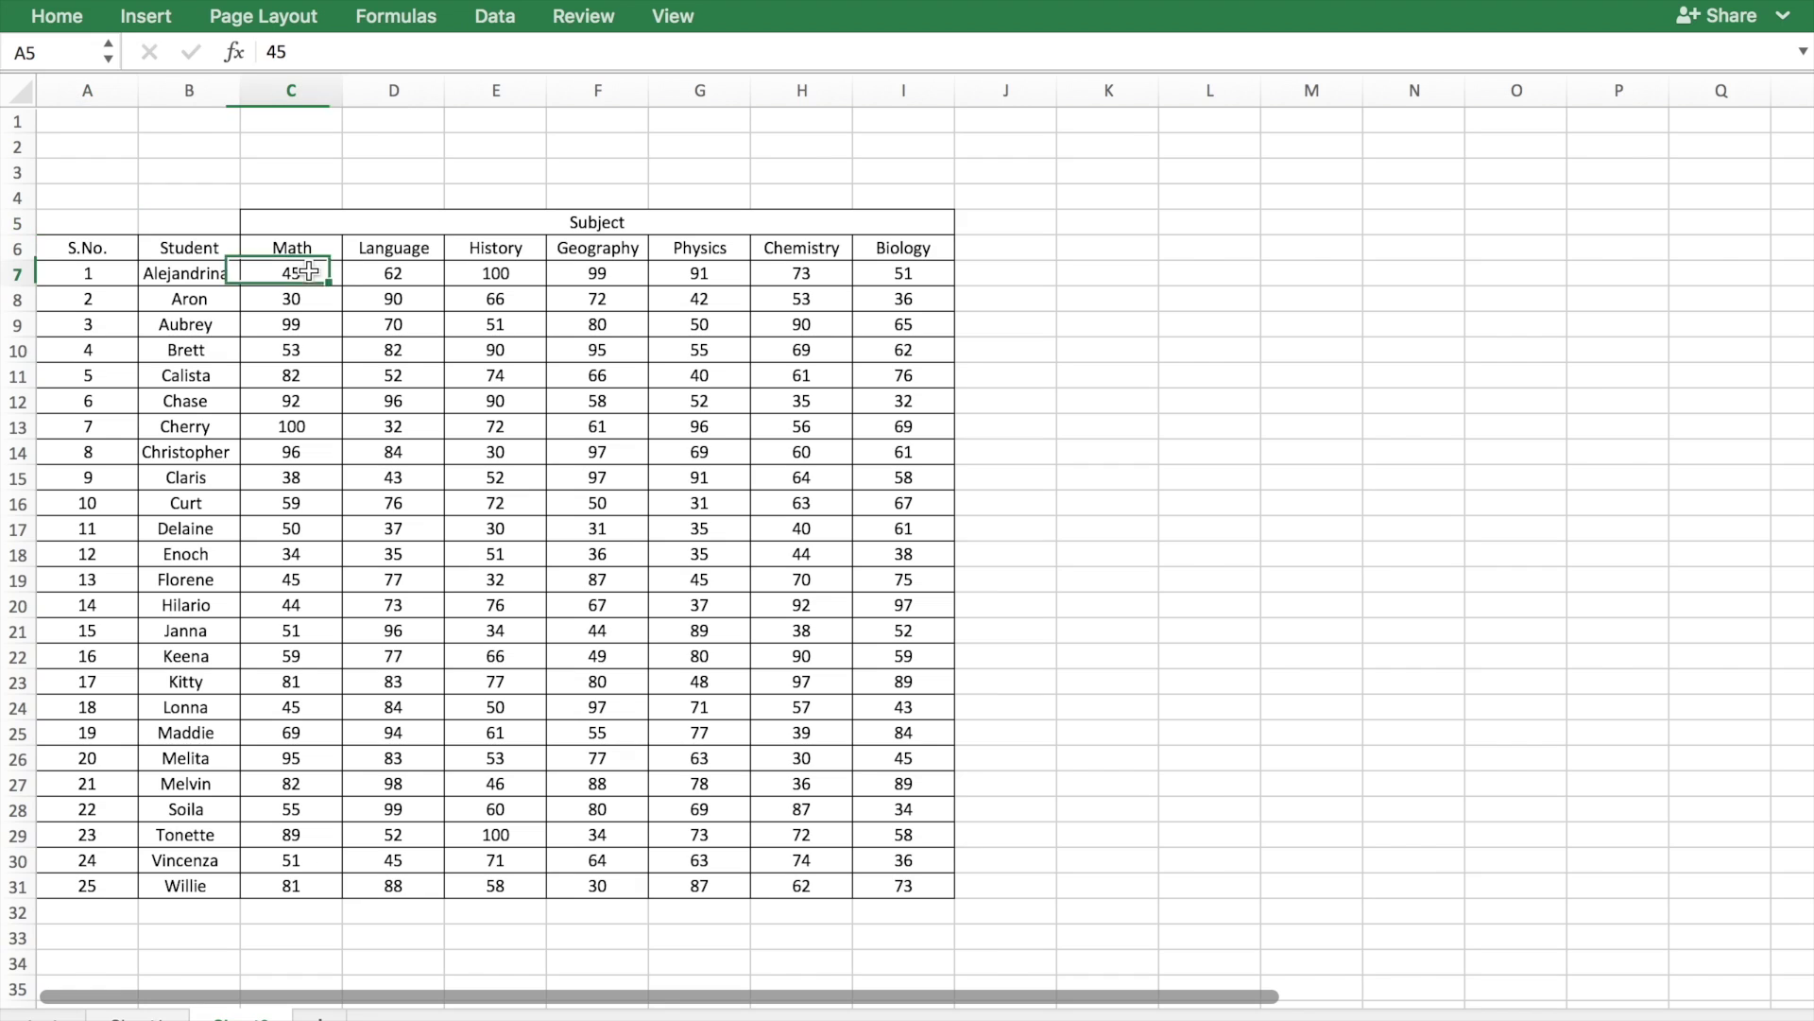
pyautogui.moveTo(308, 272); pyautogui.dragTo(896, 883)
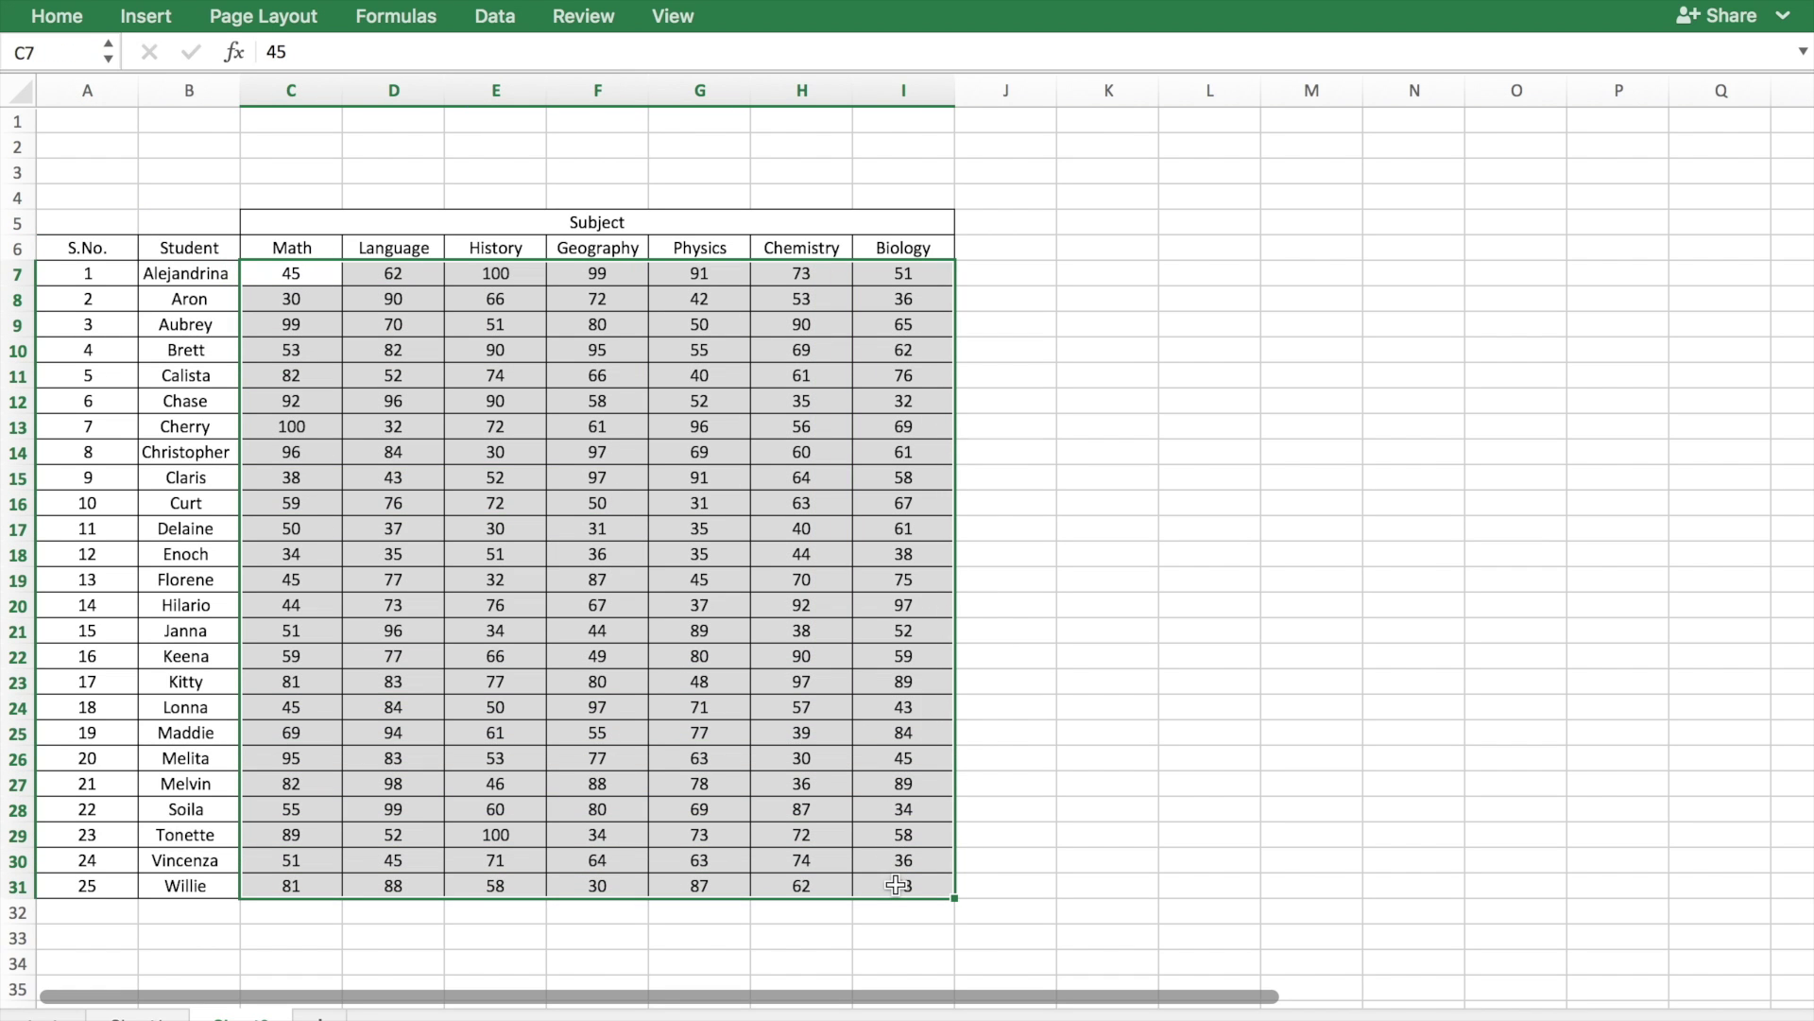
pyautogui.click(1785, 17)
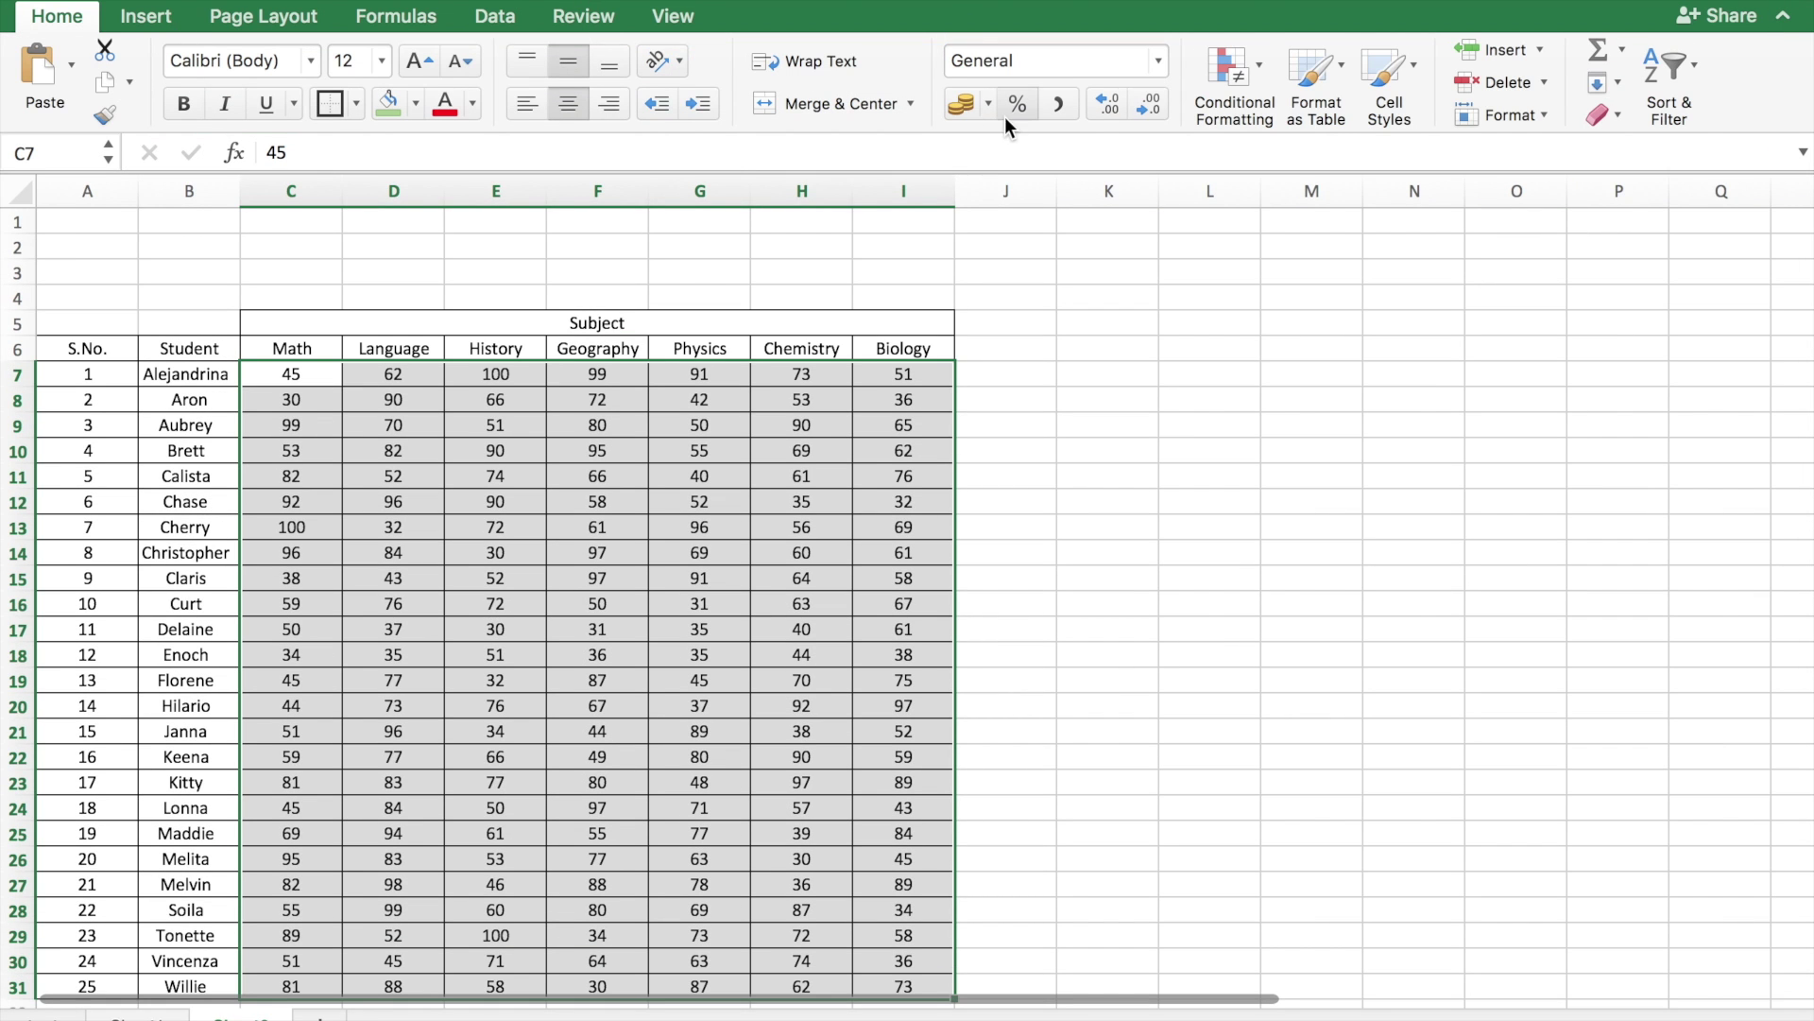
# Add a 'less than or equal to 35' highlight rule with light red fill and dark red text.
pyautogui.click(1260, 66)
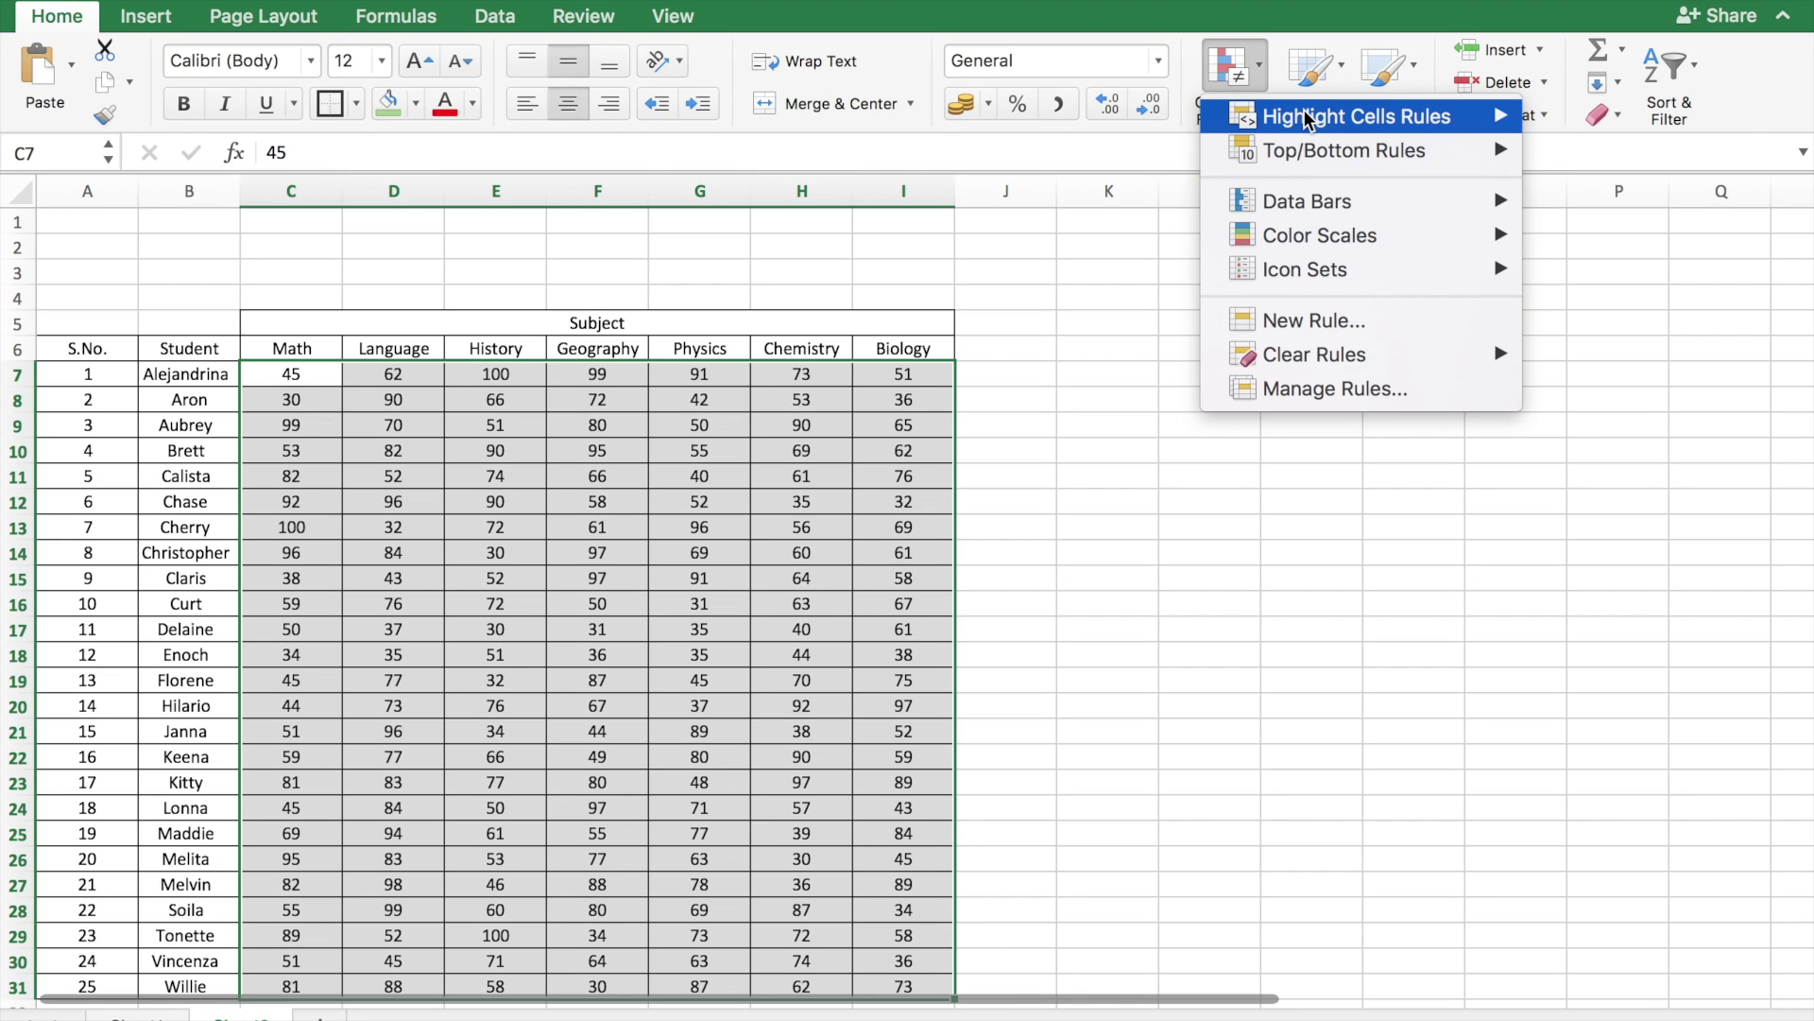
pyautogui.moveTo(1307, 117)
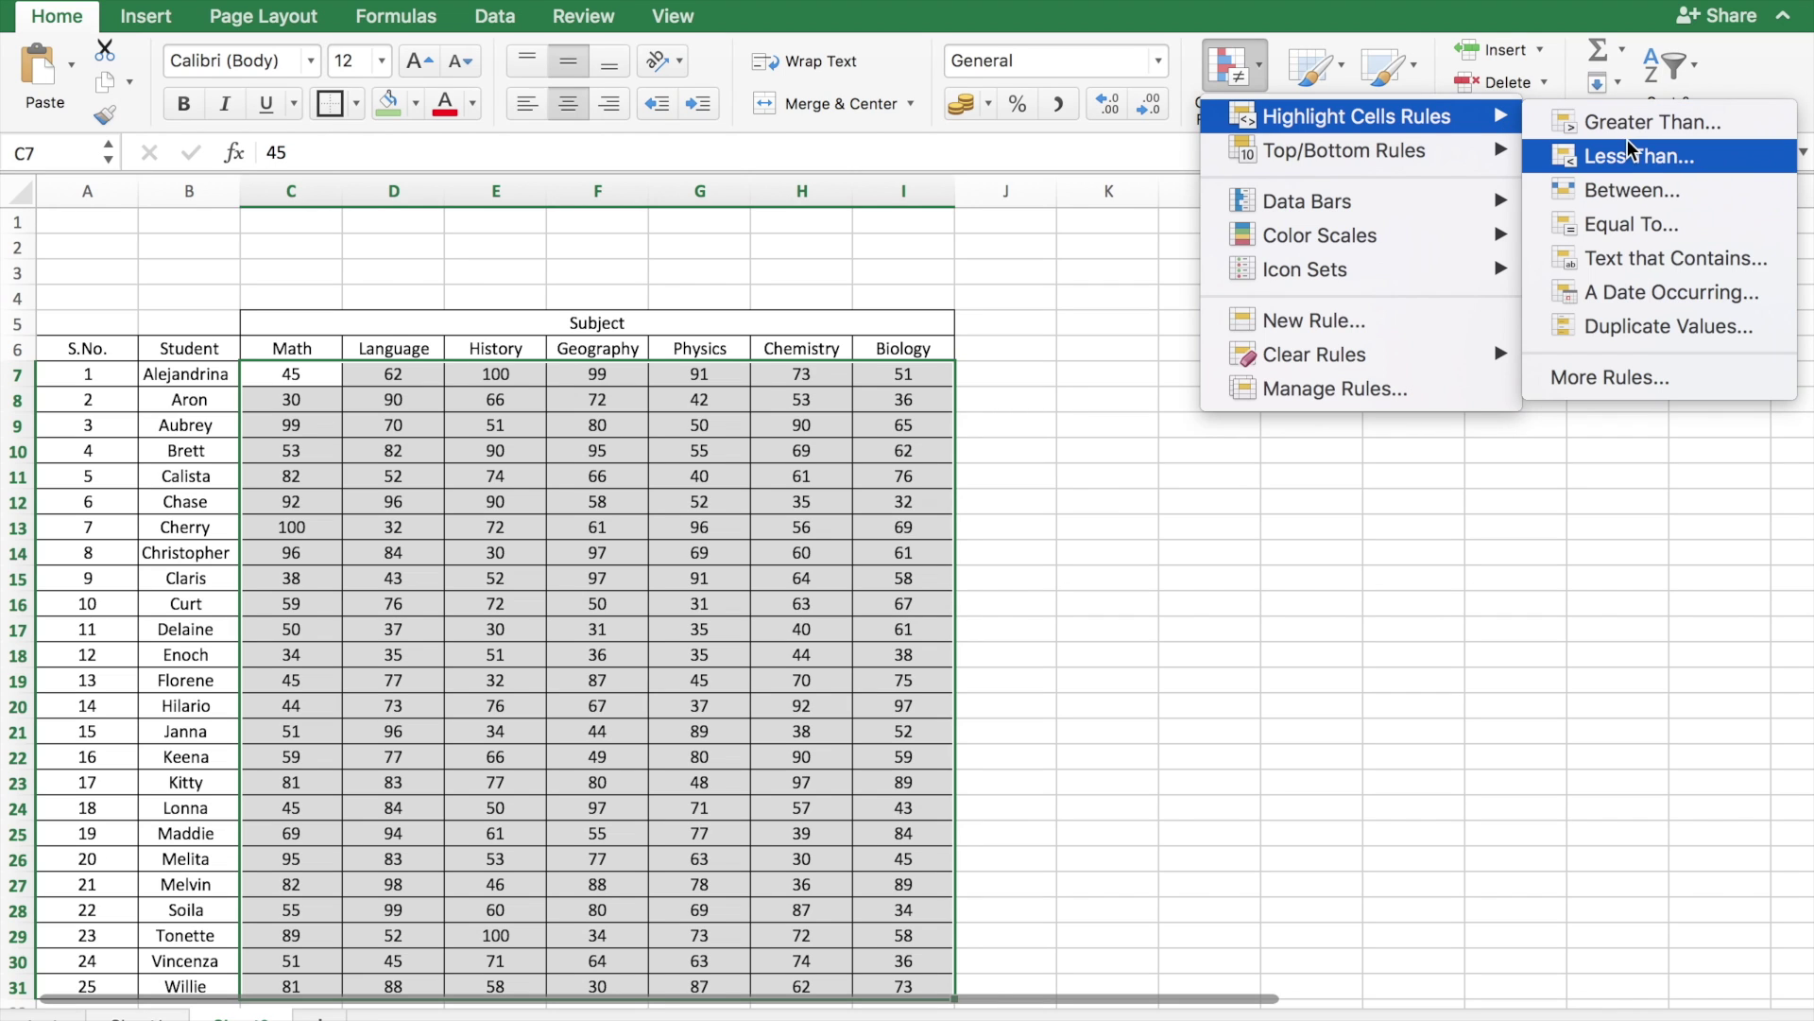
pyautogui.click(1619, 153)
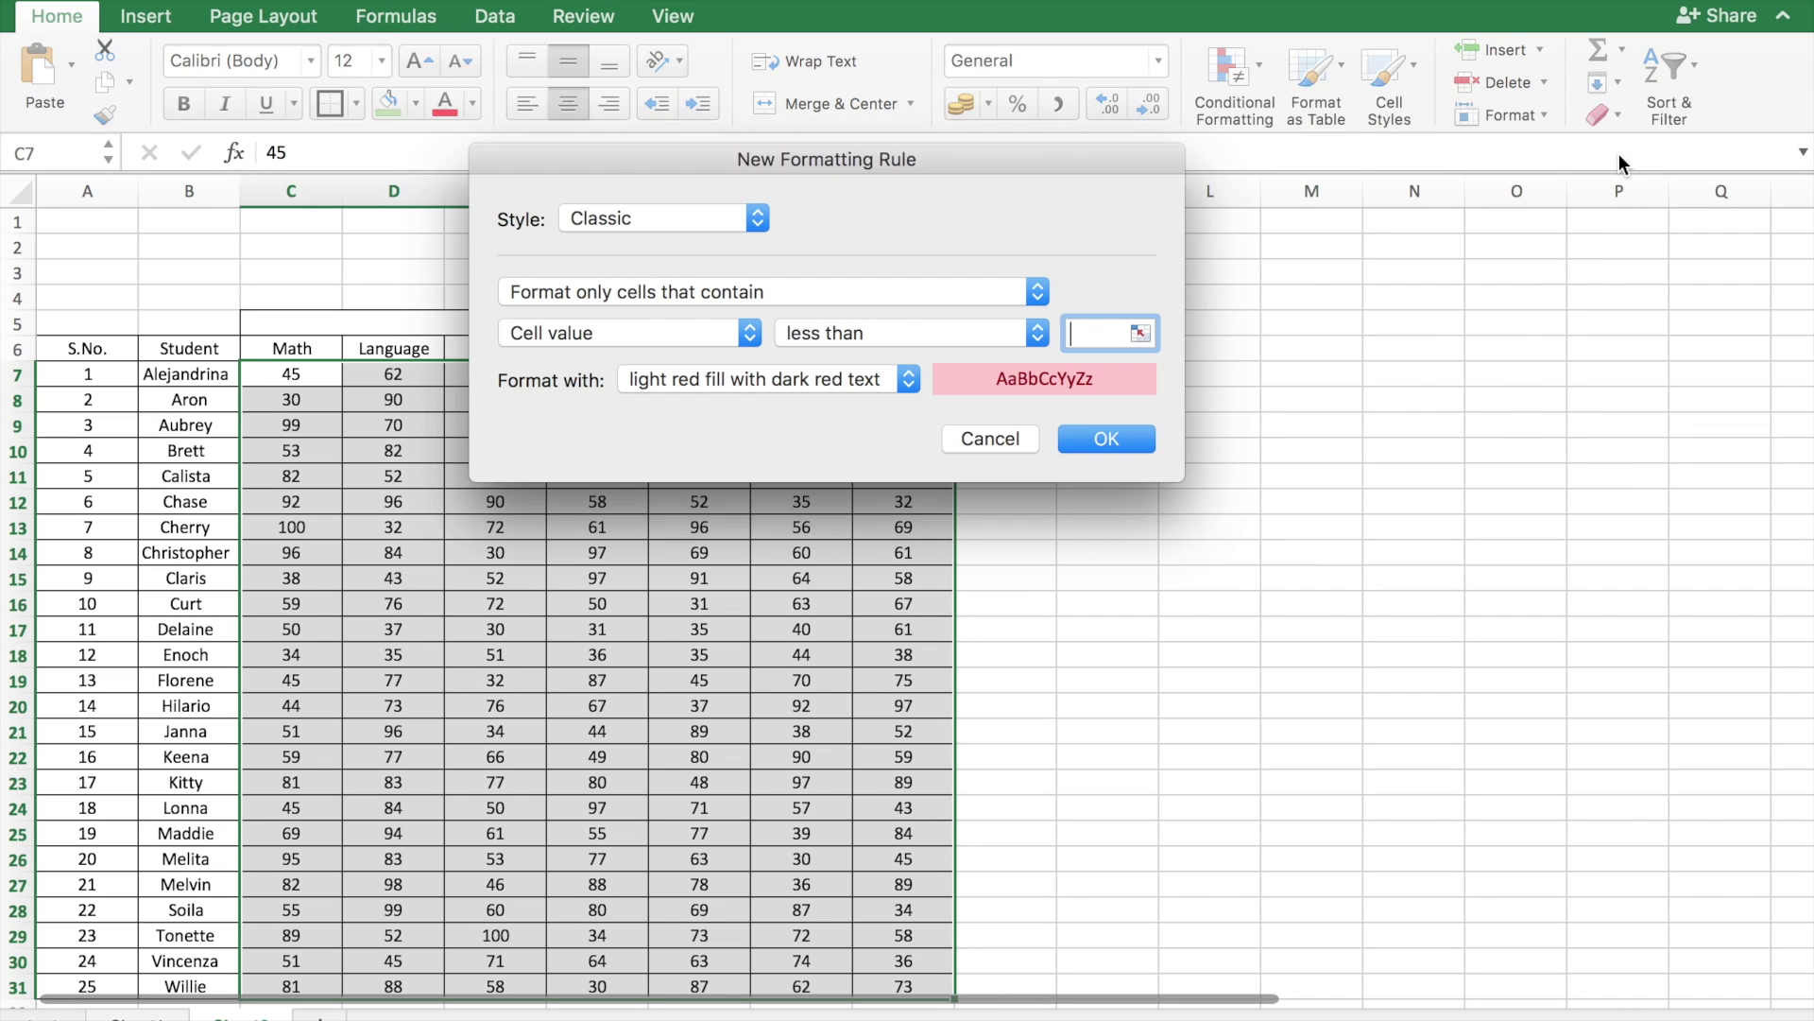
pyautogui.click(1039, 333)
pyautogui.click(993, 385)
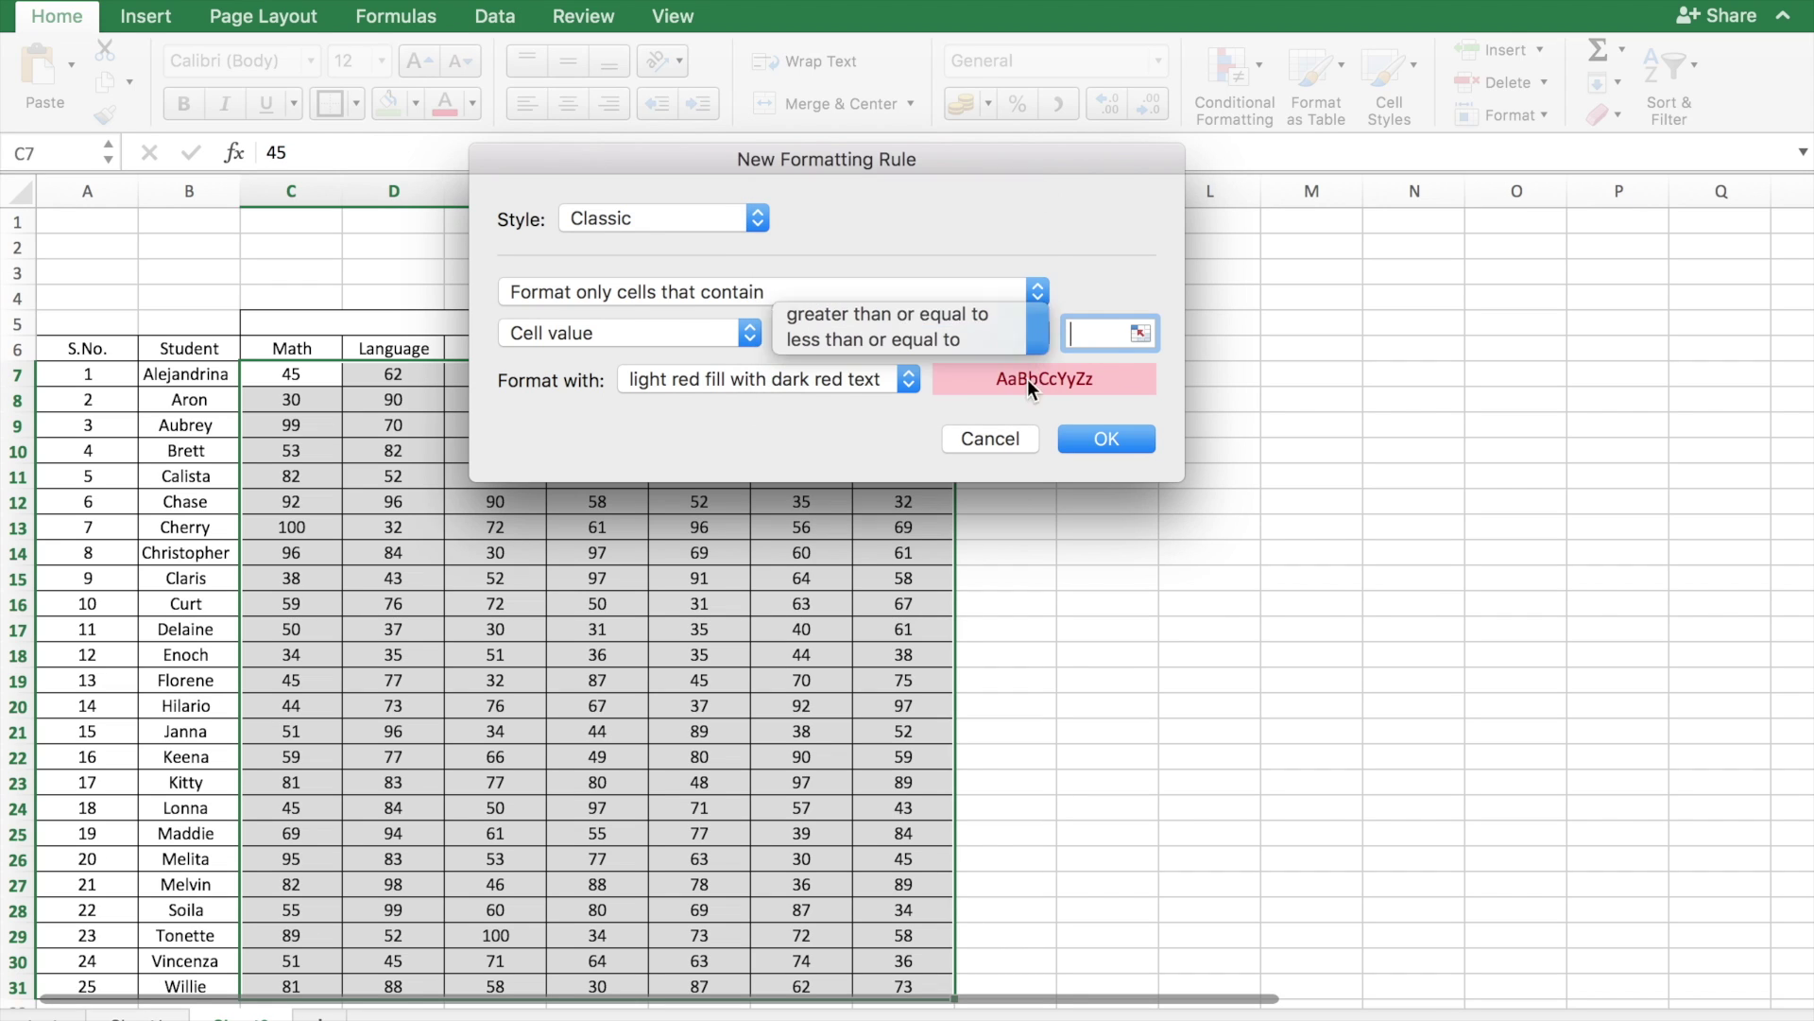
pyautogui.write('35')
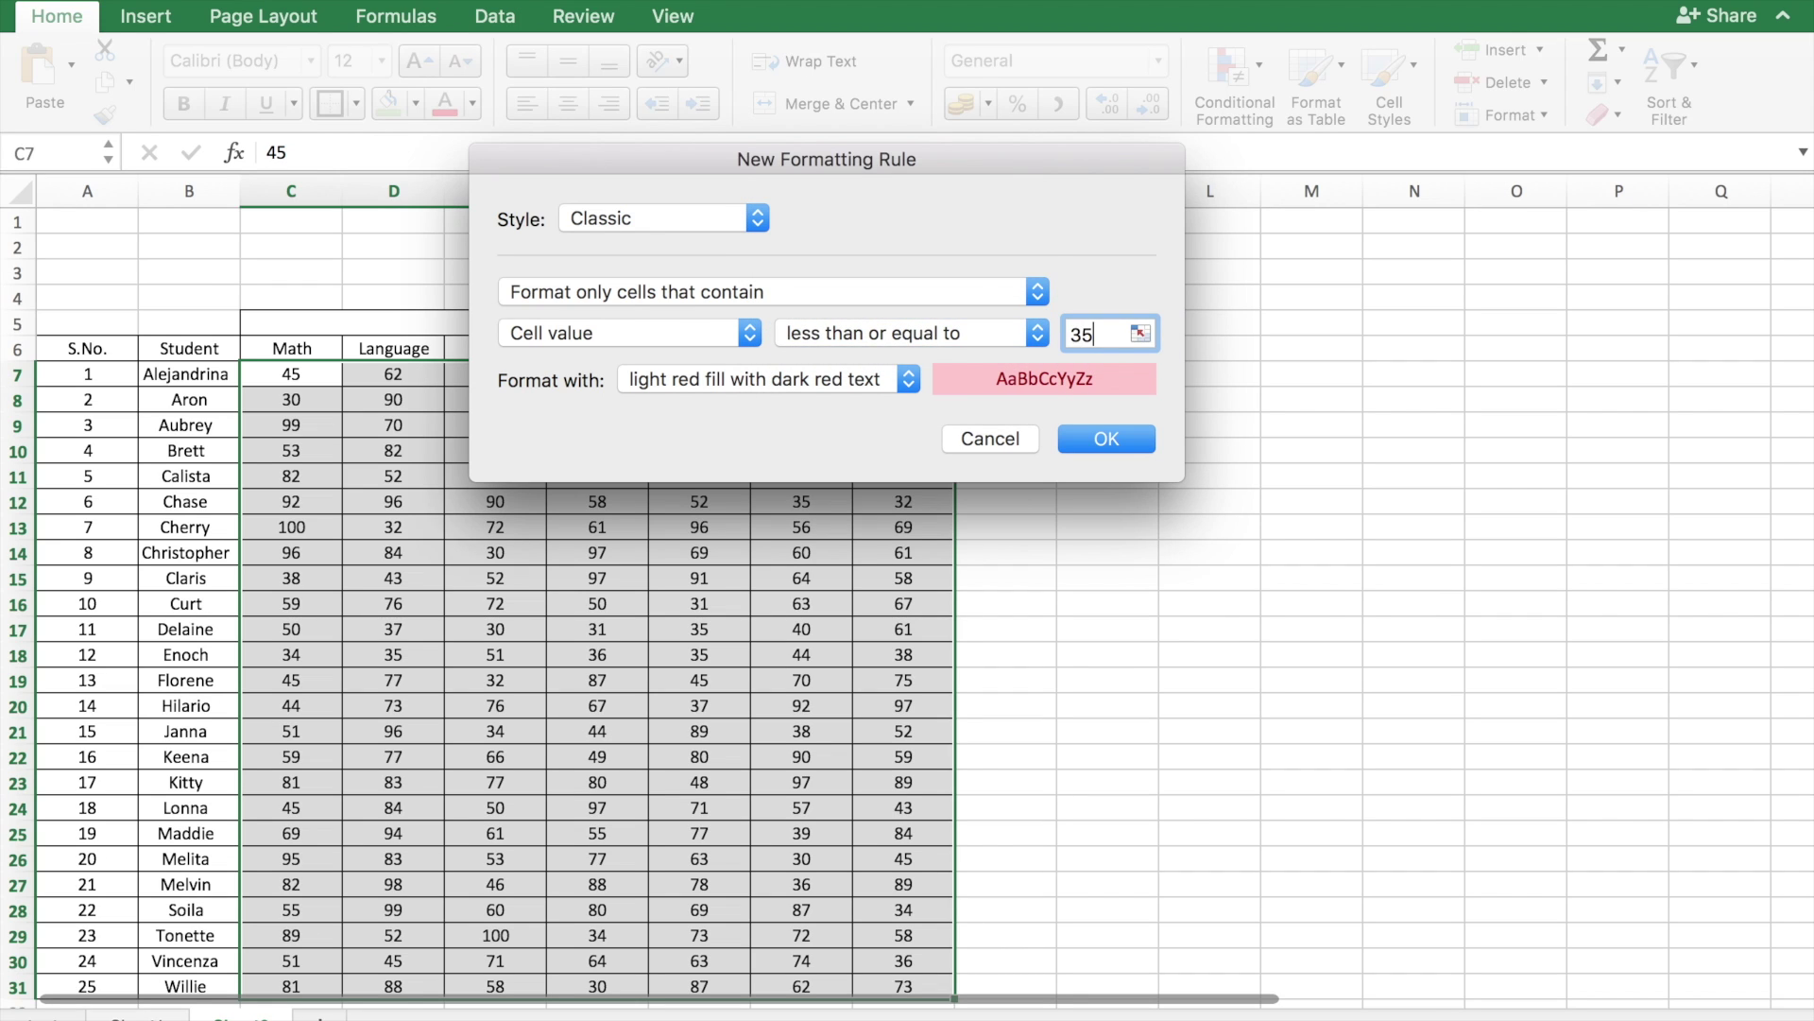
pyautogui.click(1086, 444)
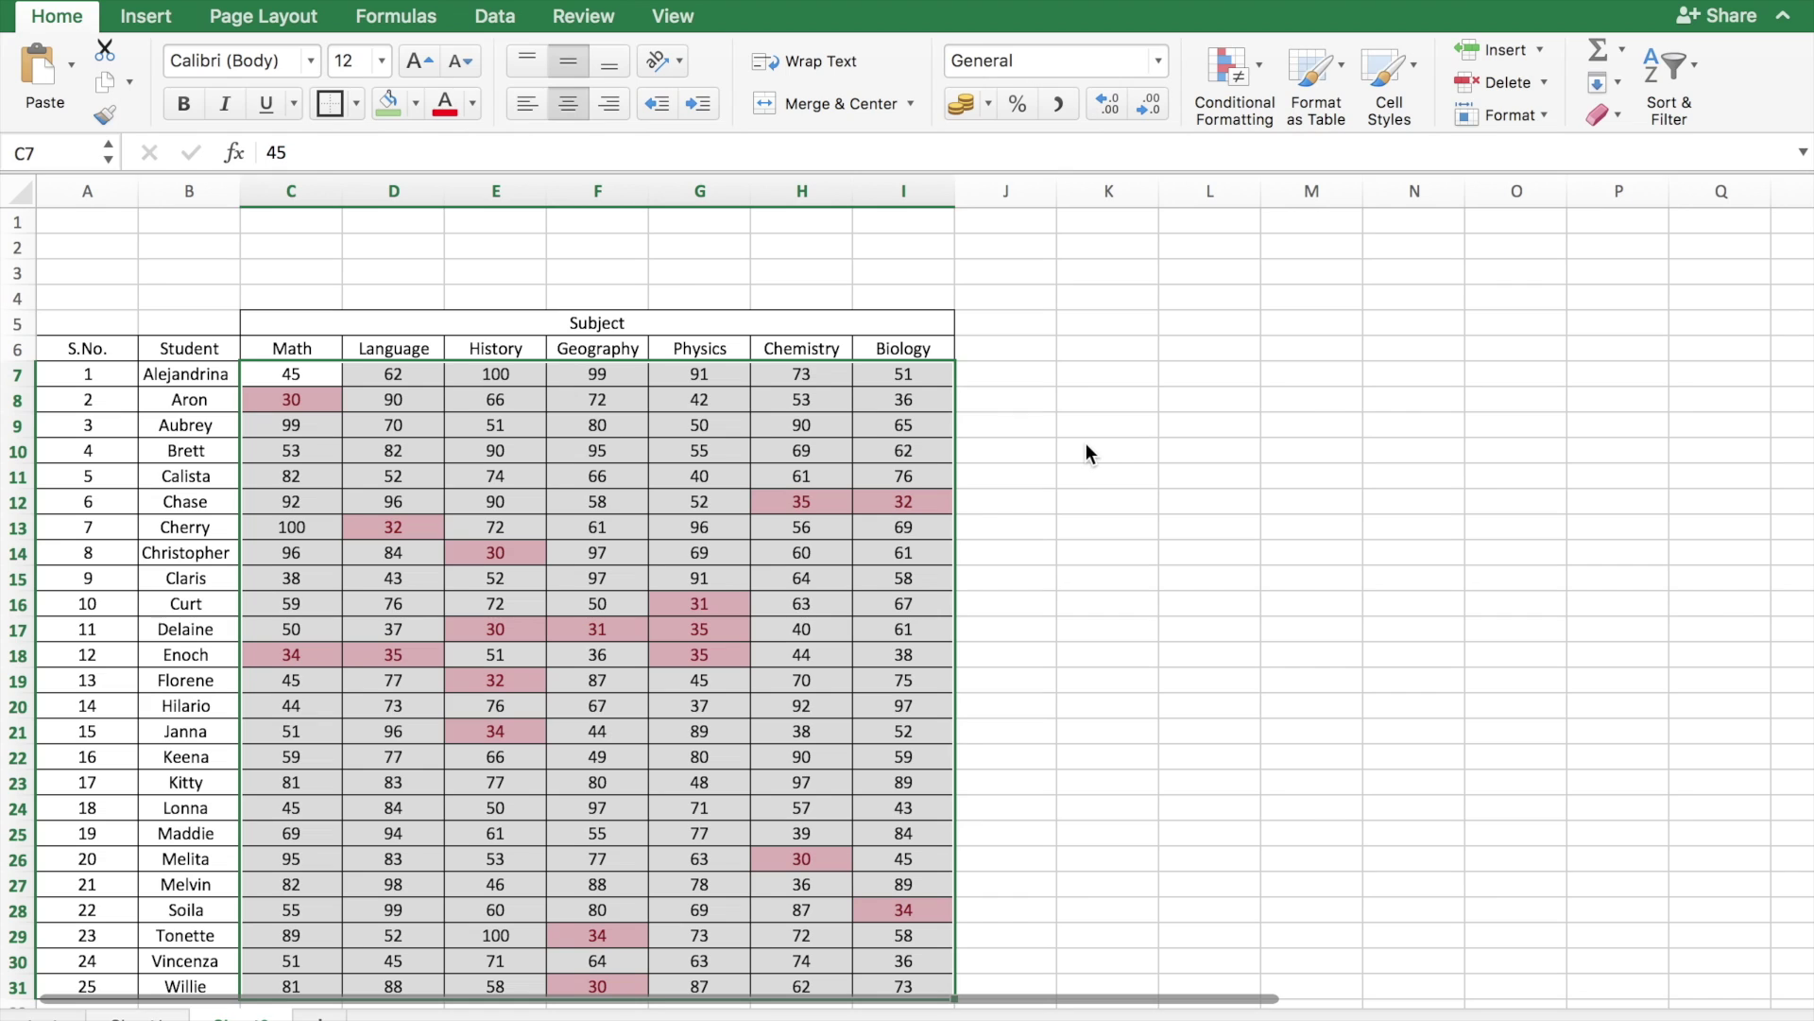
pyautogui.click(1264, 72)
# Add a 'greater than 85' highlight rule with green fill and dark green text.
pyautogui.moveTo(1375, 120)
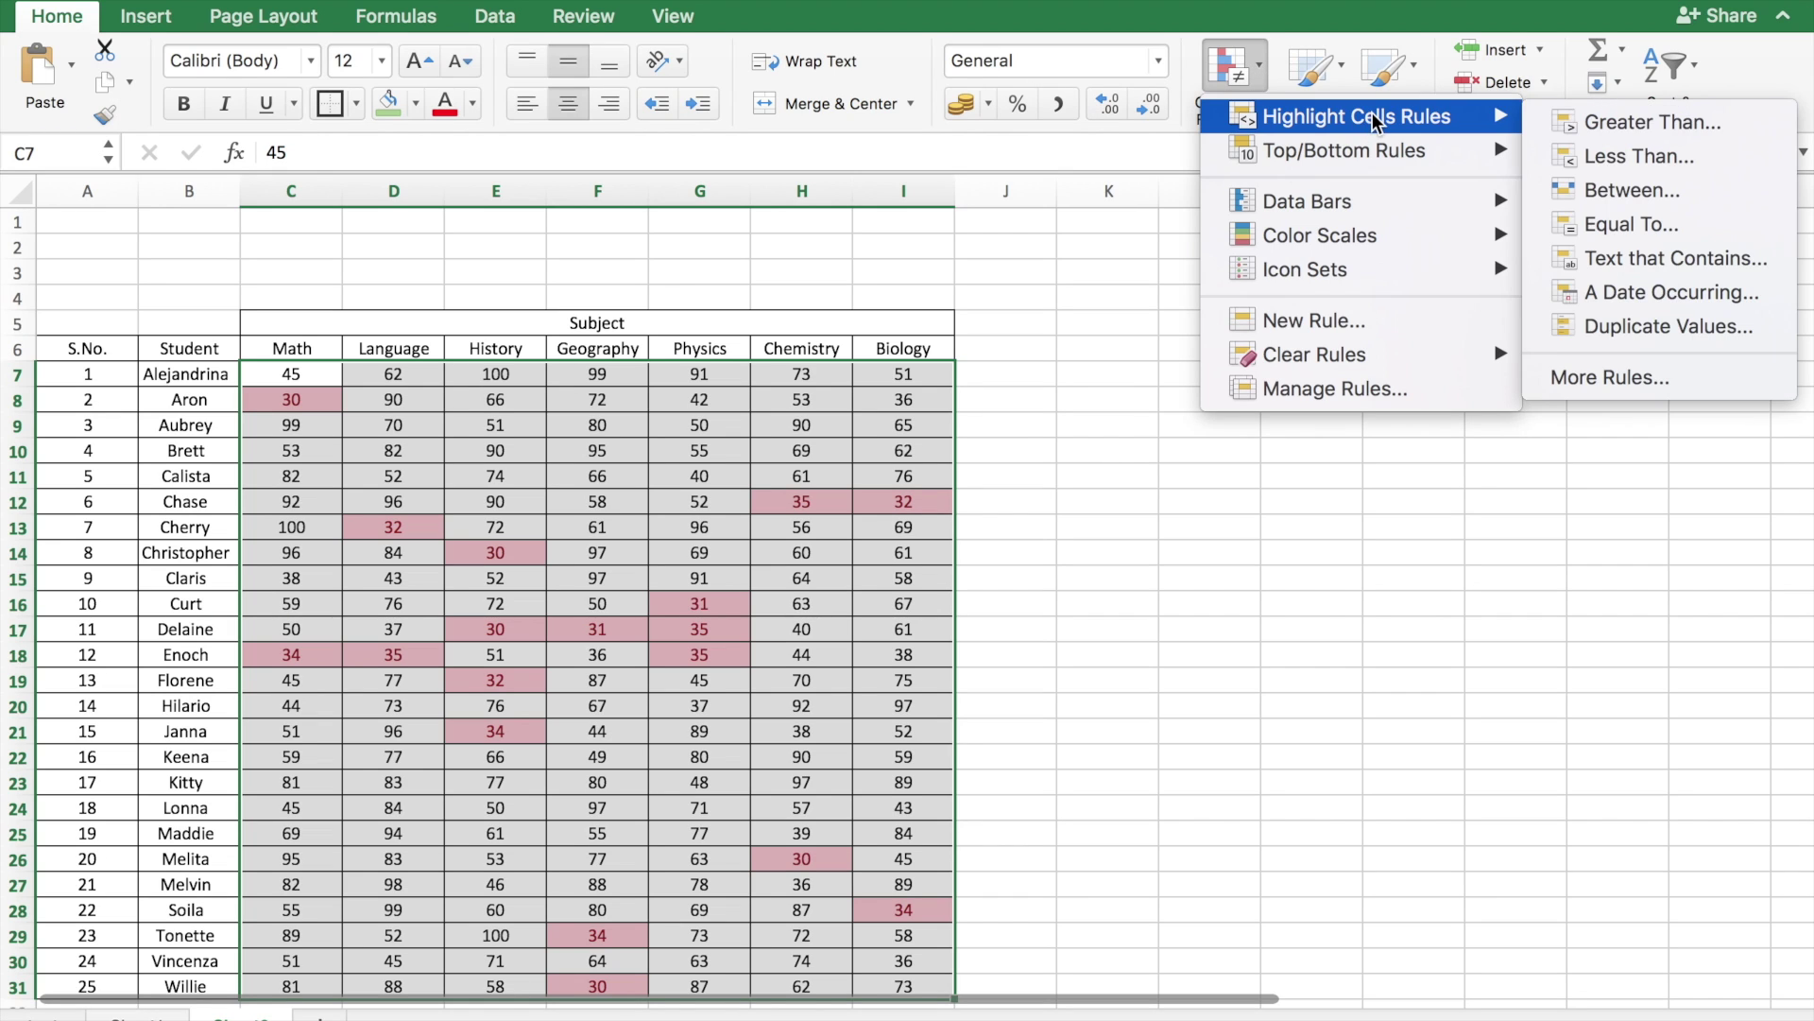
pyautogui.click(1658, 131)
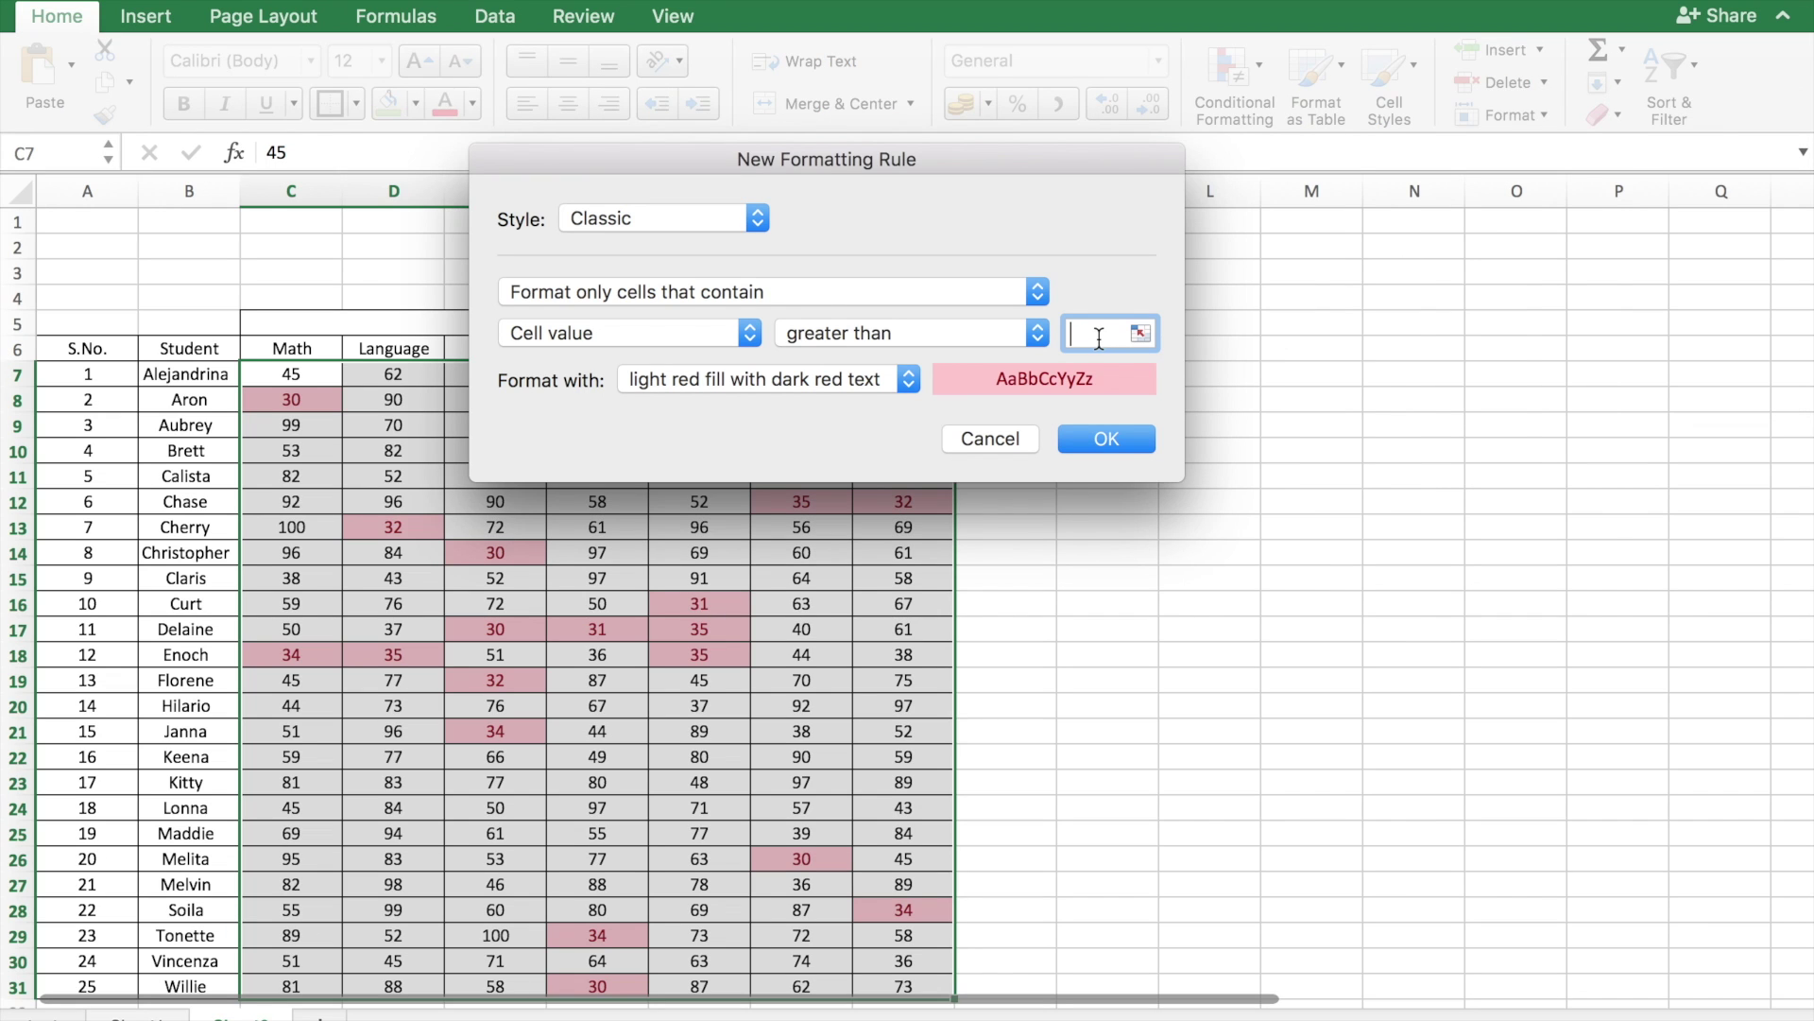
pyautogui.write('85')
pyautogui.click(909, 377)
pyautogui.click(845, 424)
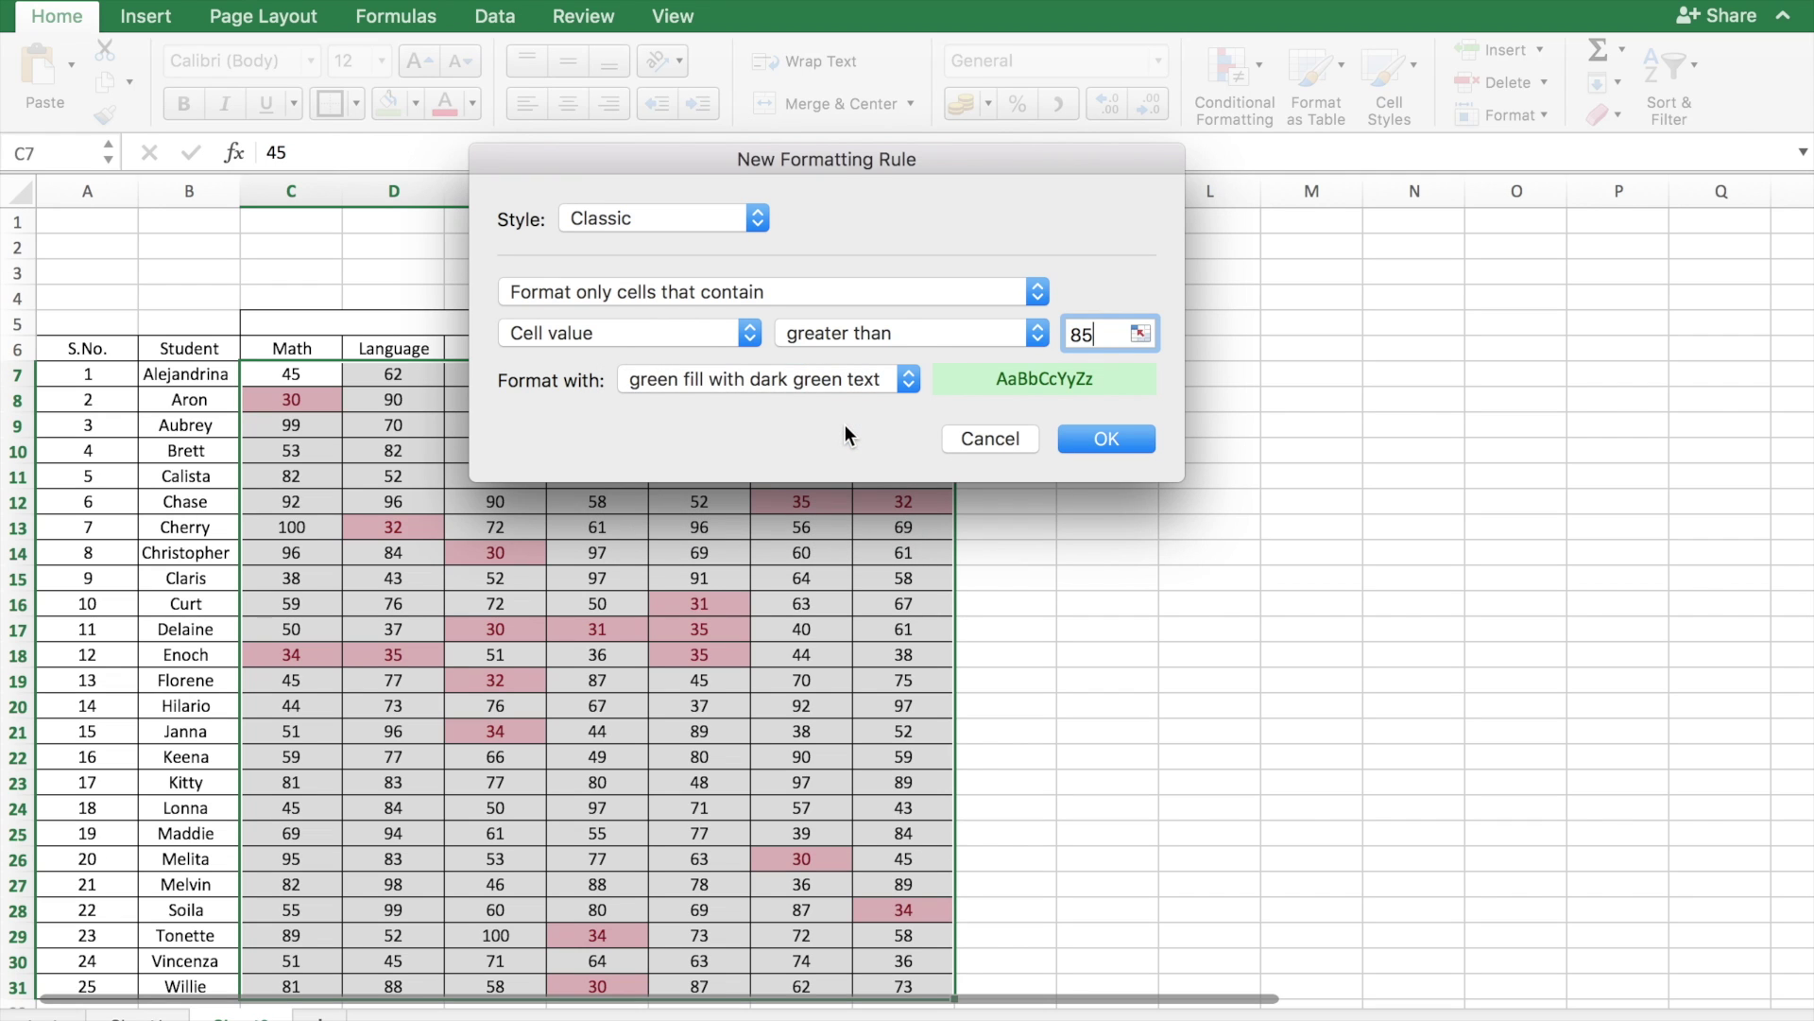
pyautogui.click(1079, 435)
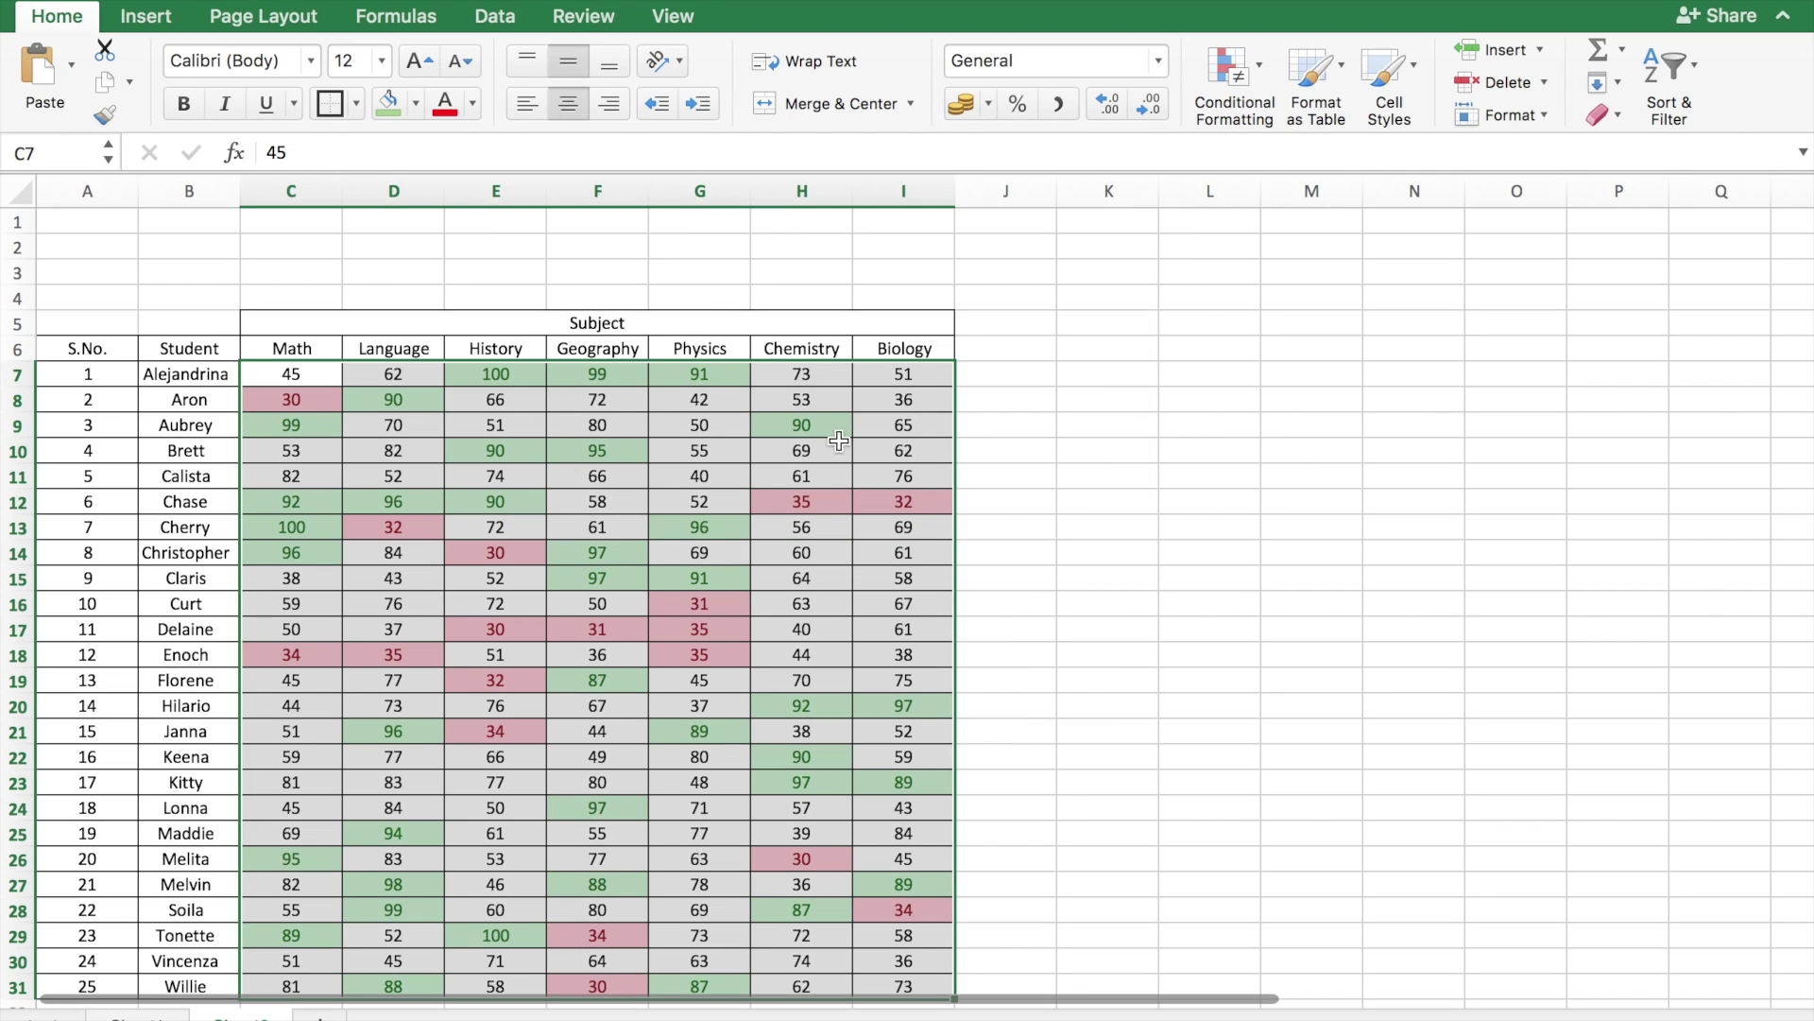
# Deselect the range and scroll through the table to review the red and green highlights.
pyautogui.click(293, 299)
pyautogui.scroll(-3, 564, 500)
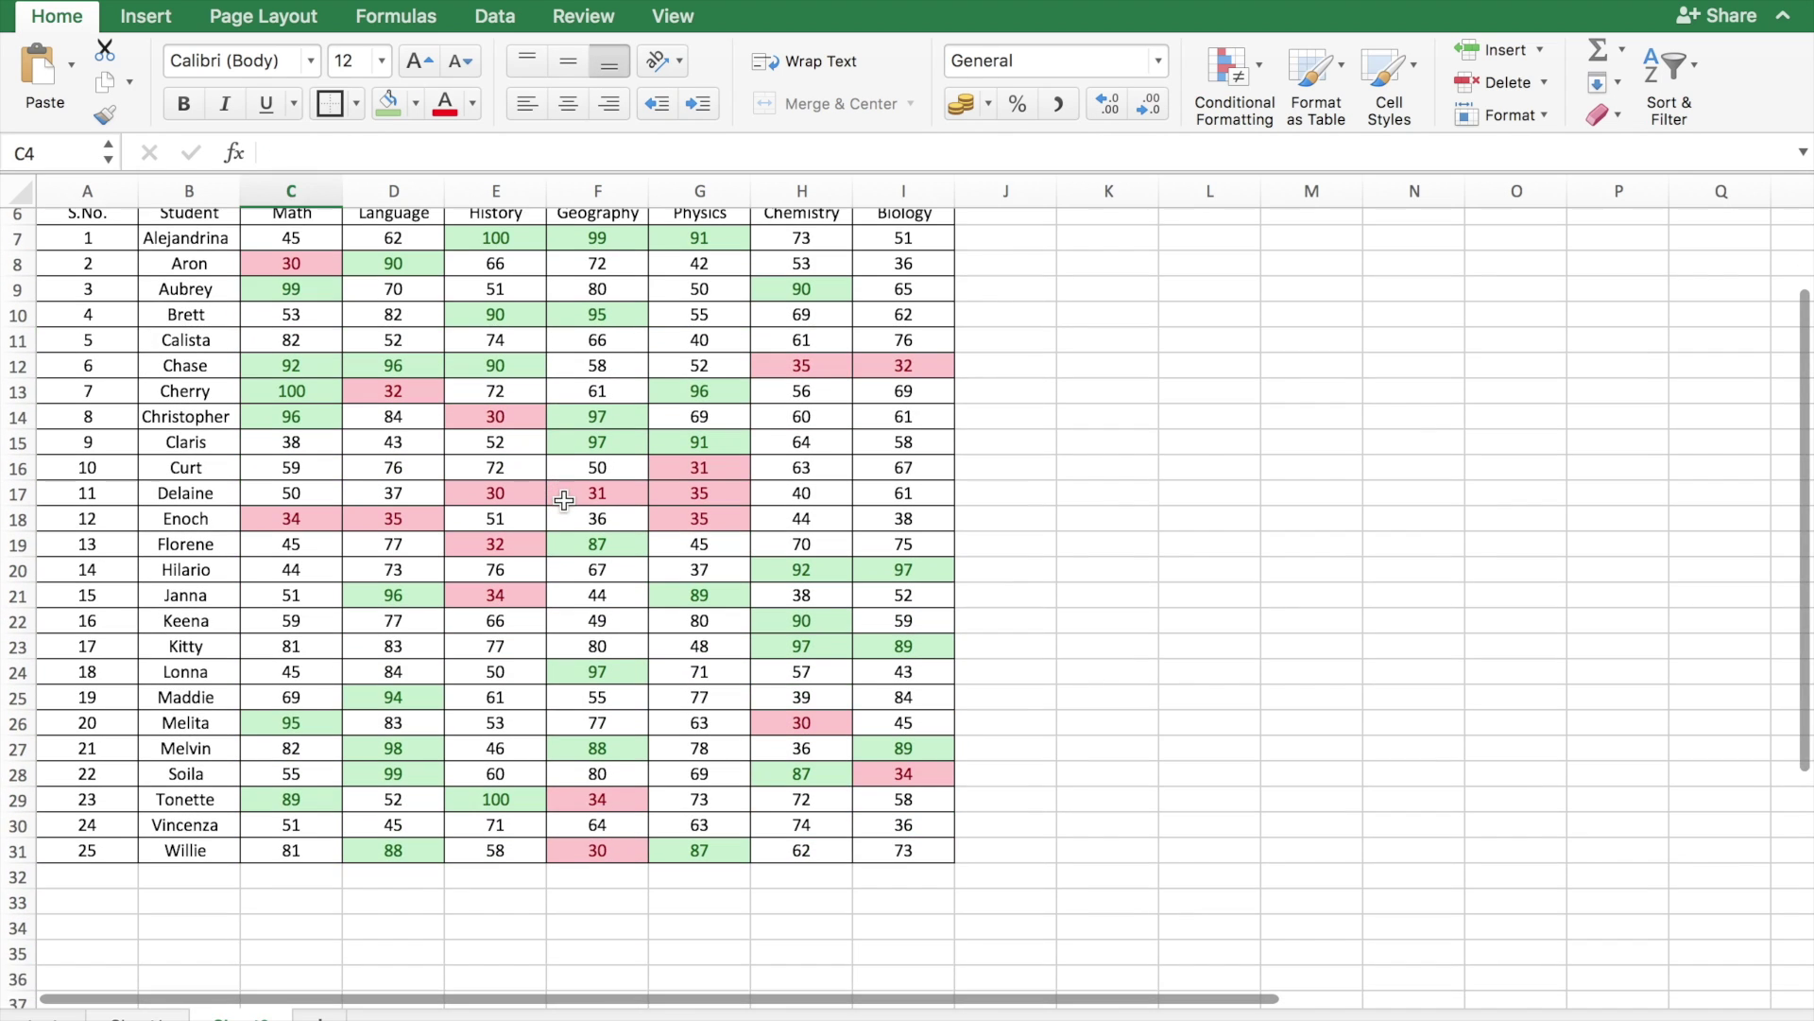
pyautogui.scroll(2, 564, 500)
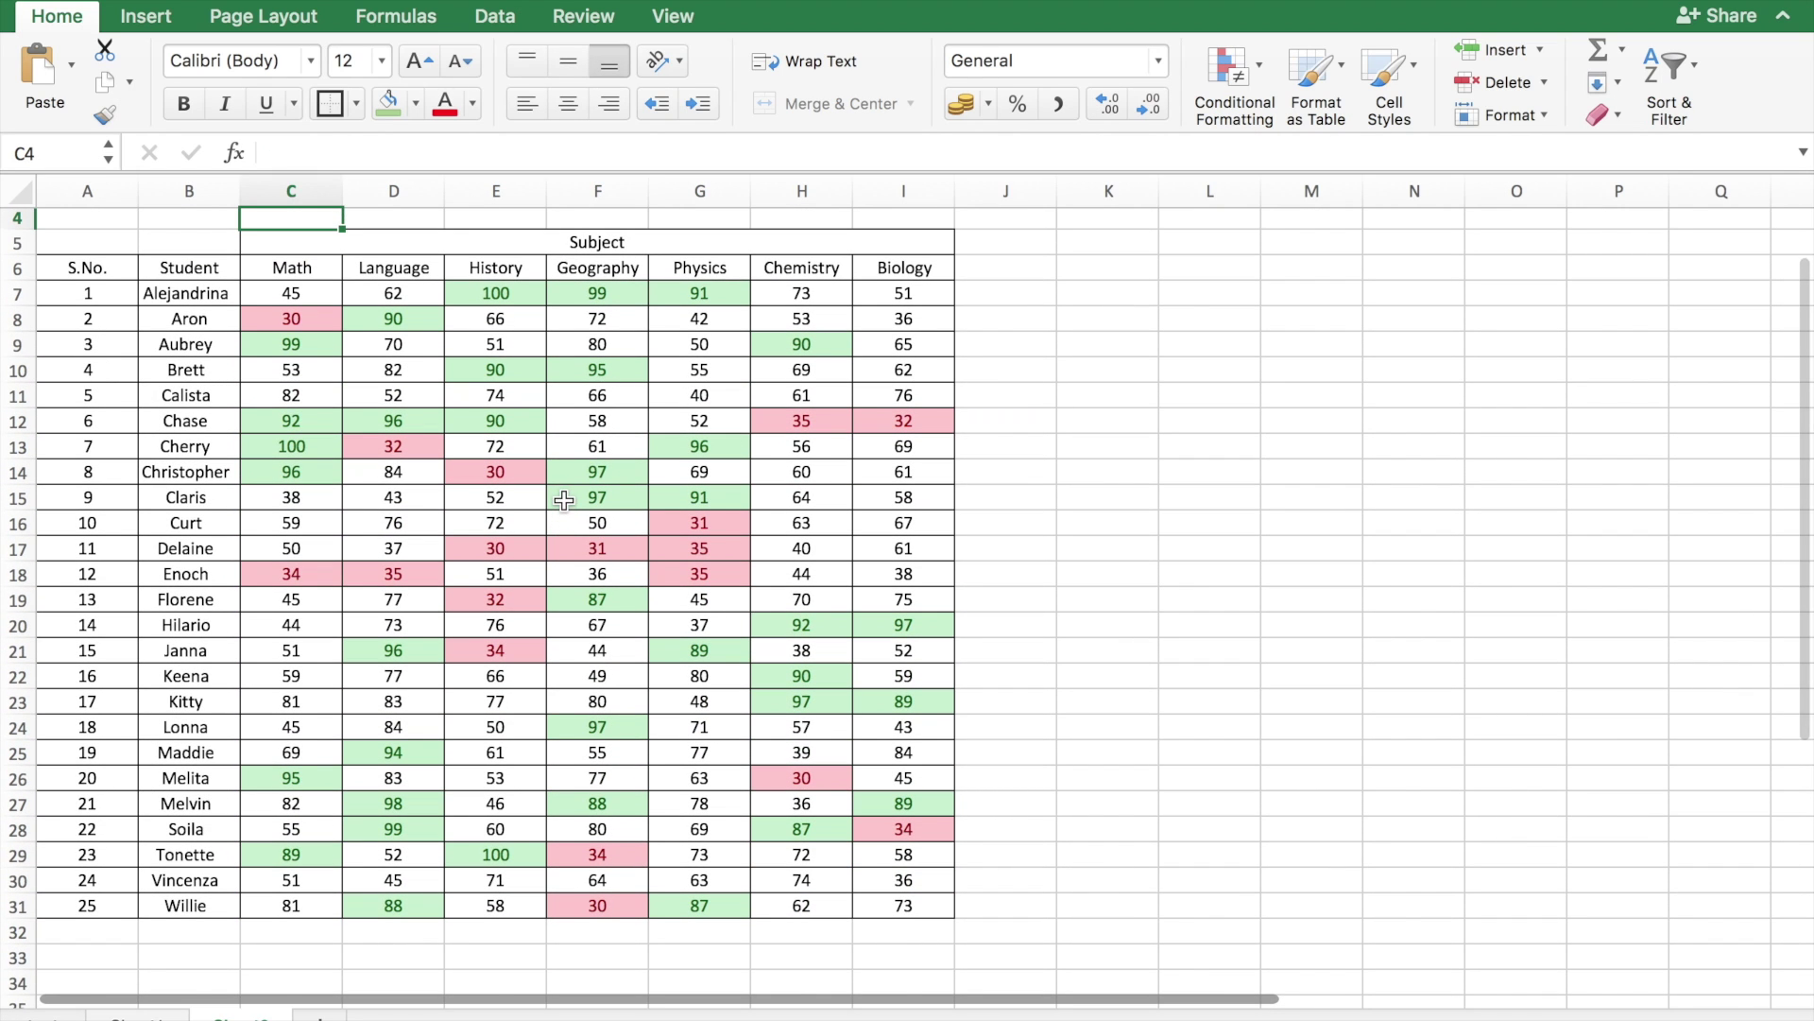
pyautogui.scroll(2, 387, 247)
pyautogui.click(387, 247)
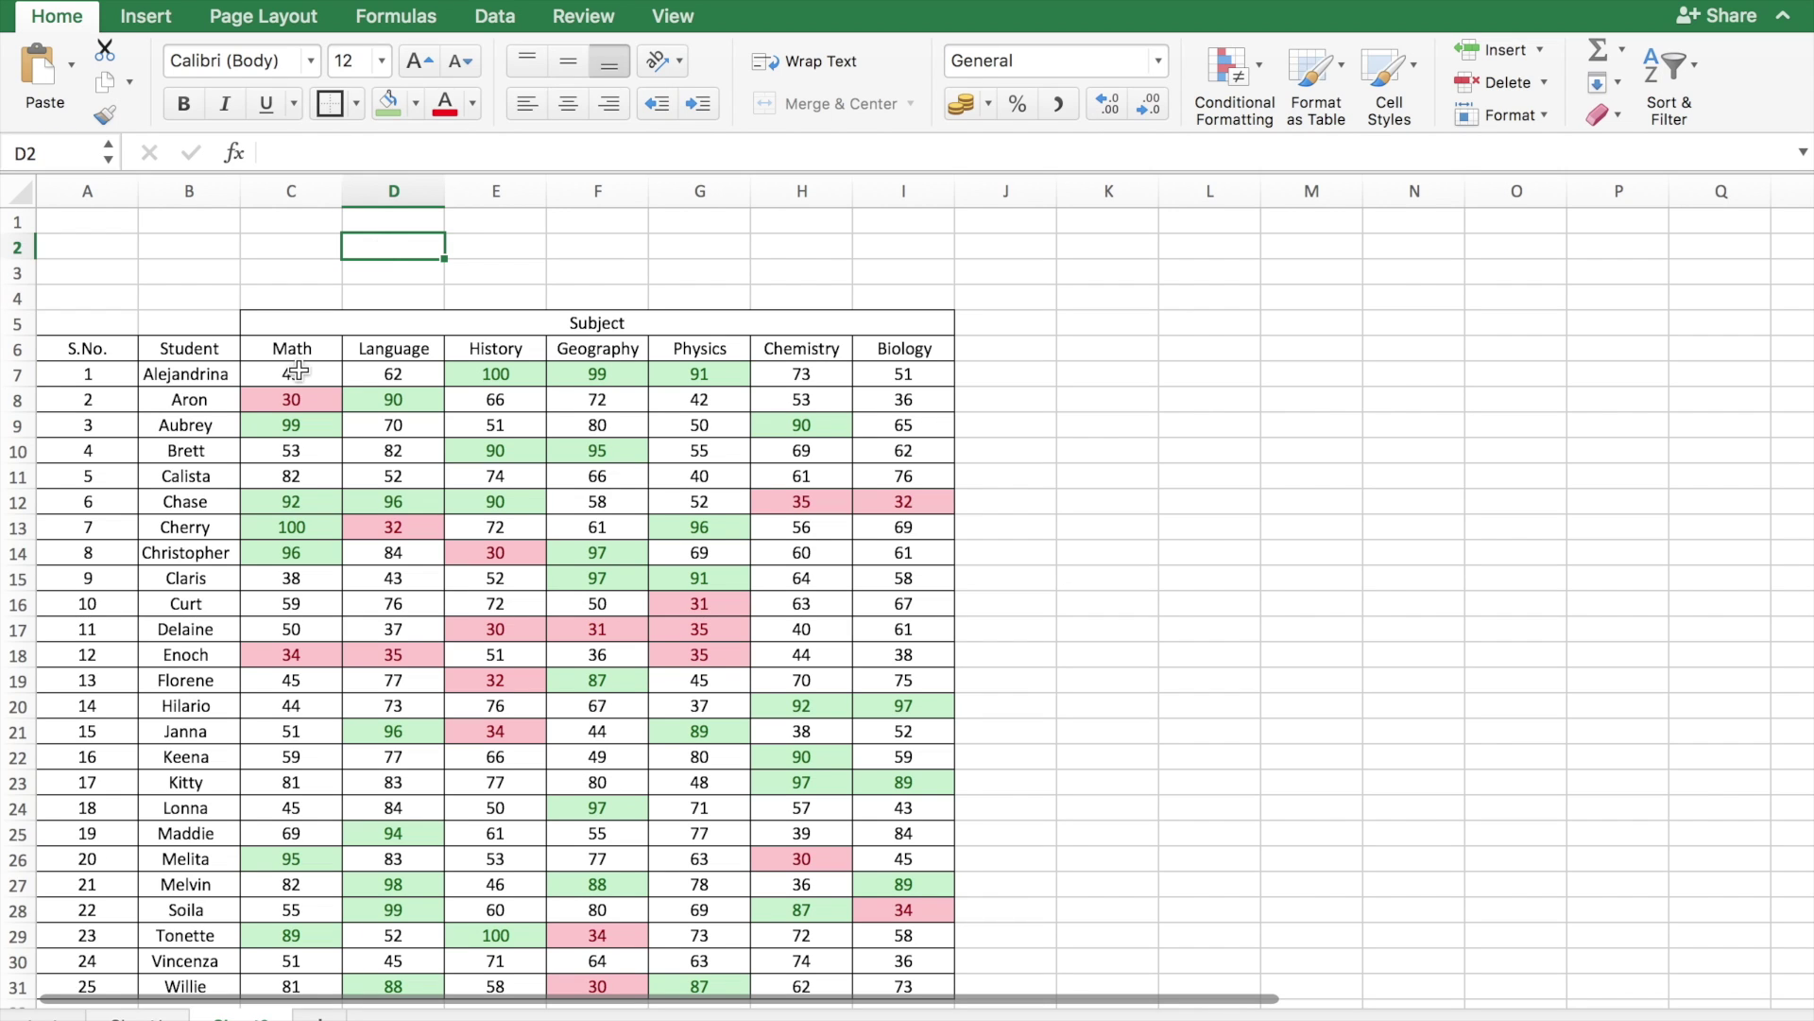
# Reselect C7:I31 and clear all conditional formatting rules from the selected cells.
pyautogui.moveTo(294, 374)
pyautogui.mouseDown()
pyautogui.moveTo(813, 723)
pyautogui.moveTo(918, 983)
pyautogui.moveTo(936, 911)
pyautogui.moveTo(921, 884)
pyautogui.mouseUp()
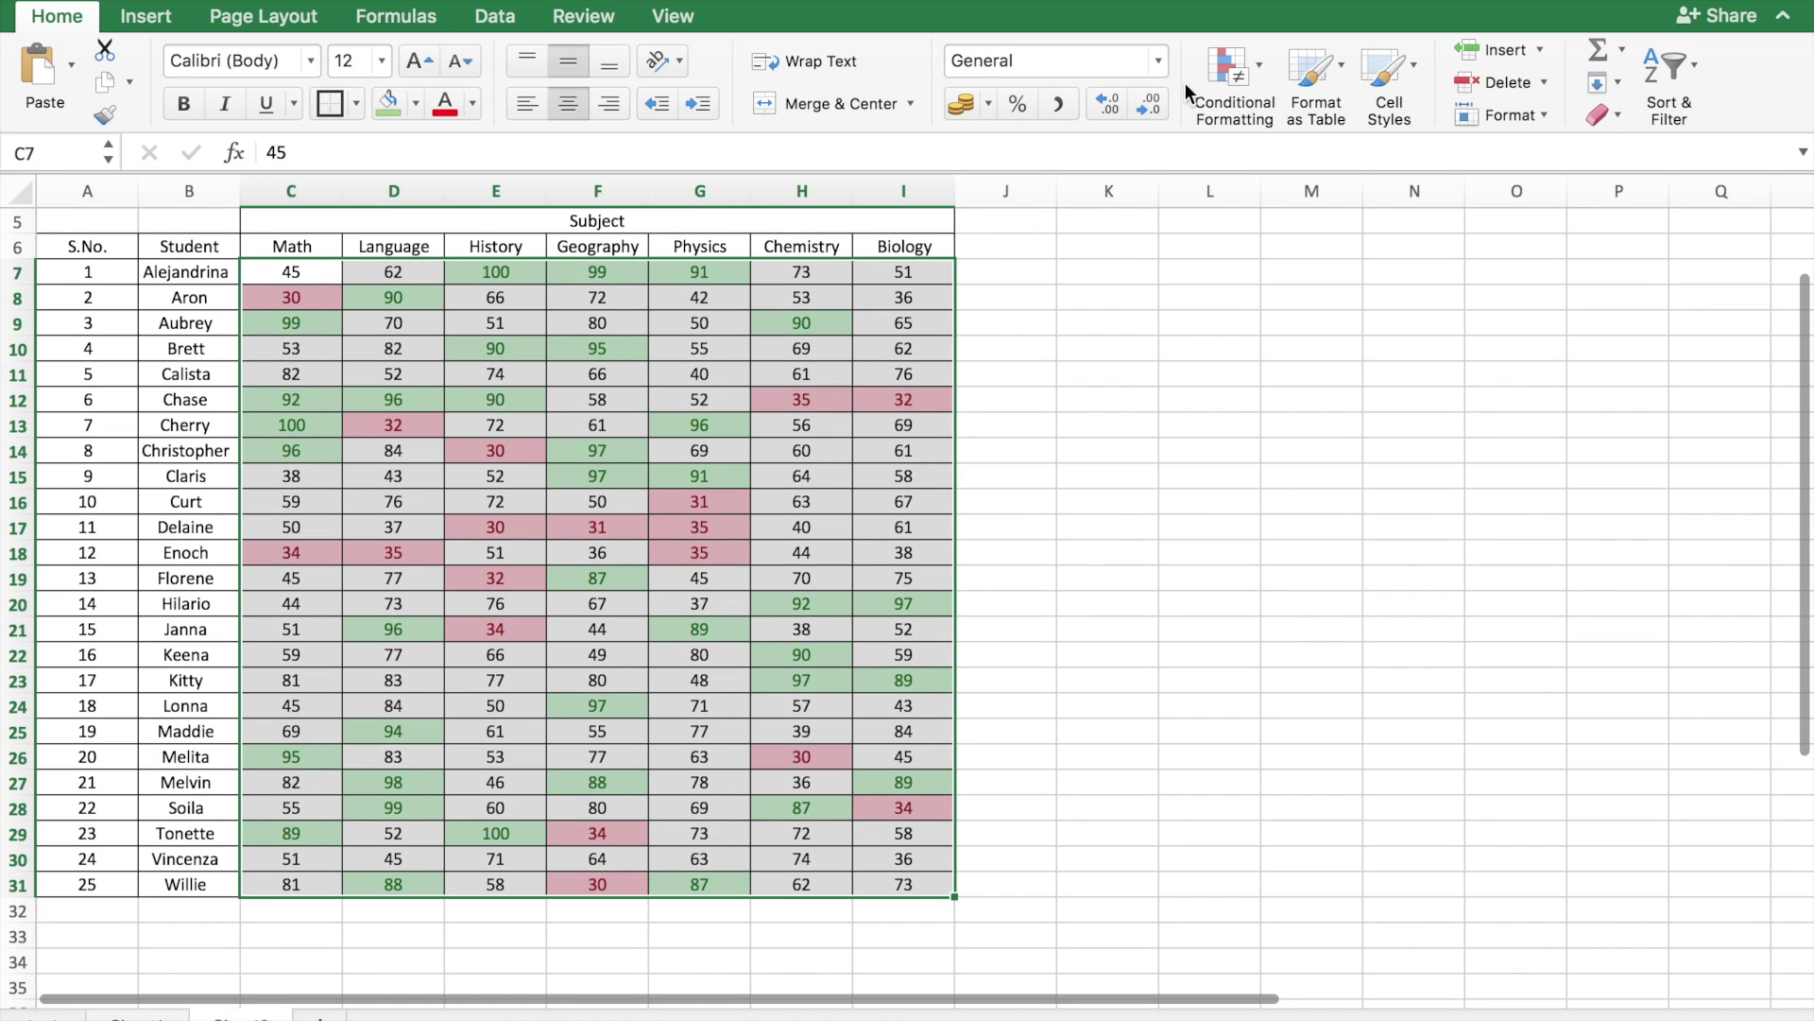
pyautogui.click(1262, 68)
pyautogui.moveTo(1477, 354)
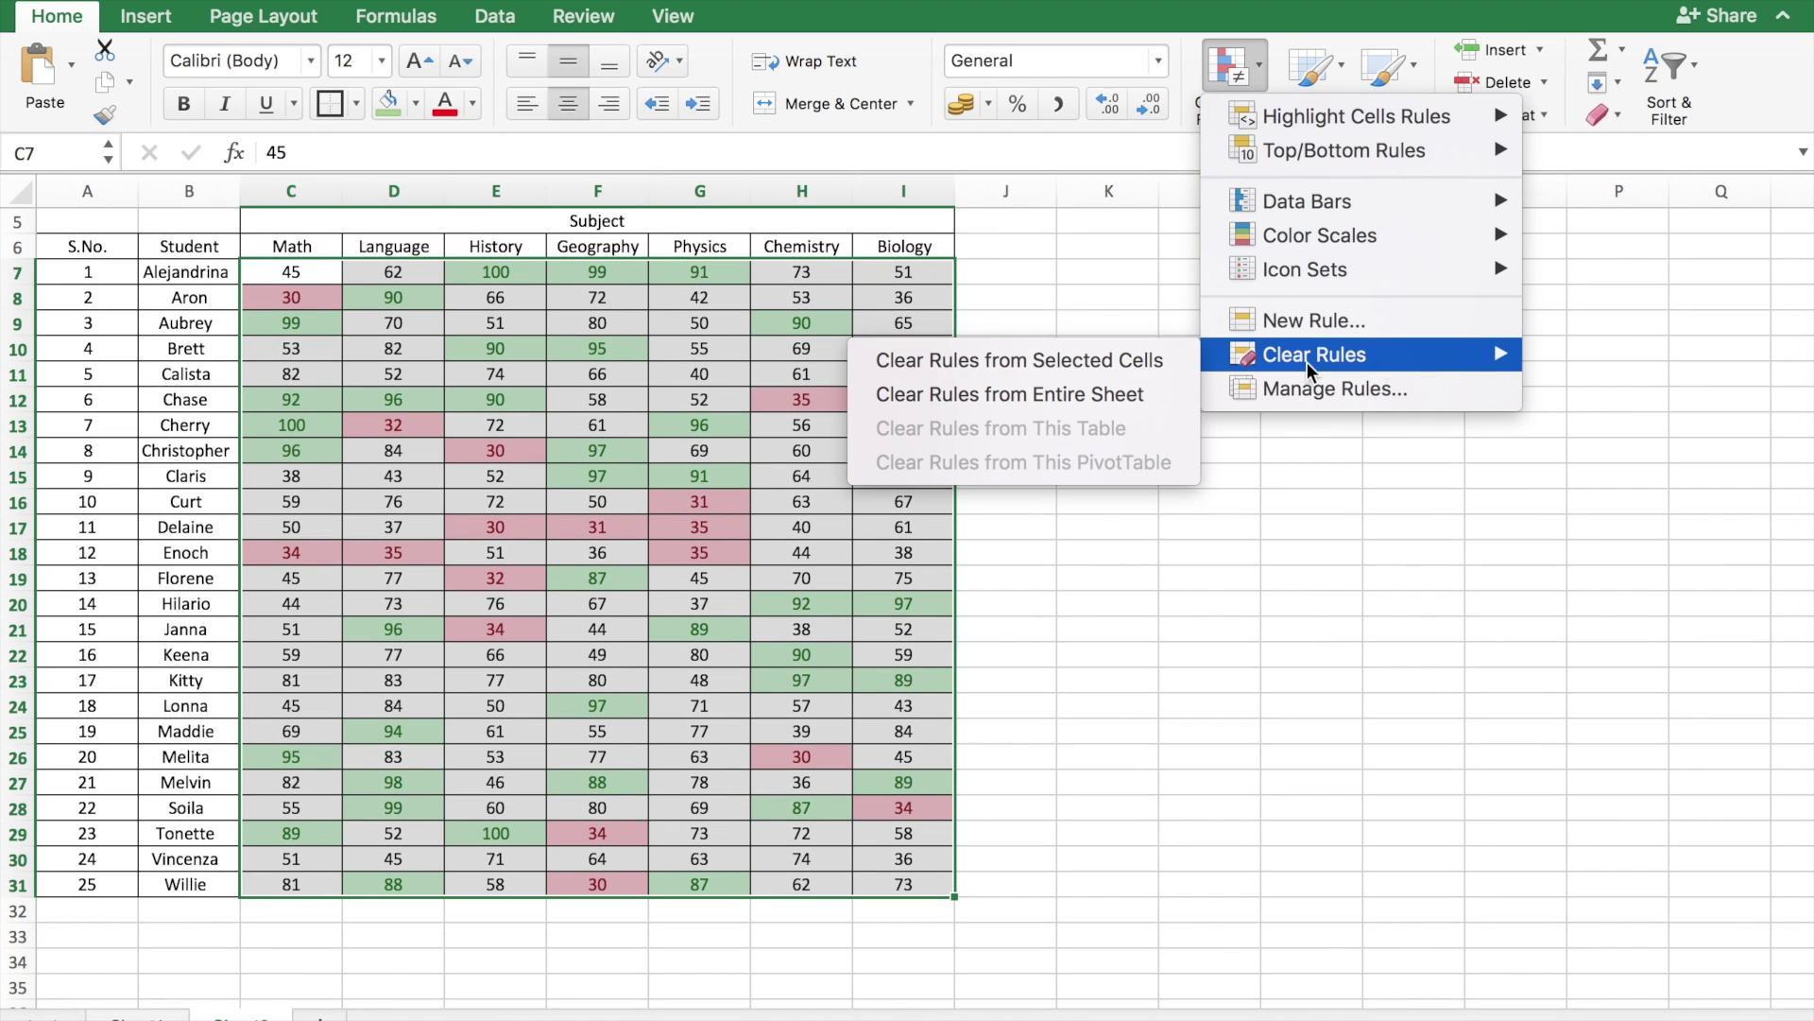
pyautogui.click(1101, 360)
# Type the labels 'Low Limit' in C2 and 'High Limit' in C3.
pyautogui.scroll(2, 605, 472)
pyautogui.click(267, 349)
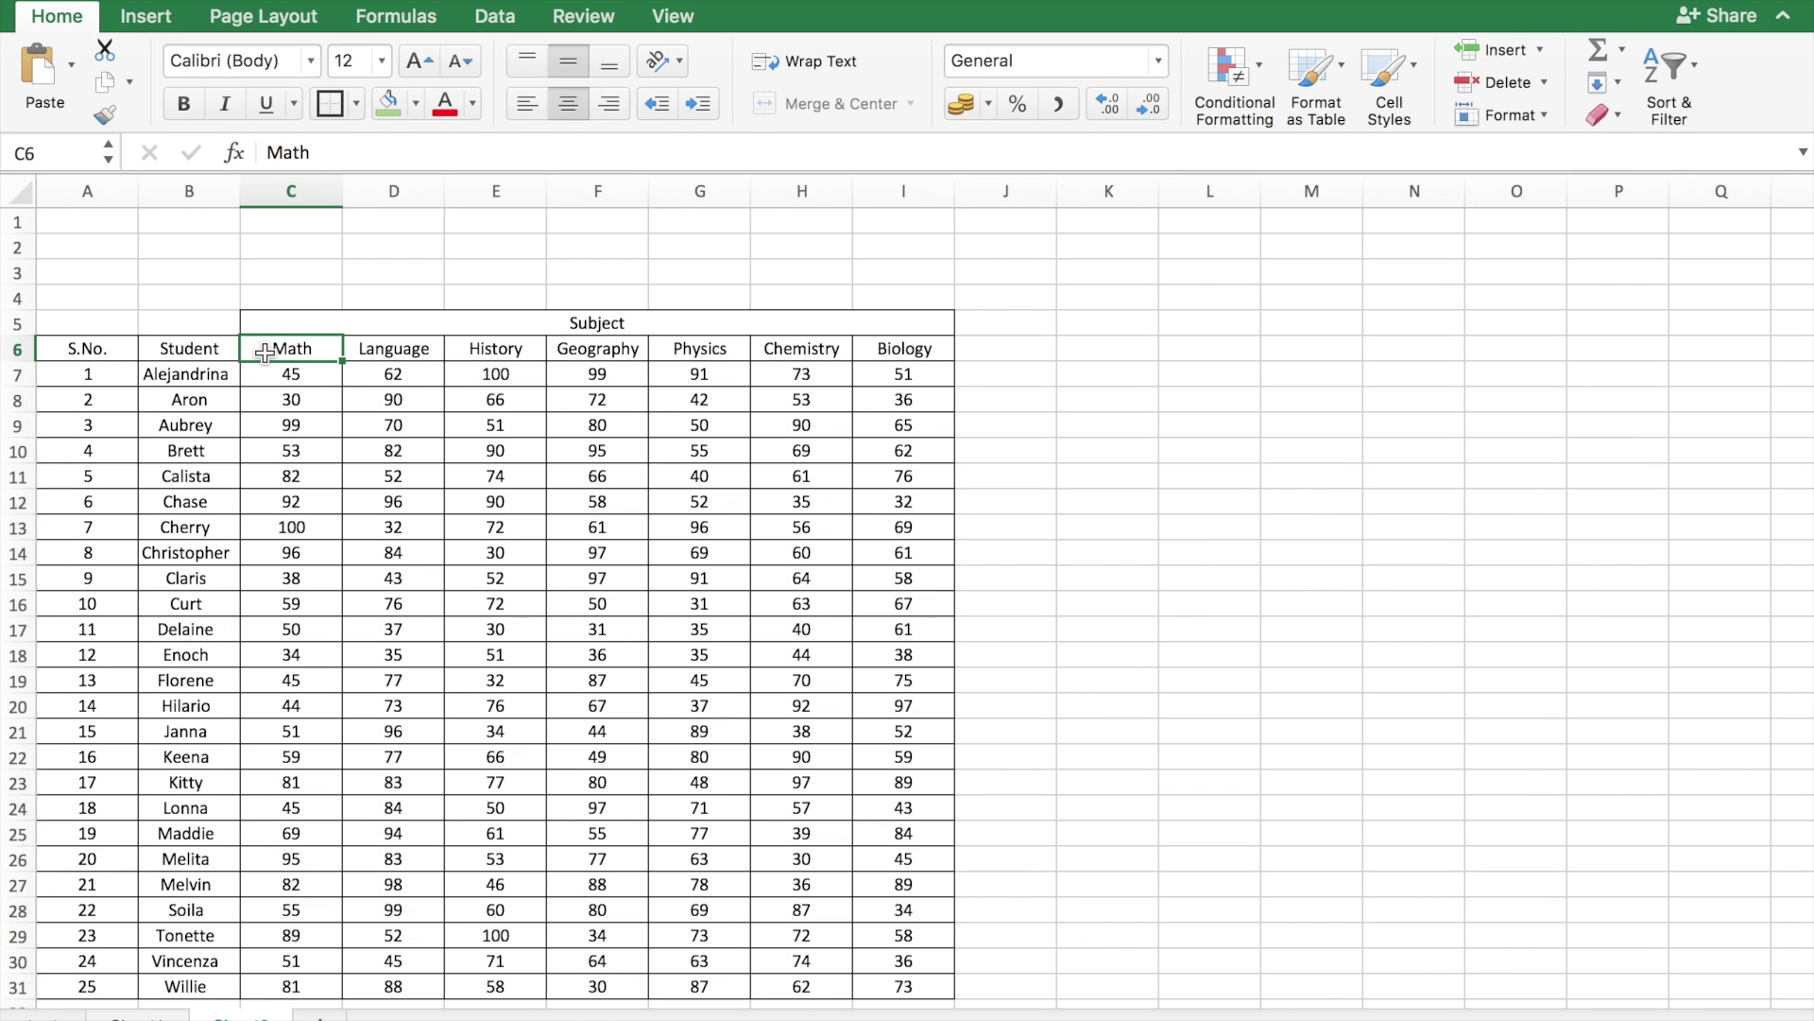
pyautogui.click(286, 246)
pyautogui.write('Low Limit')
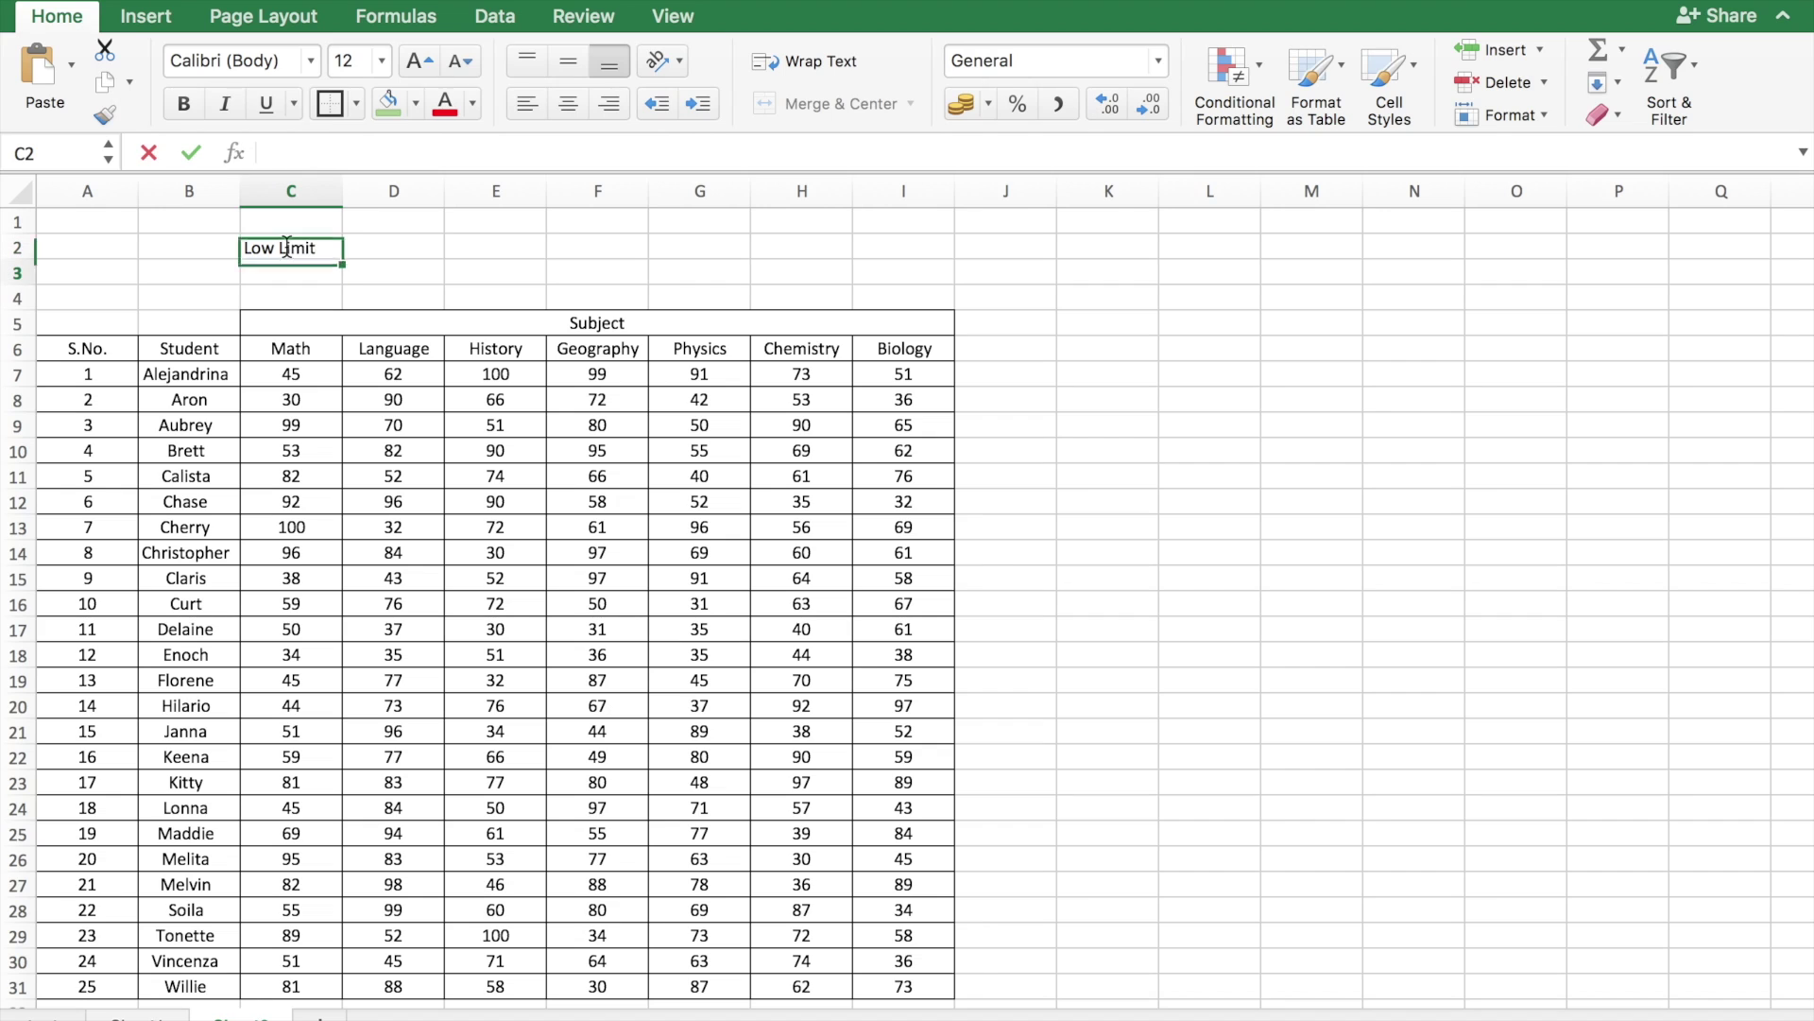
pyautogui.press('Return')
pyautogui.write('High Limit')
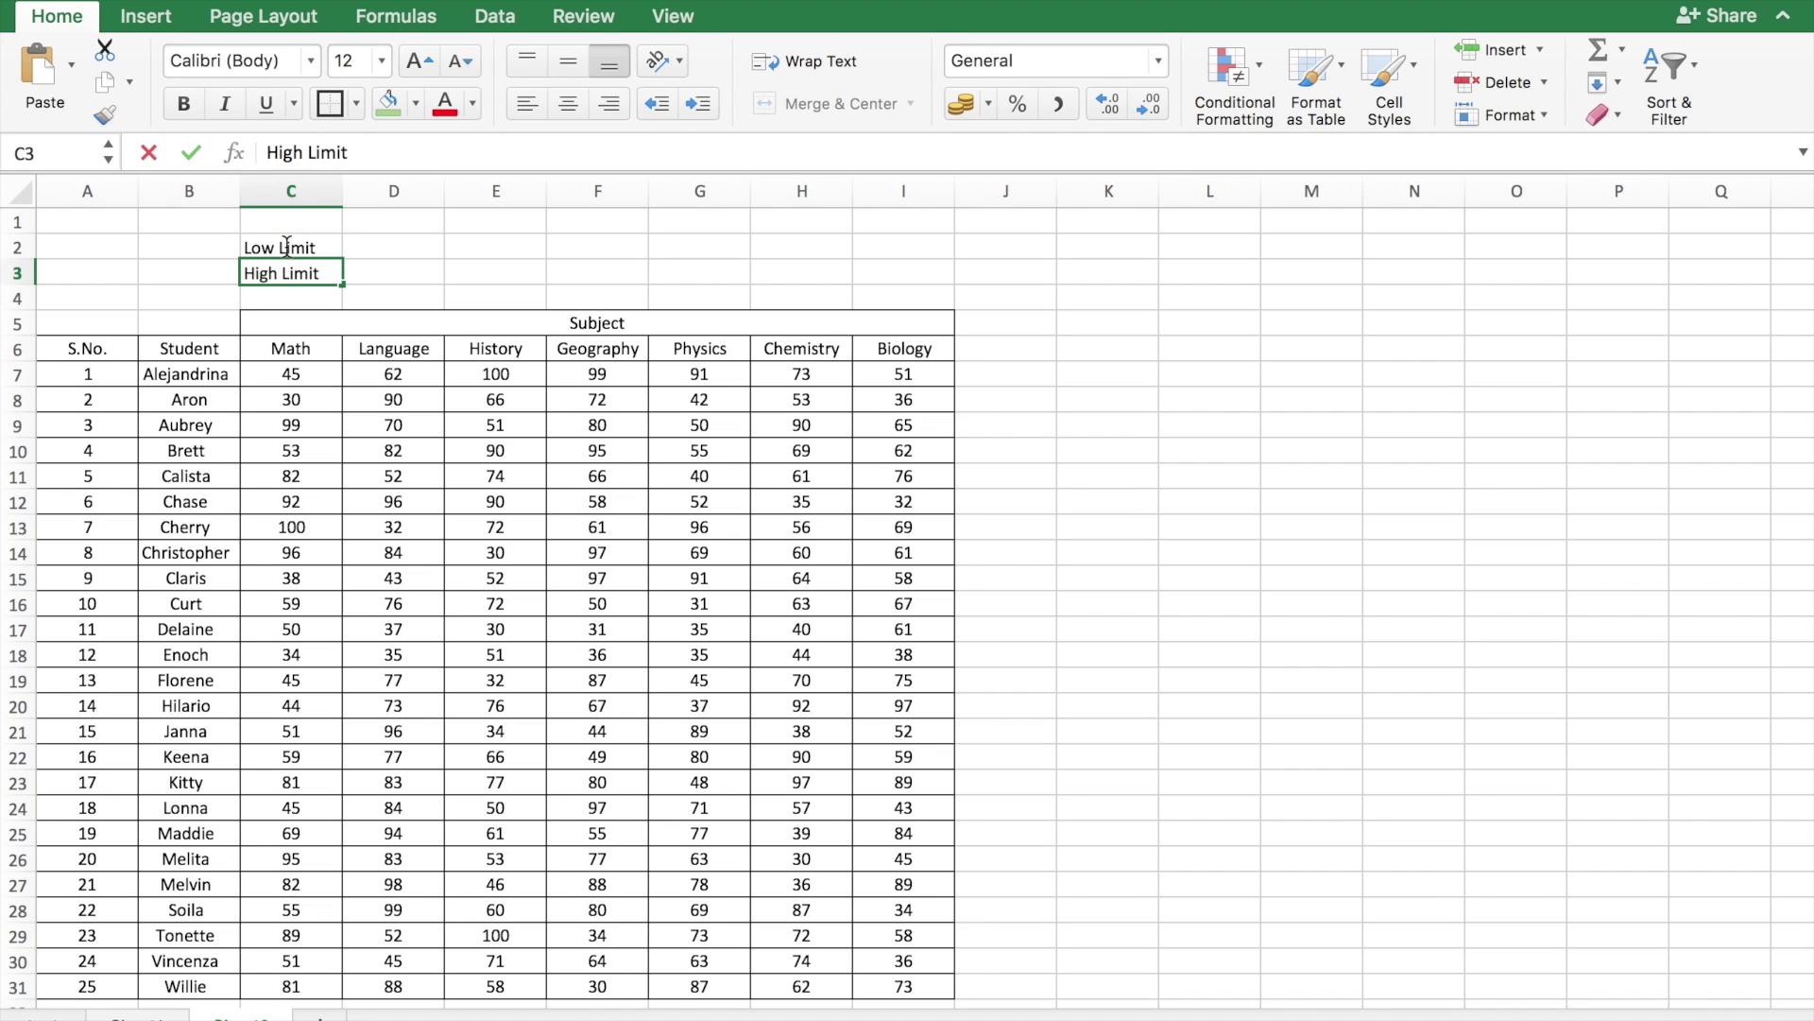
pyautogui.press('Tab')
pyautogui.press('Up')
# Enter 35 as the Low Limit in D2 and 85 as the High Limit in D3, then select C7:I31.
pyautogui.write('35')
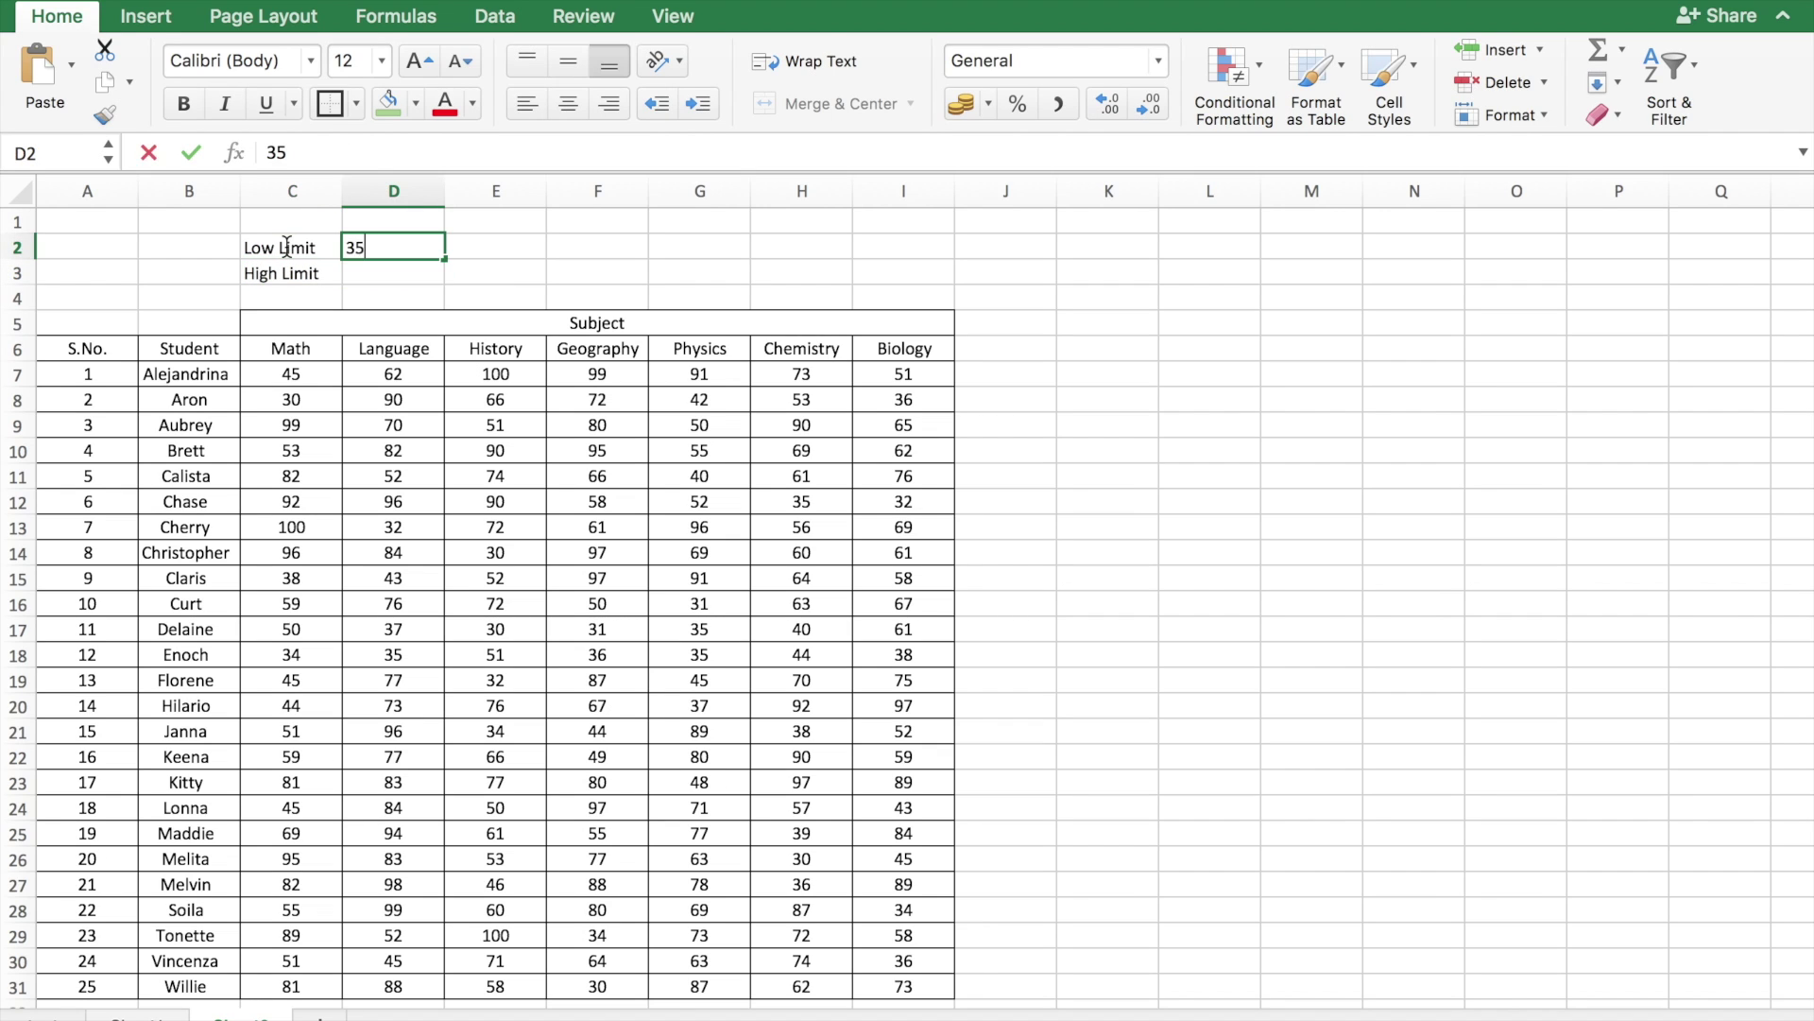
pyautogui.press('Return')
pyautogui.write('100')
pyautogui.press('BackSpace')
pyautogui.press('BackSpace')
pyautogui.press('BackSpace')
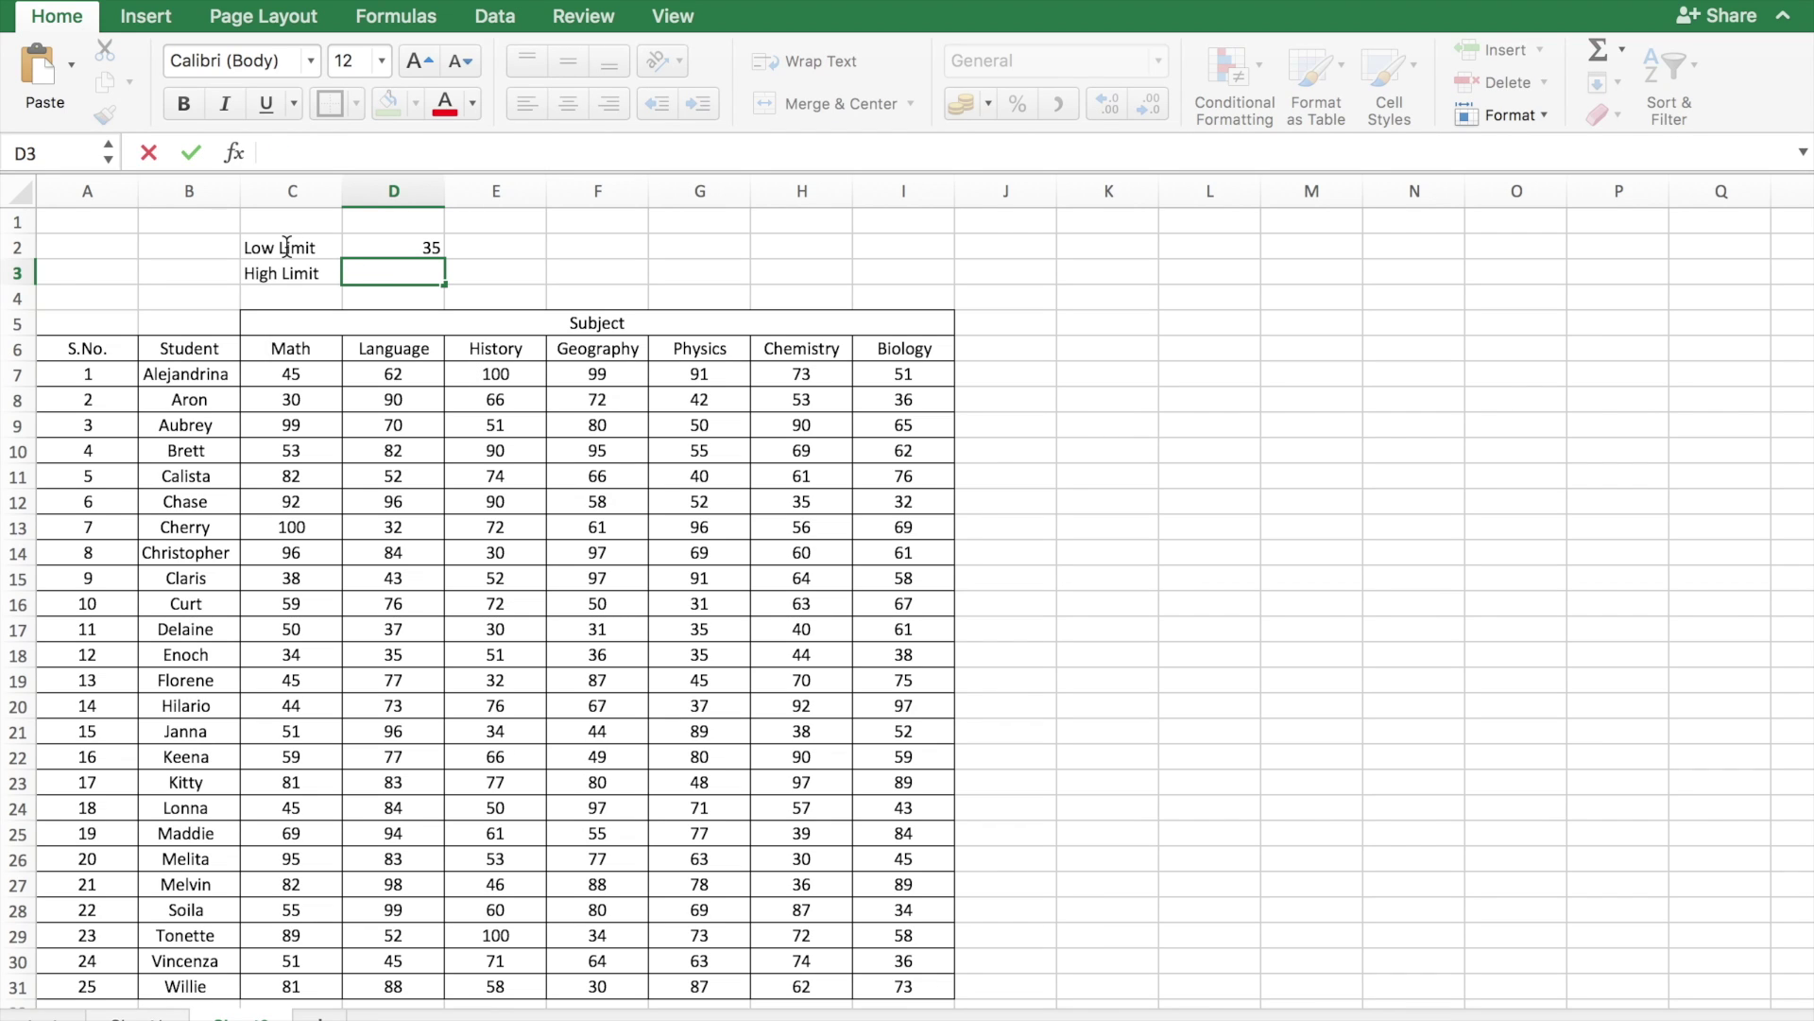
pyautogui.write('85')
pyautogui.hotkey('ctrl', 'Return')
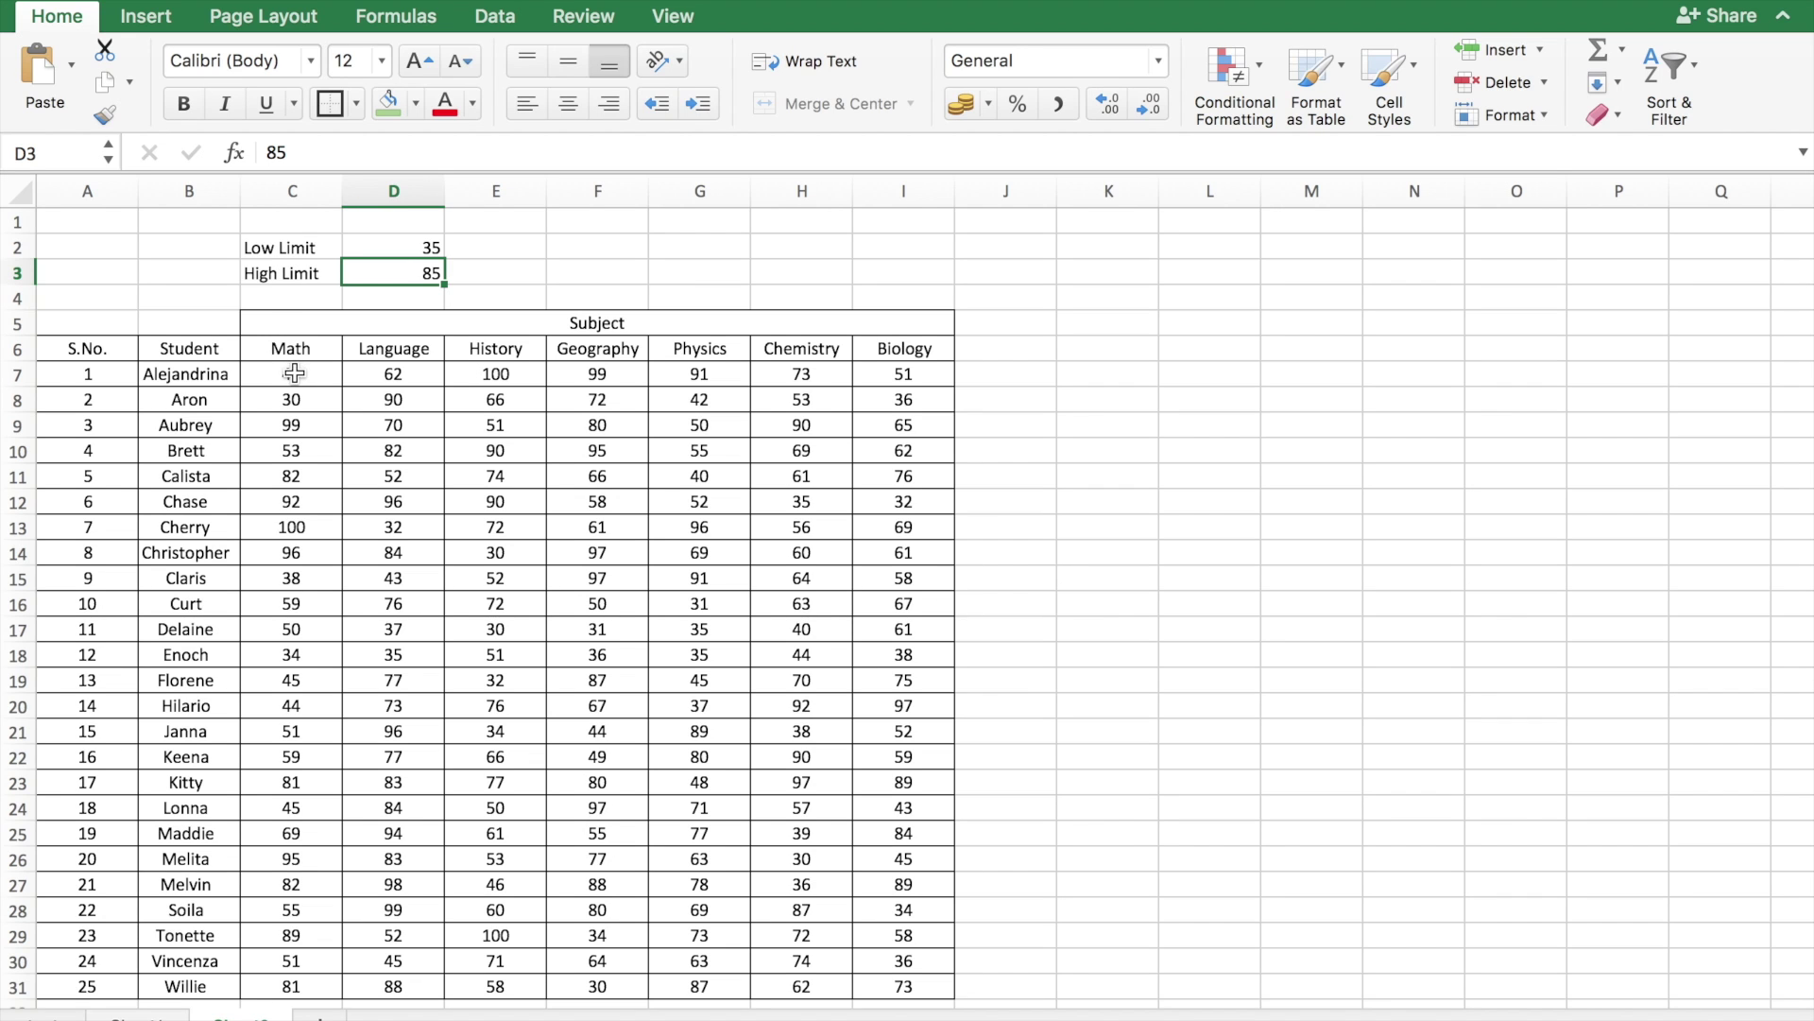
pyautogui.moveTo(288, 372); pyautogui.dragTo(930, 961)
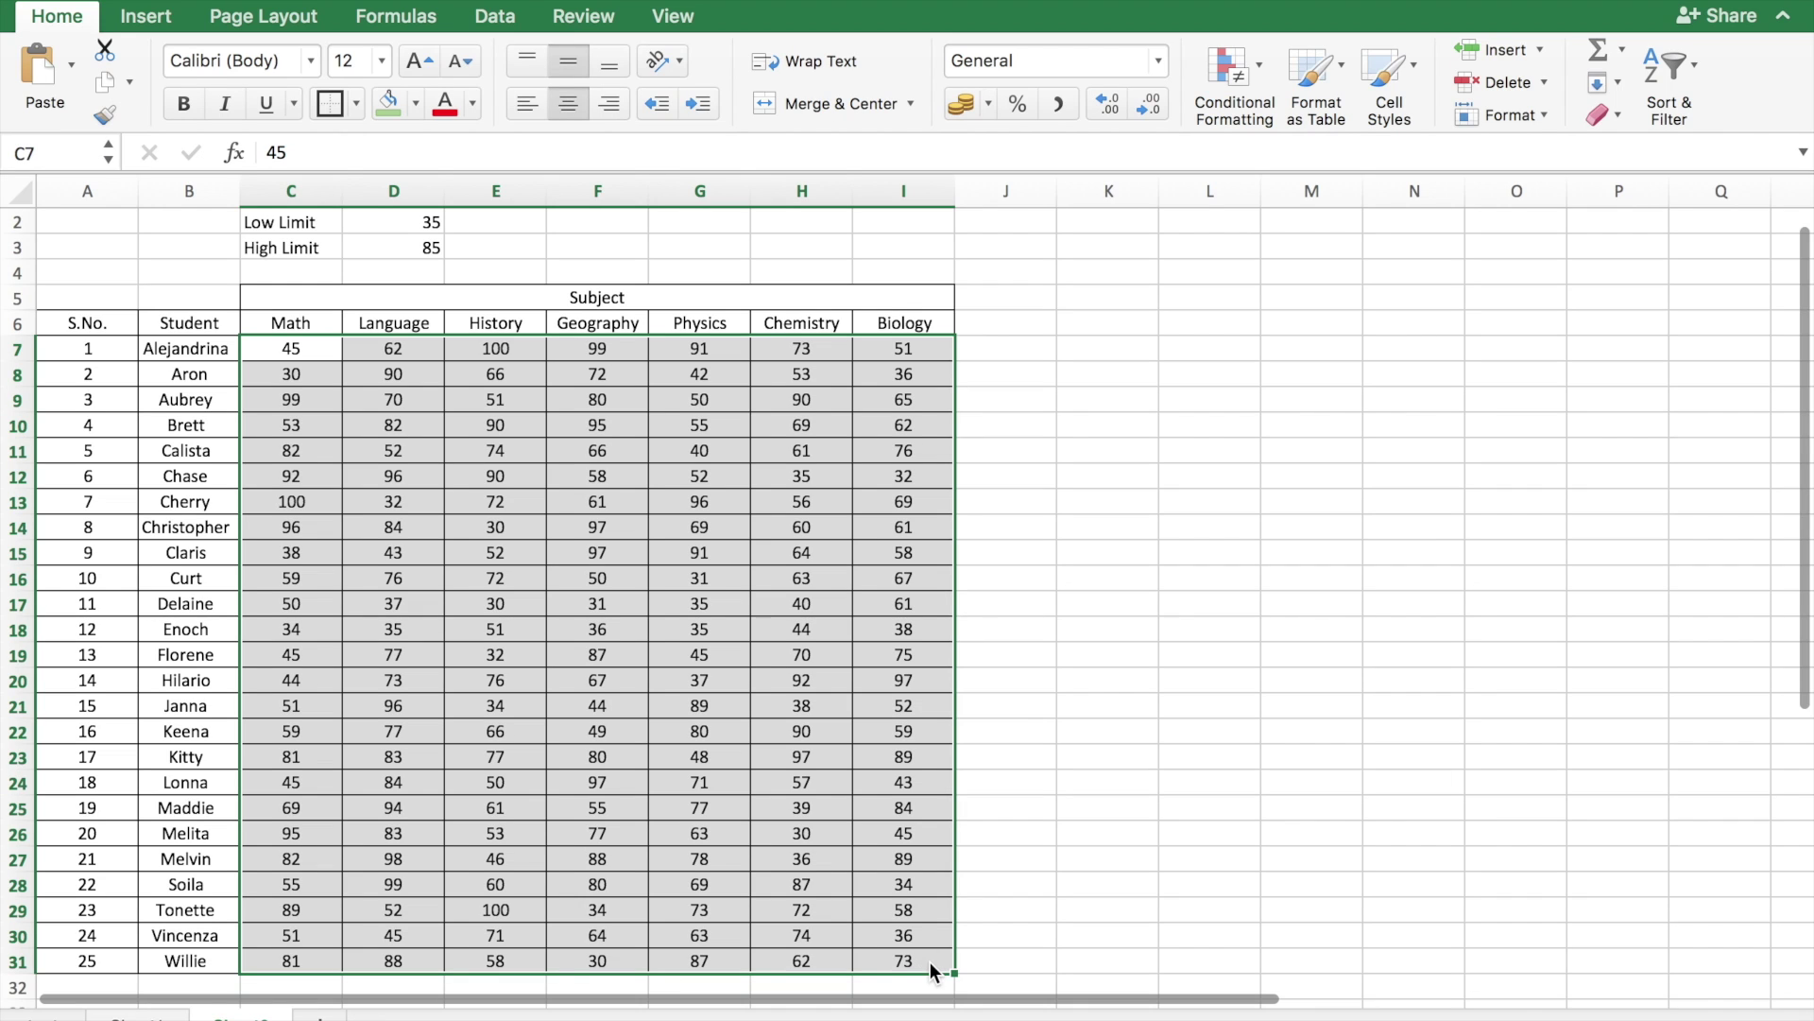
# In Manage Rules, start a new Classic rule that uses a formula to determine formatting.
pyautogui.click(1261, 62)
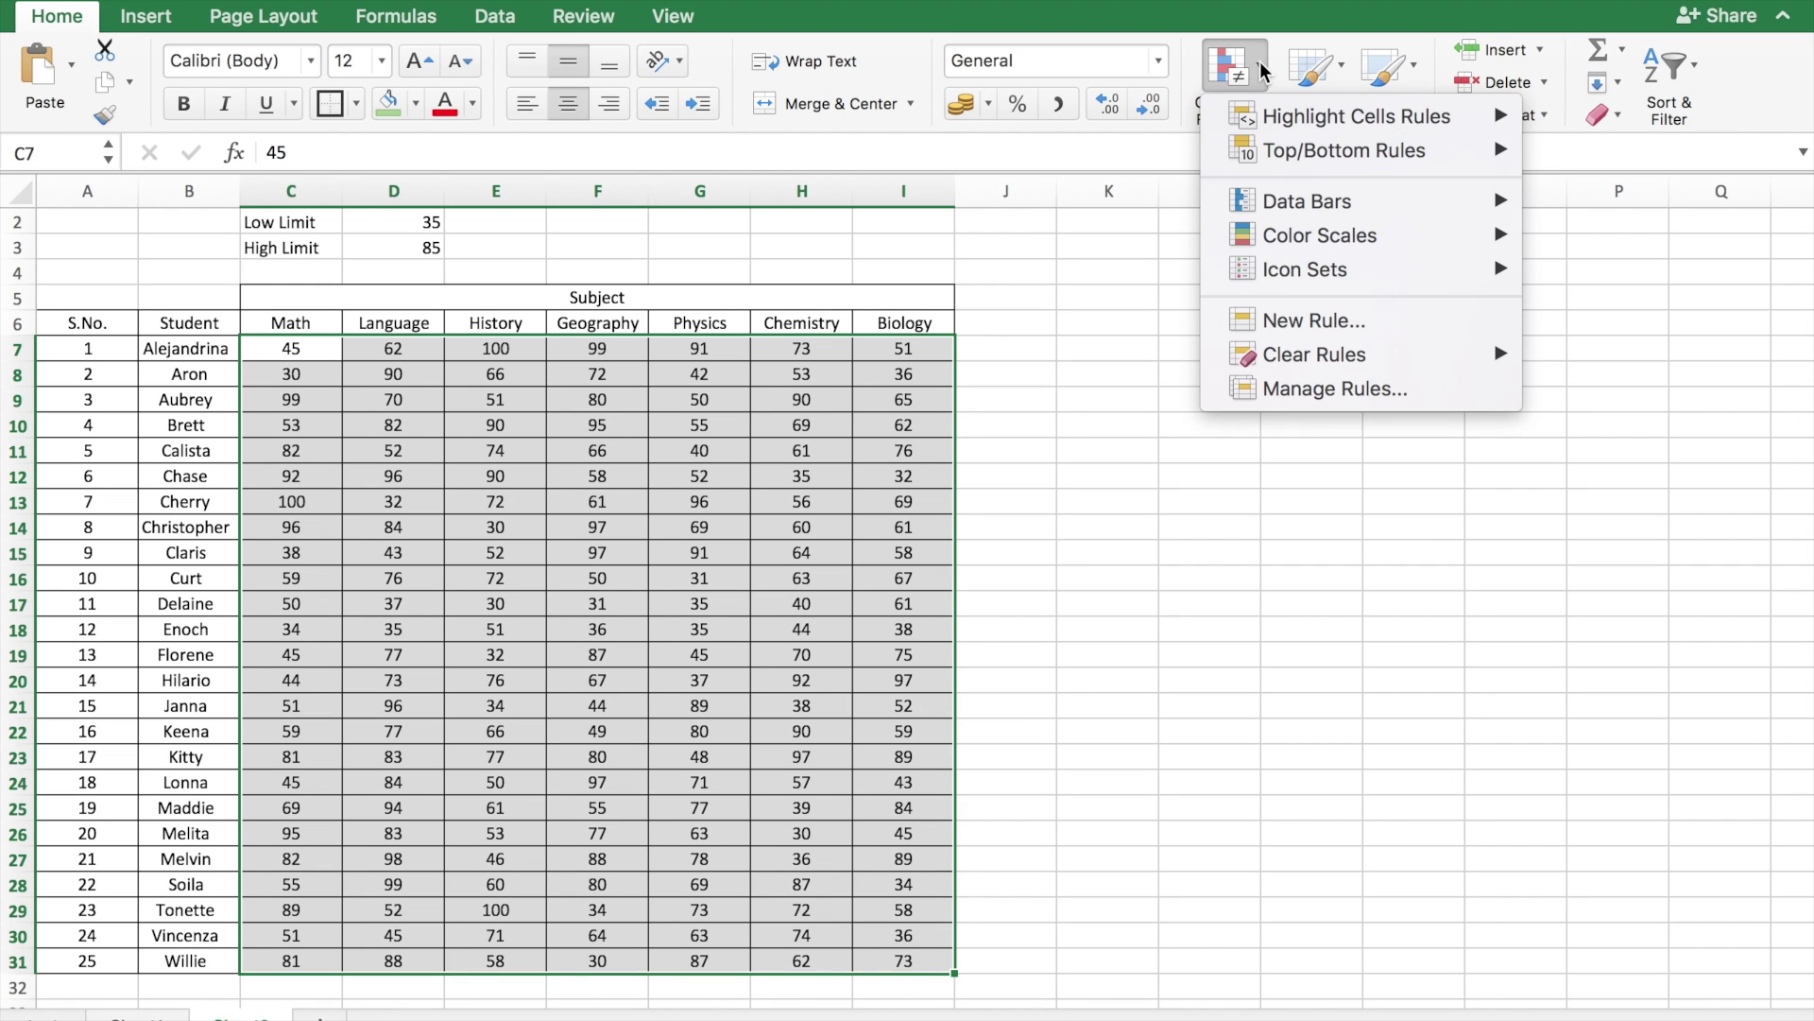
pyautogui.click(1357, 388)
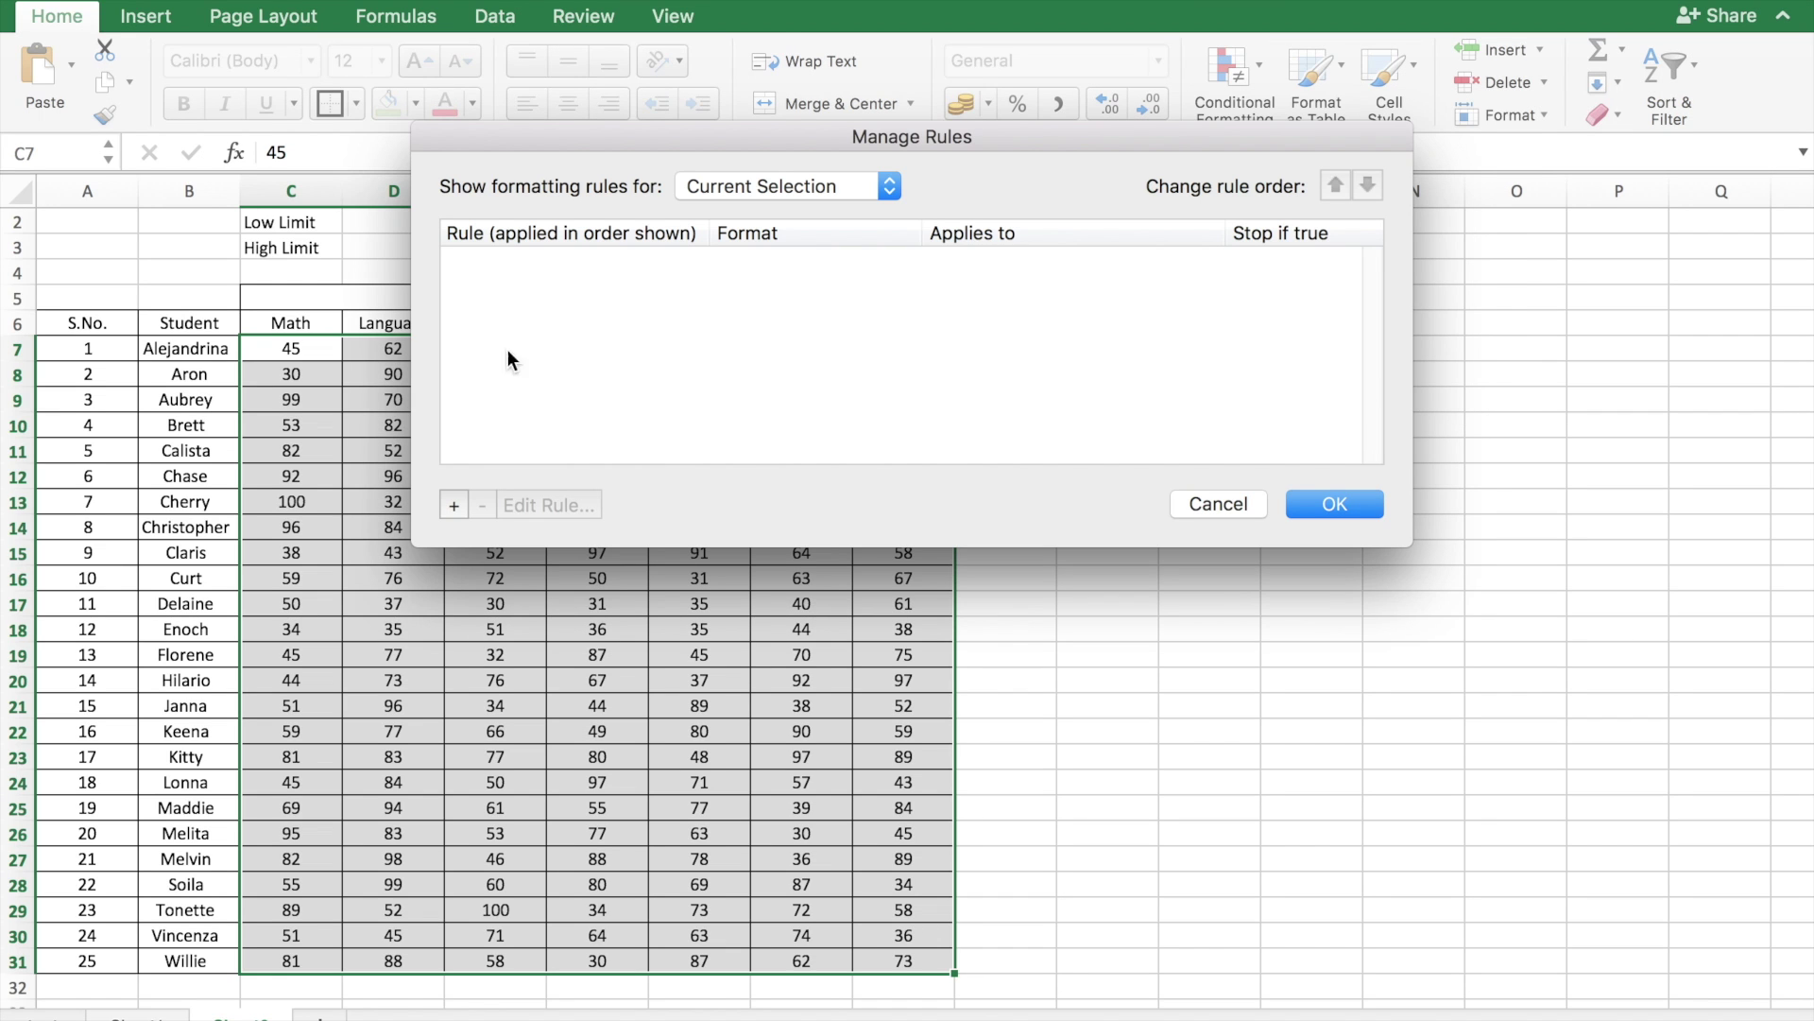
pyautogui.click(453, 500)
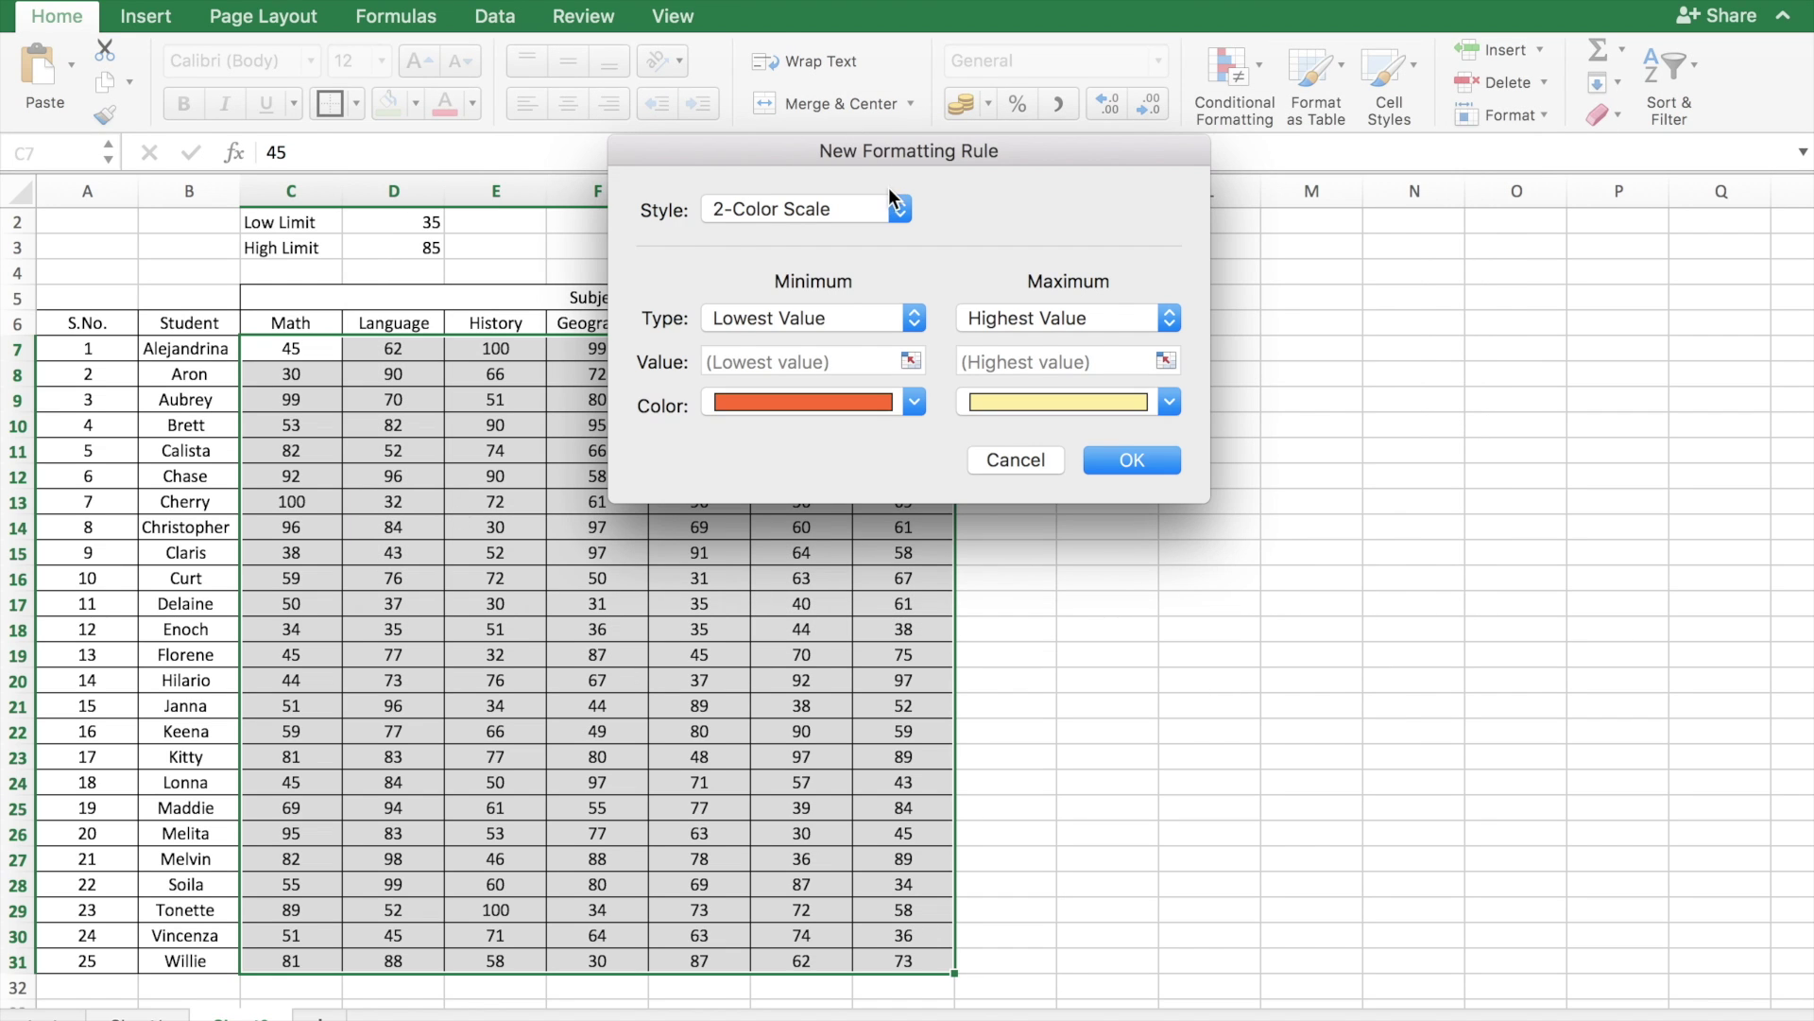
pyautogui.click(899, 208)
pyautogui.click(798, 315)
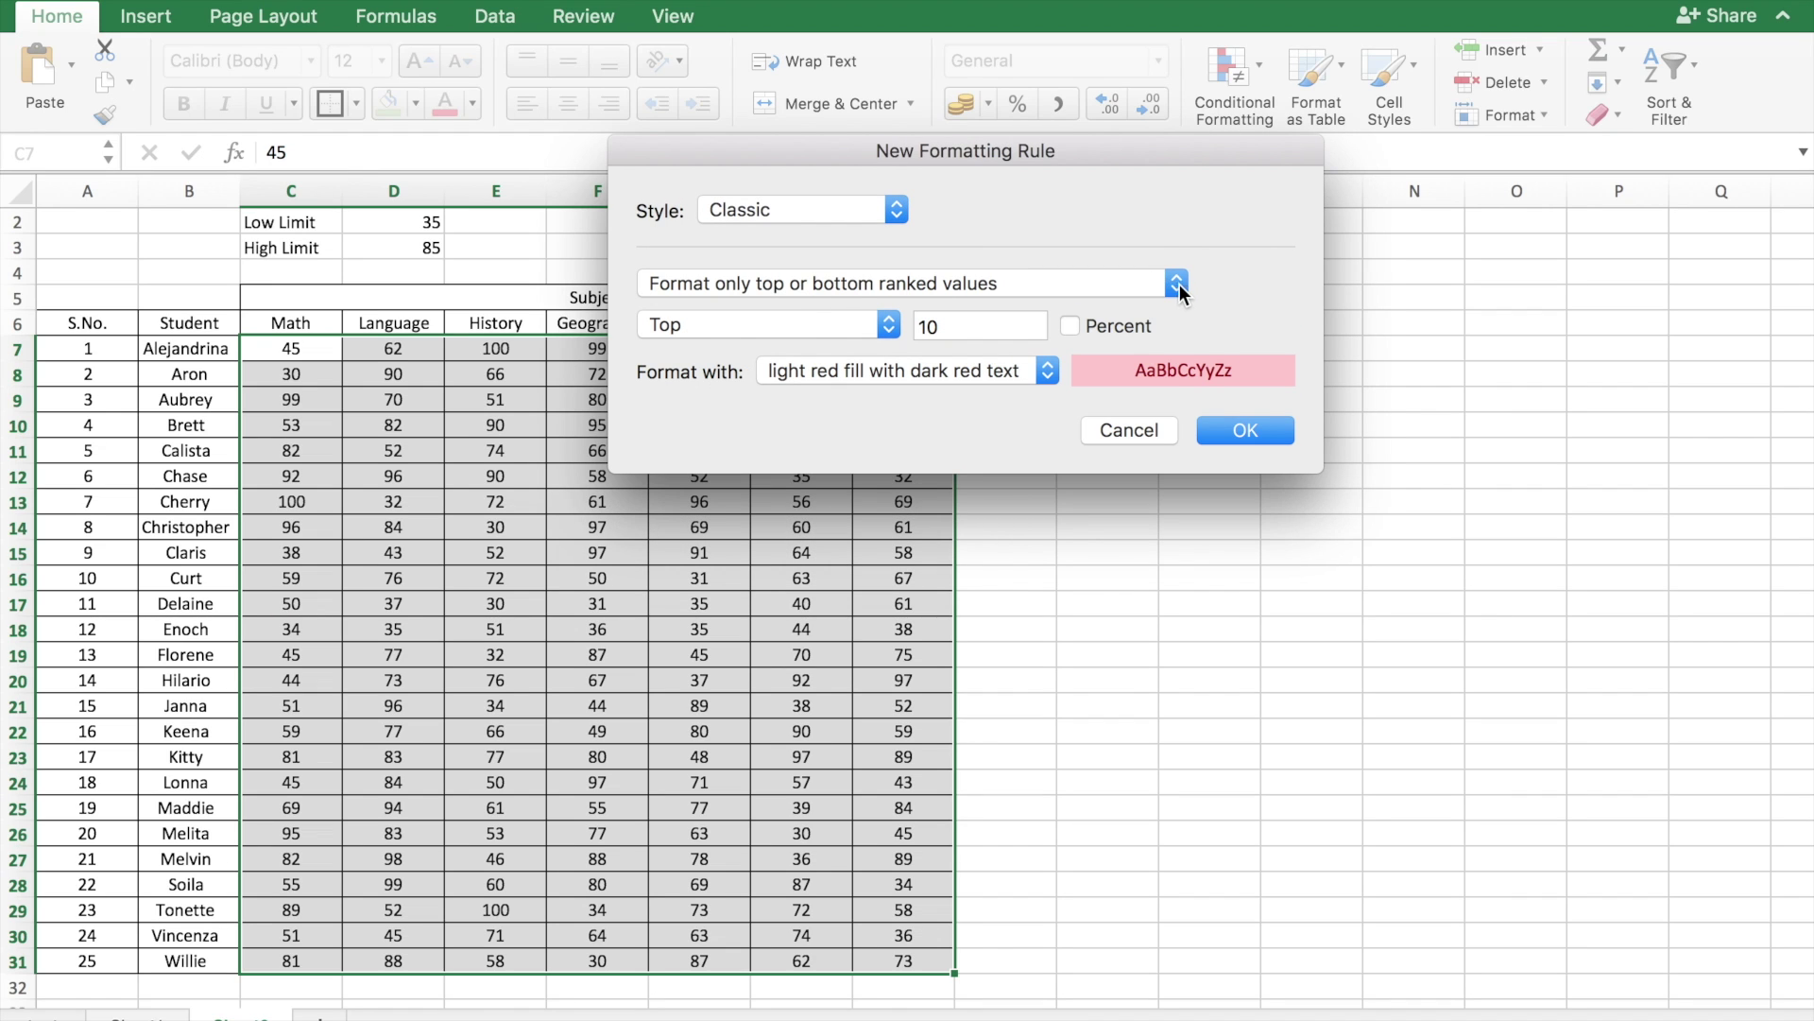
pyautogui.click(1180, 284)
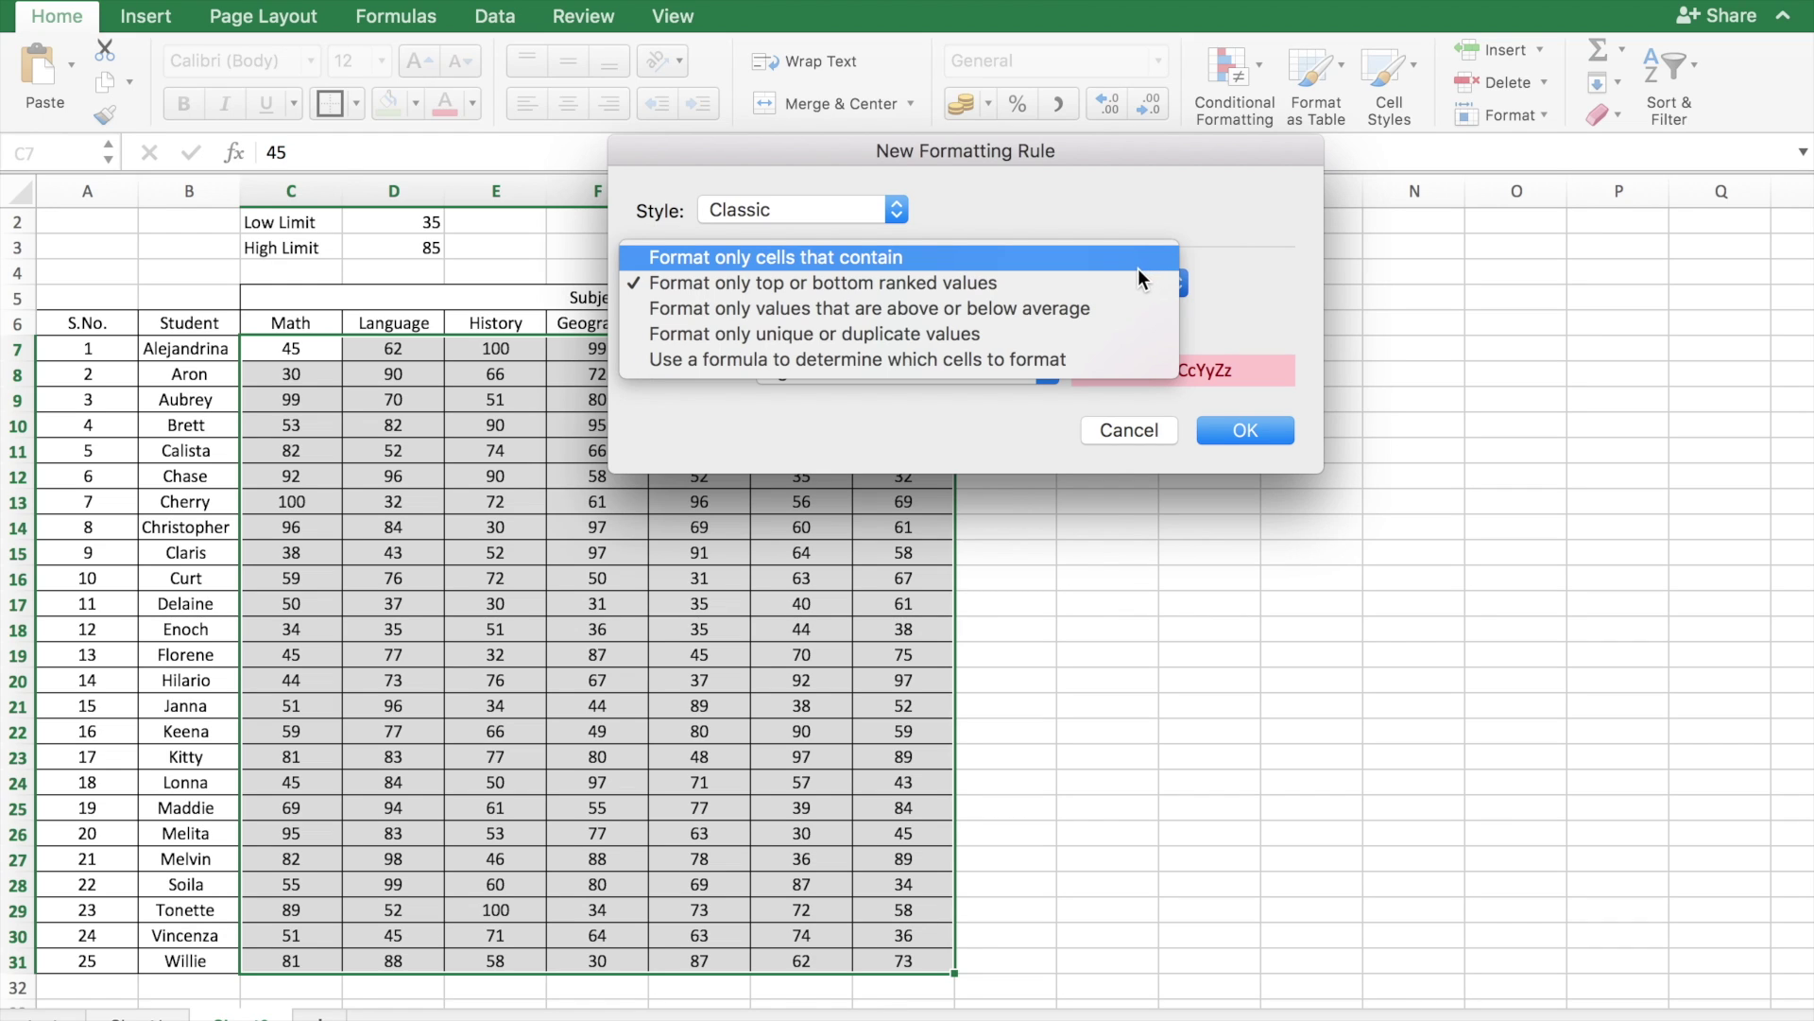
pyautogui.click(1007, 358)
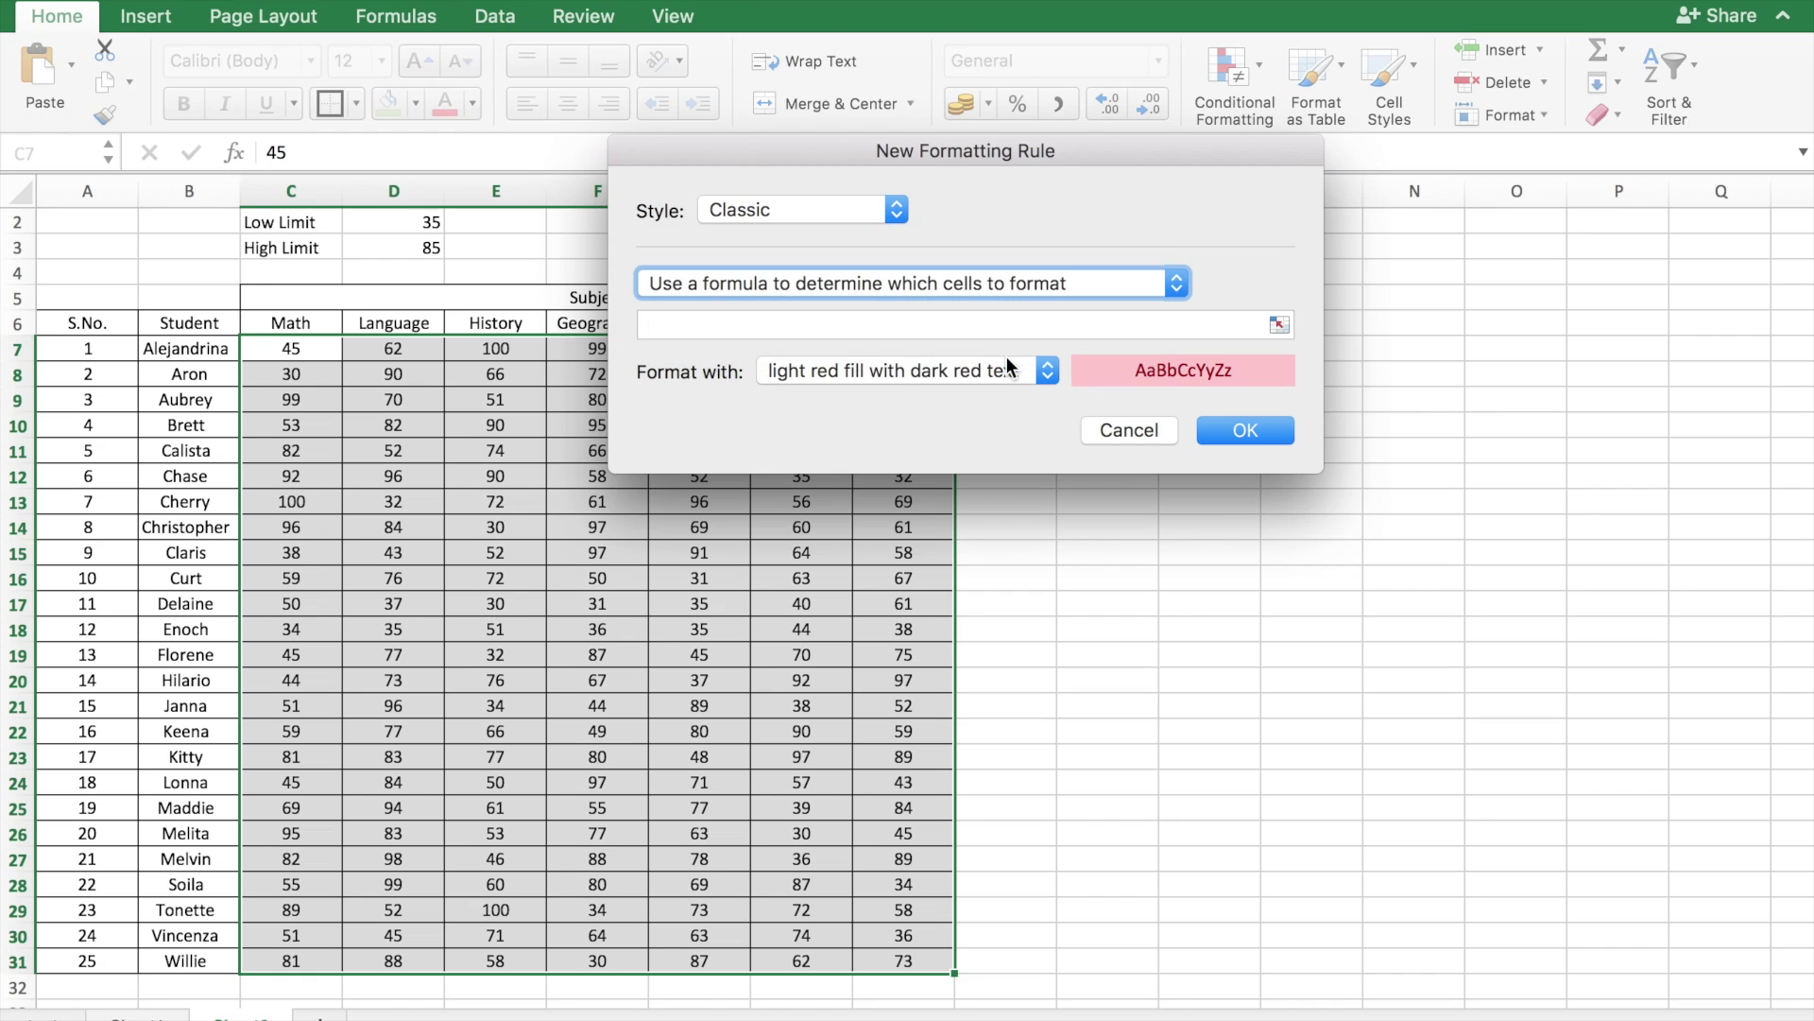
# Enter the formula =C7<$D$2 with a relative C7 reference and confirm the light red rule.
pyautogui.click(815, 324)
pyautogui.write('=')
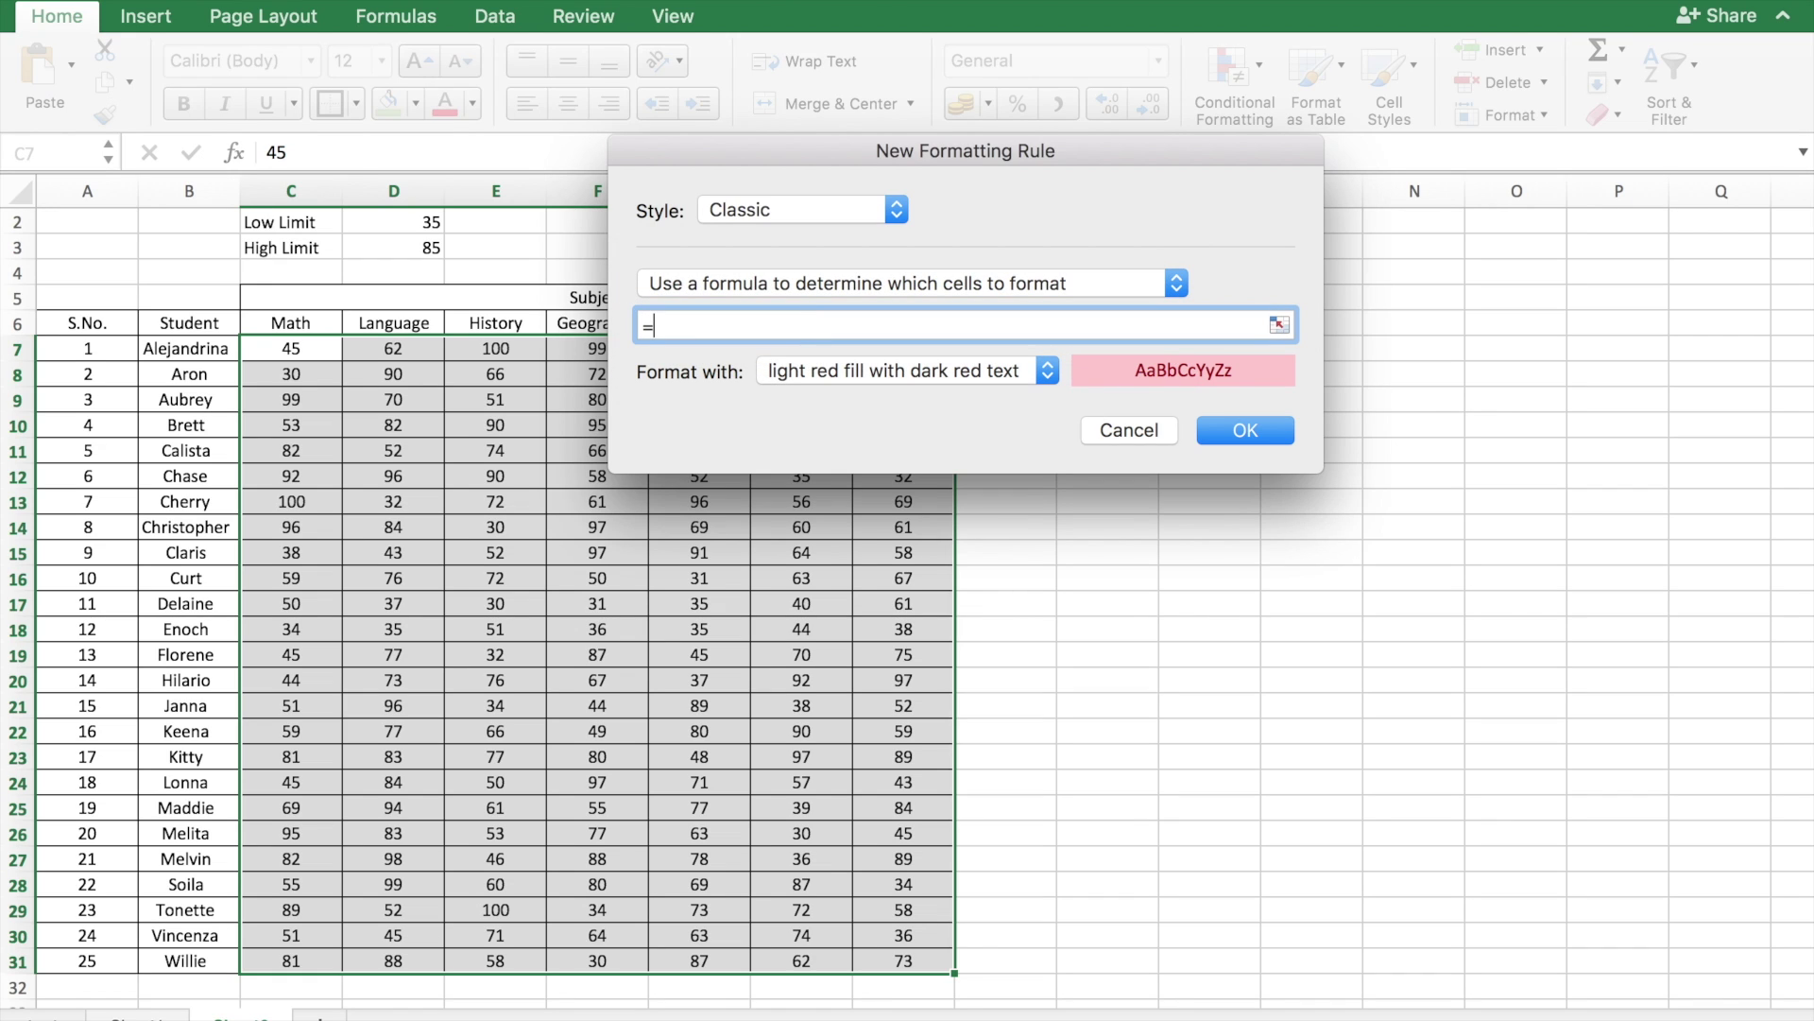
pyautogui.click(292, 345)
pyautogui.click(692, 327)
pyautogui.press('BackSpace')
pyautogui.press('Left')
pyautogui.press('BackSpace')
pyautogui.write('<')
pyautogui.click(383, 220)
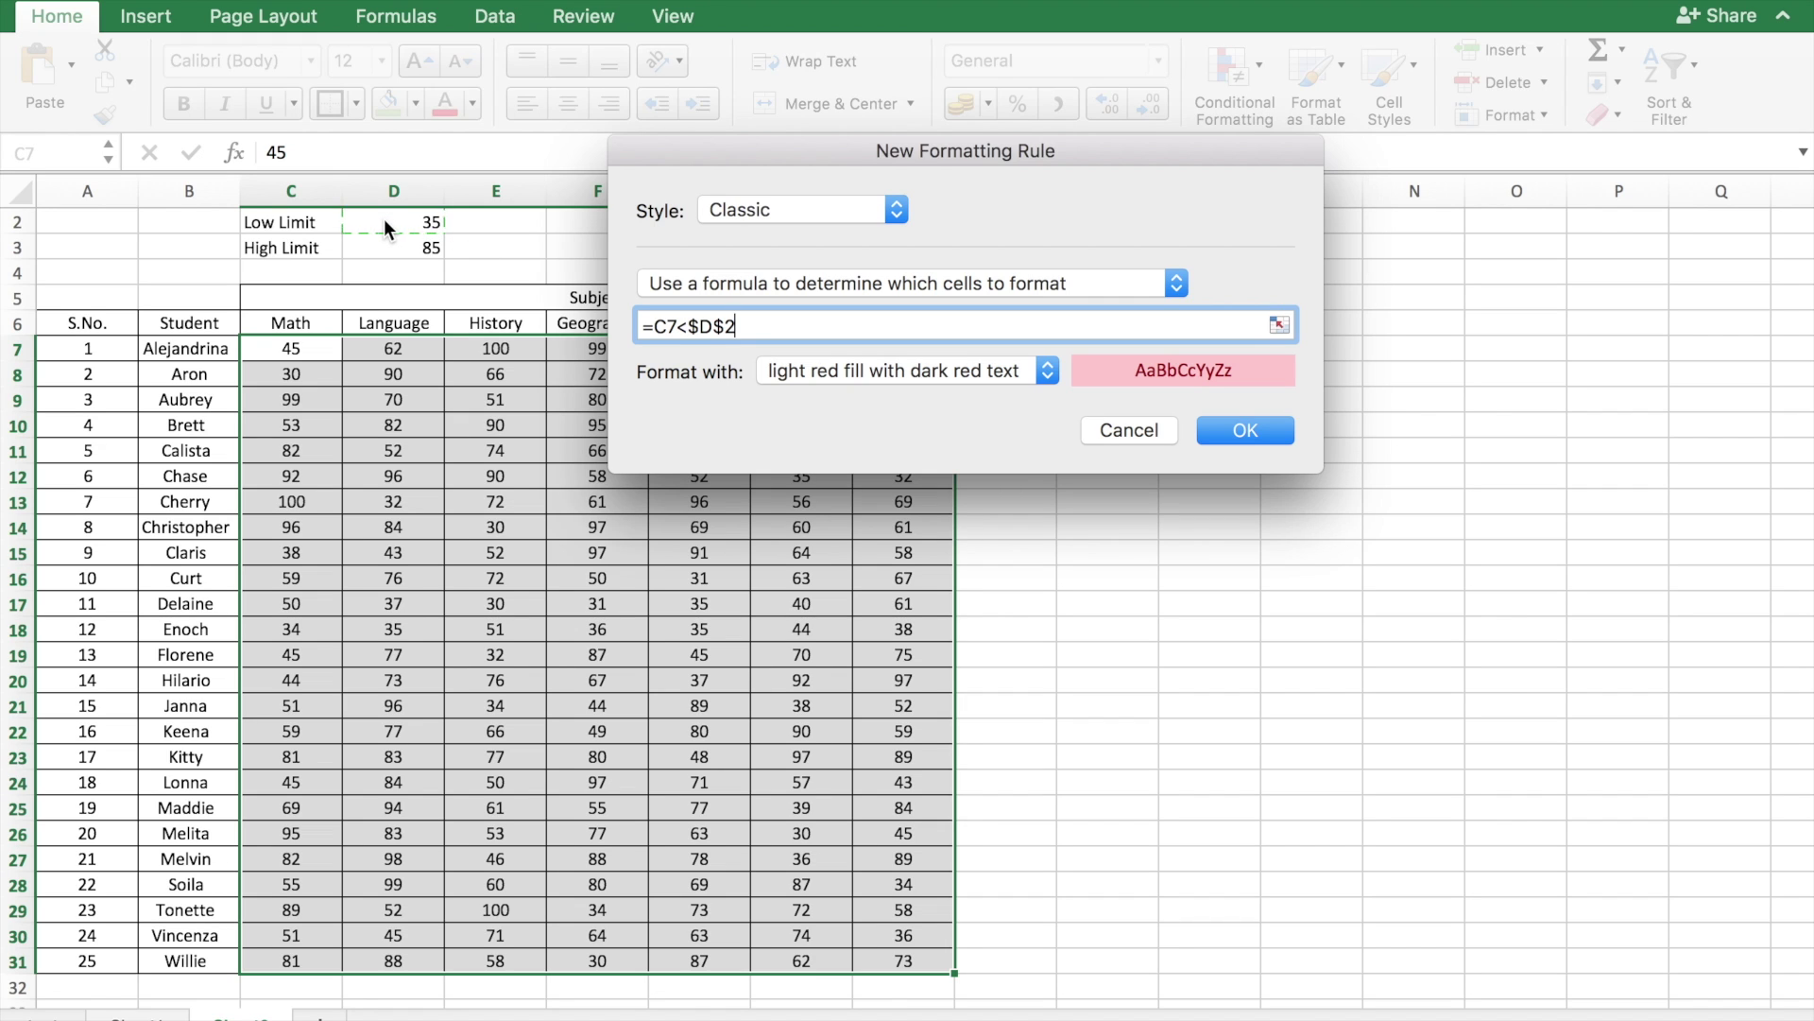
pyautogui.click(1247, 433)
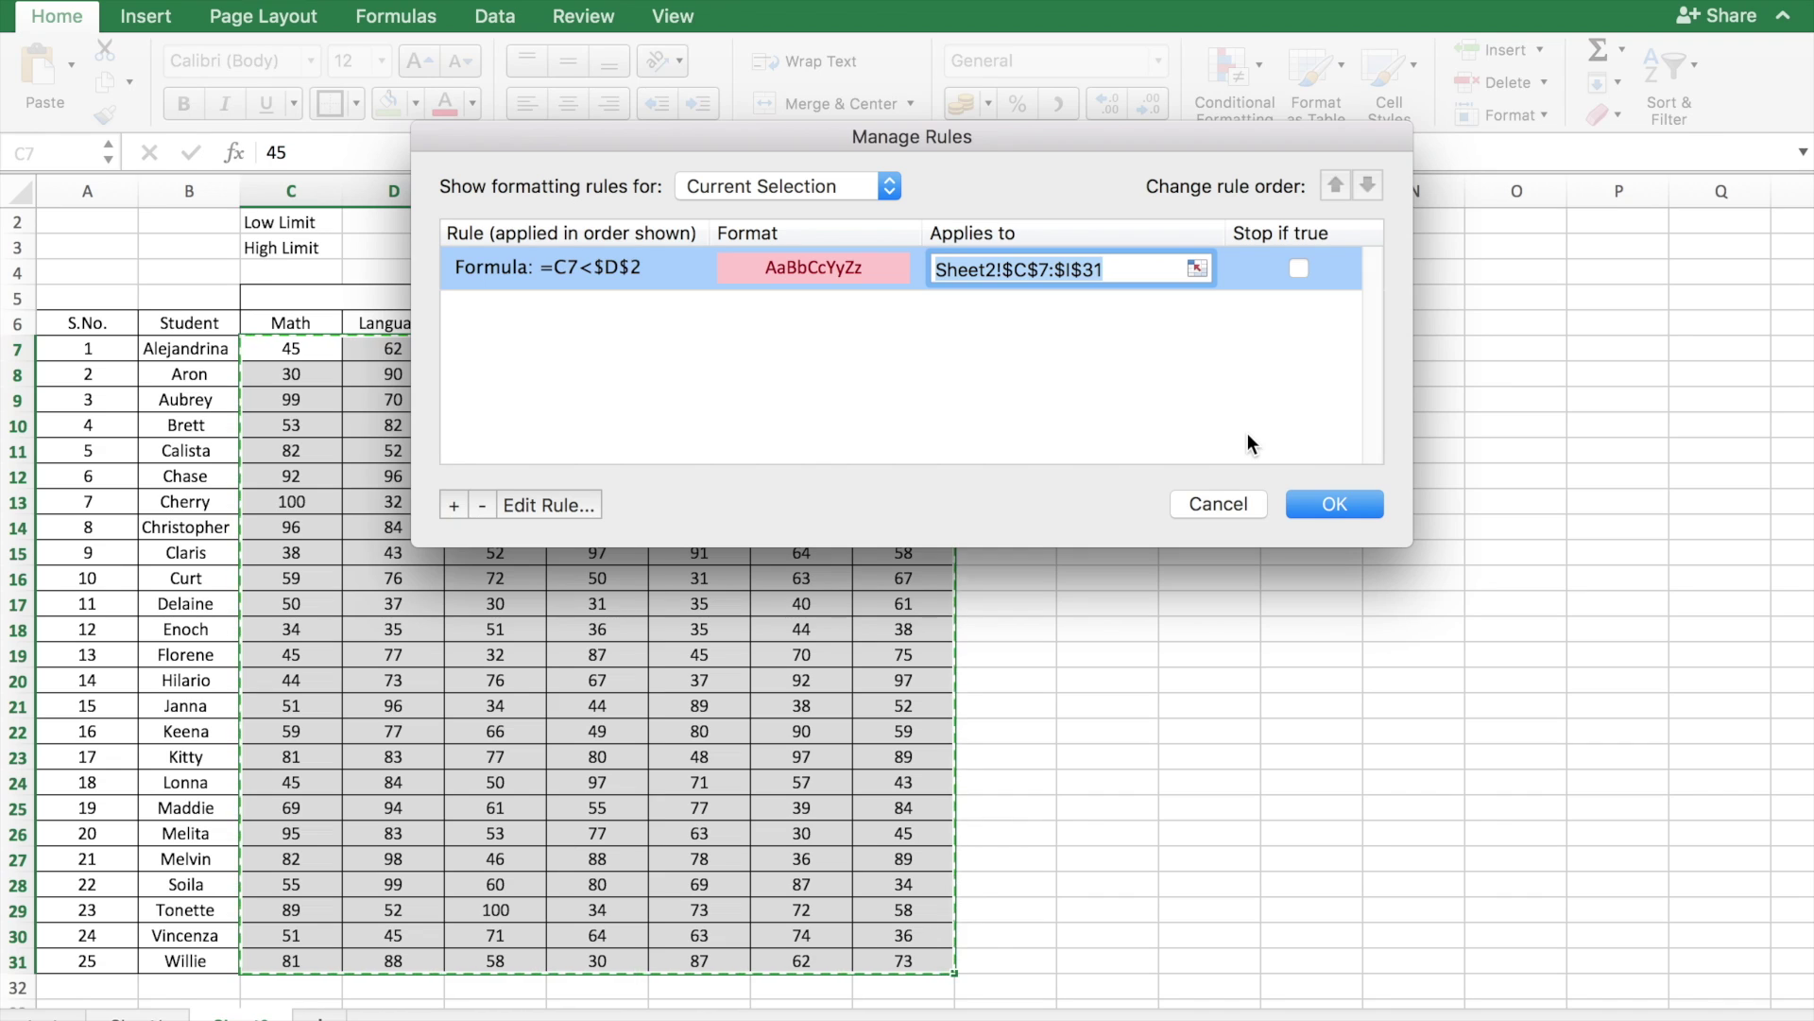
# Start a second new Classic rule that uses a formula to determine formatting.
pyautogui.click(454, 506)
pyautogui.click(901, 209)
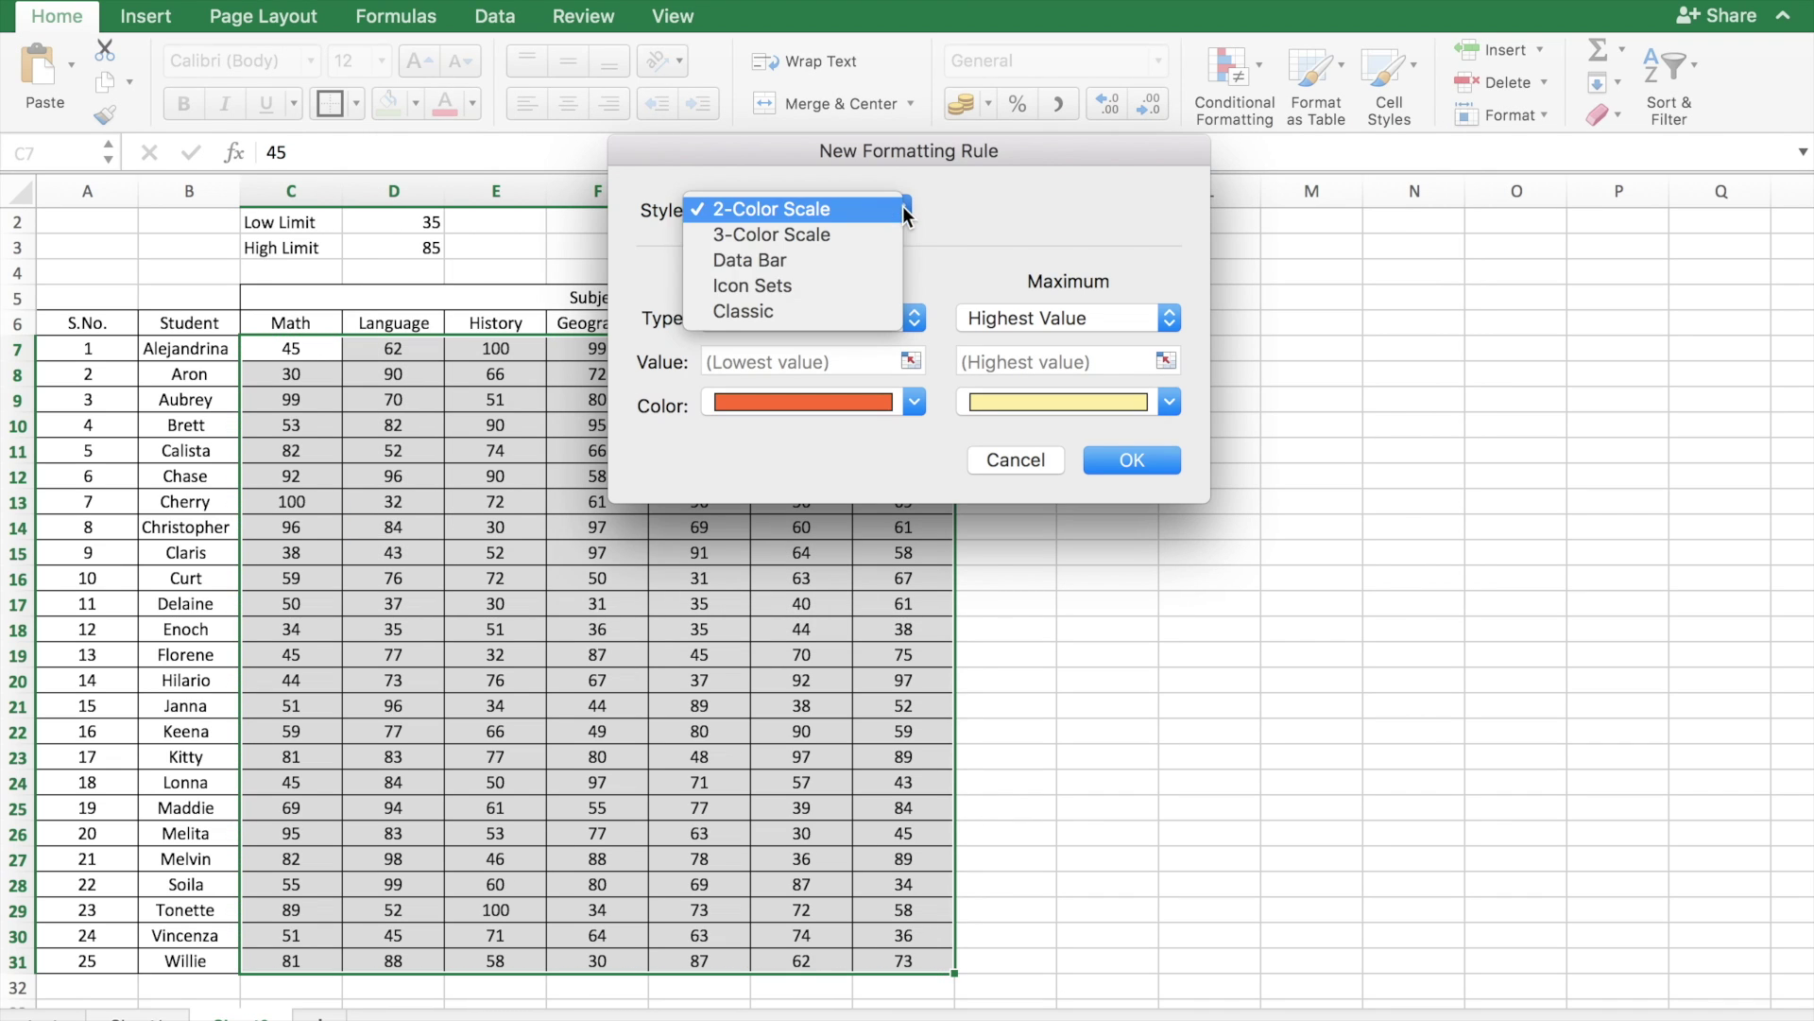
pyautogui.click(835, 303)
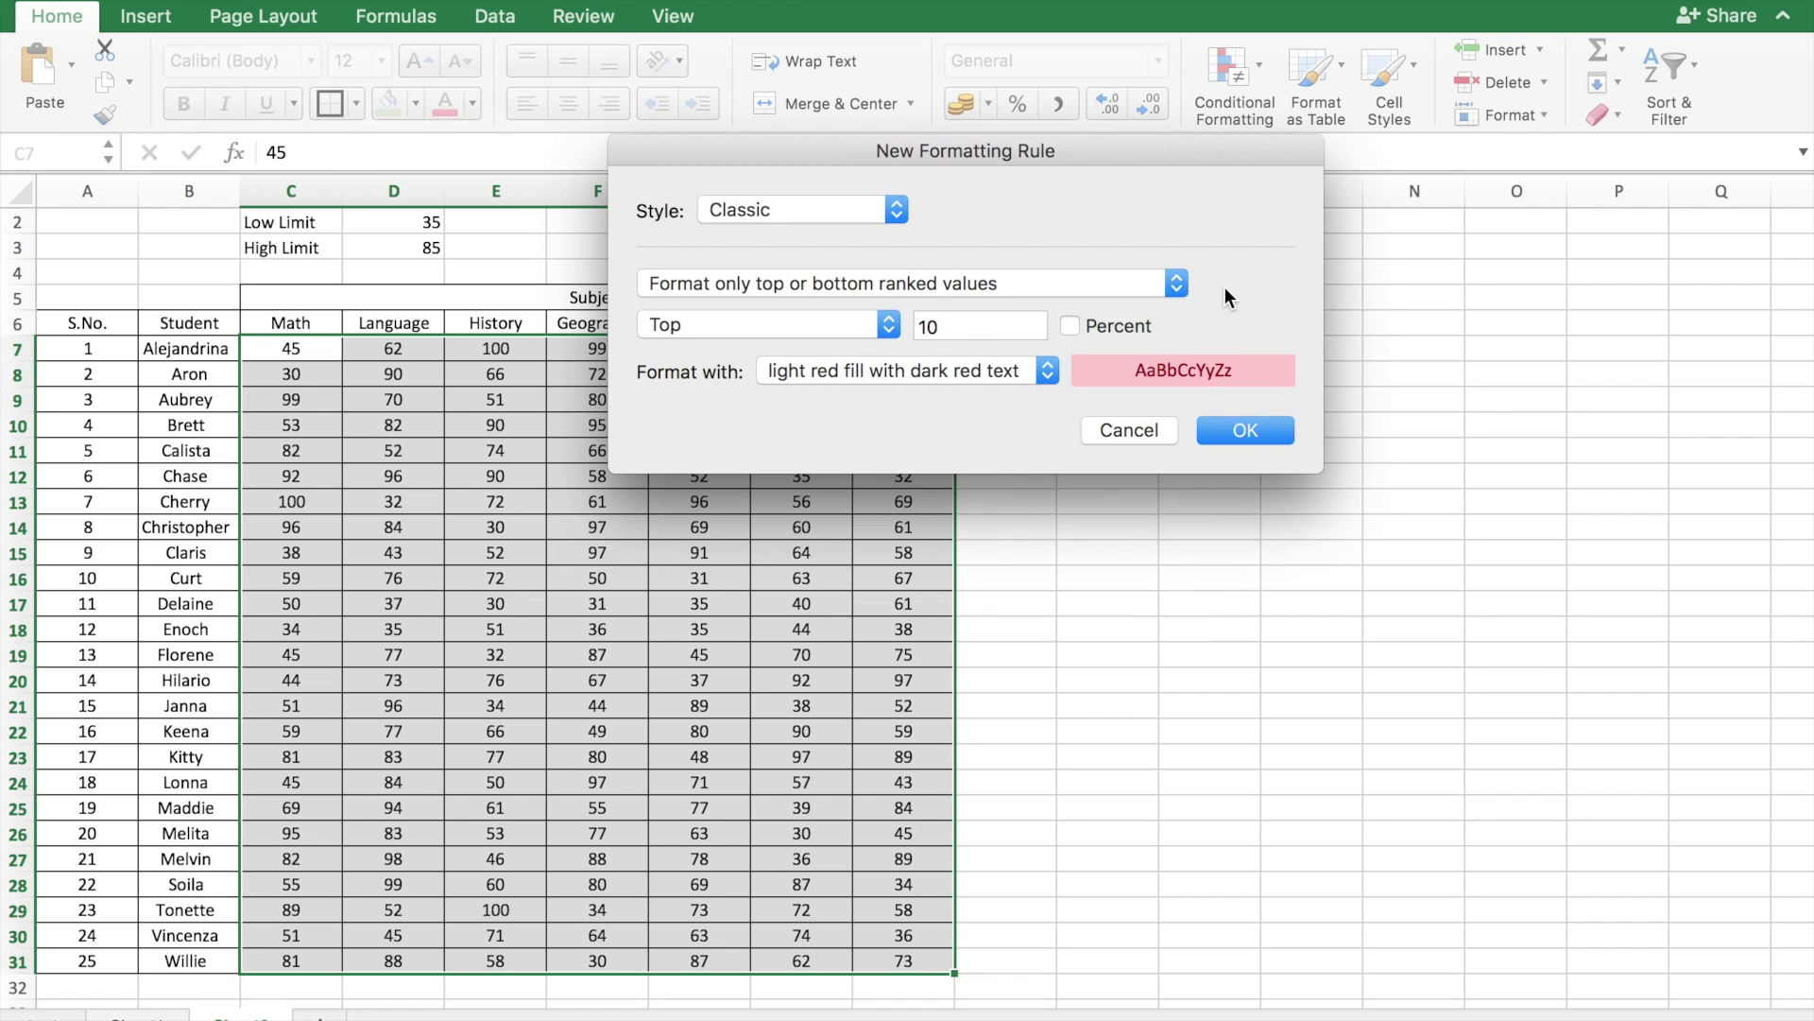
pyautogui.click(1173, 281)
pyautogui.click(1012, 354)
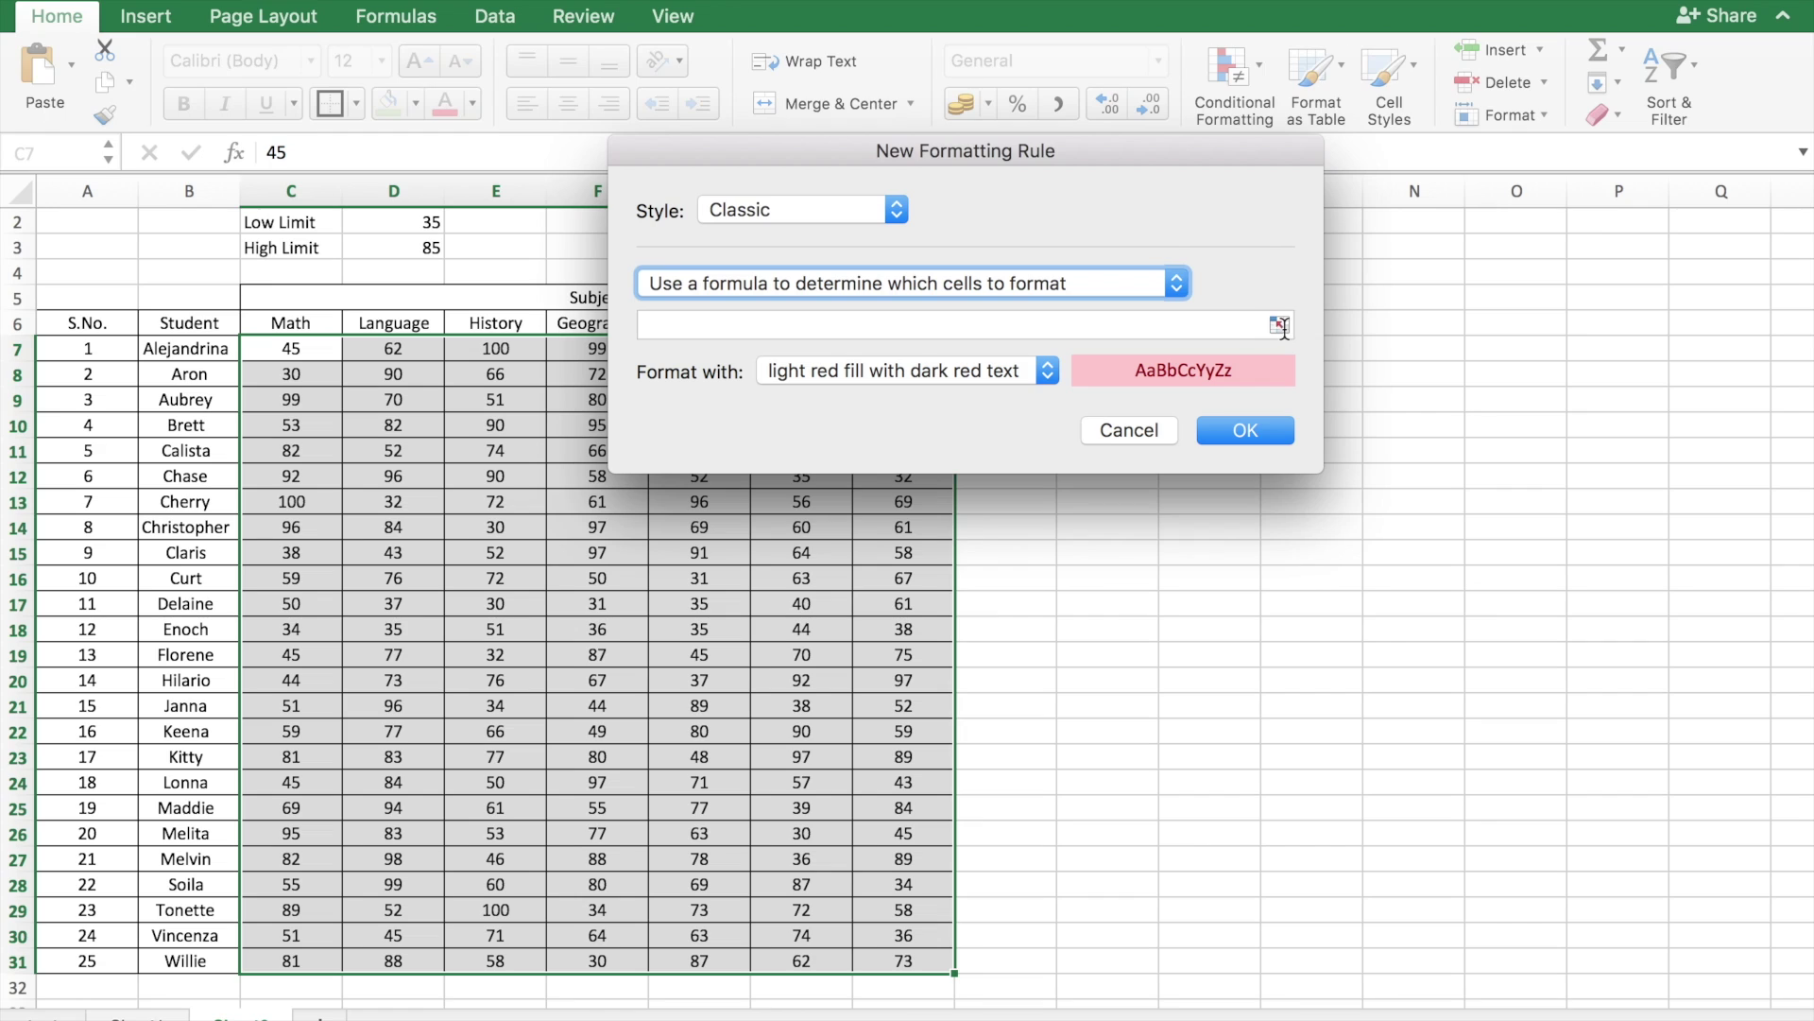
# Enter the formula =C7>$D$3 and give it green fill with dark green text.
pyautogui.click(1229, 326)
pyautogui.write('=')
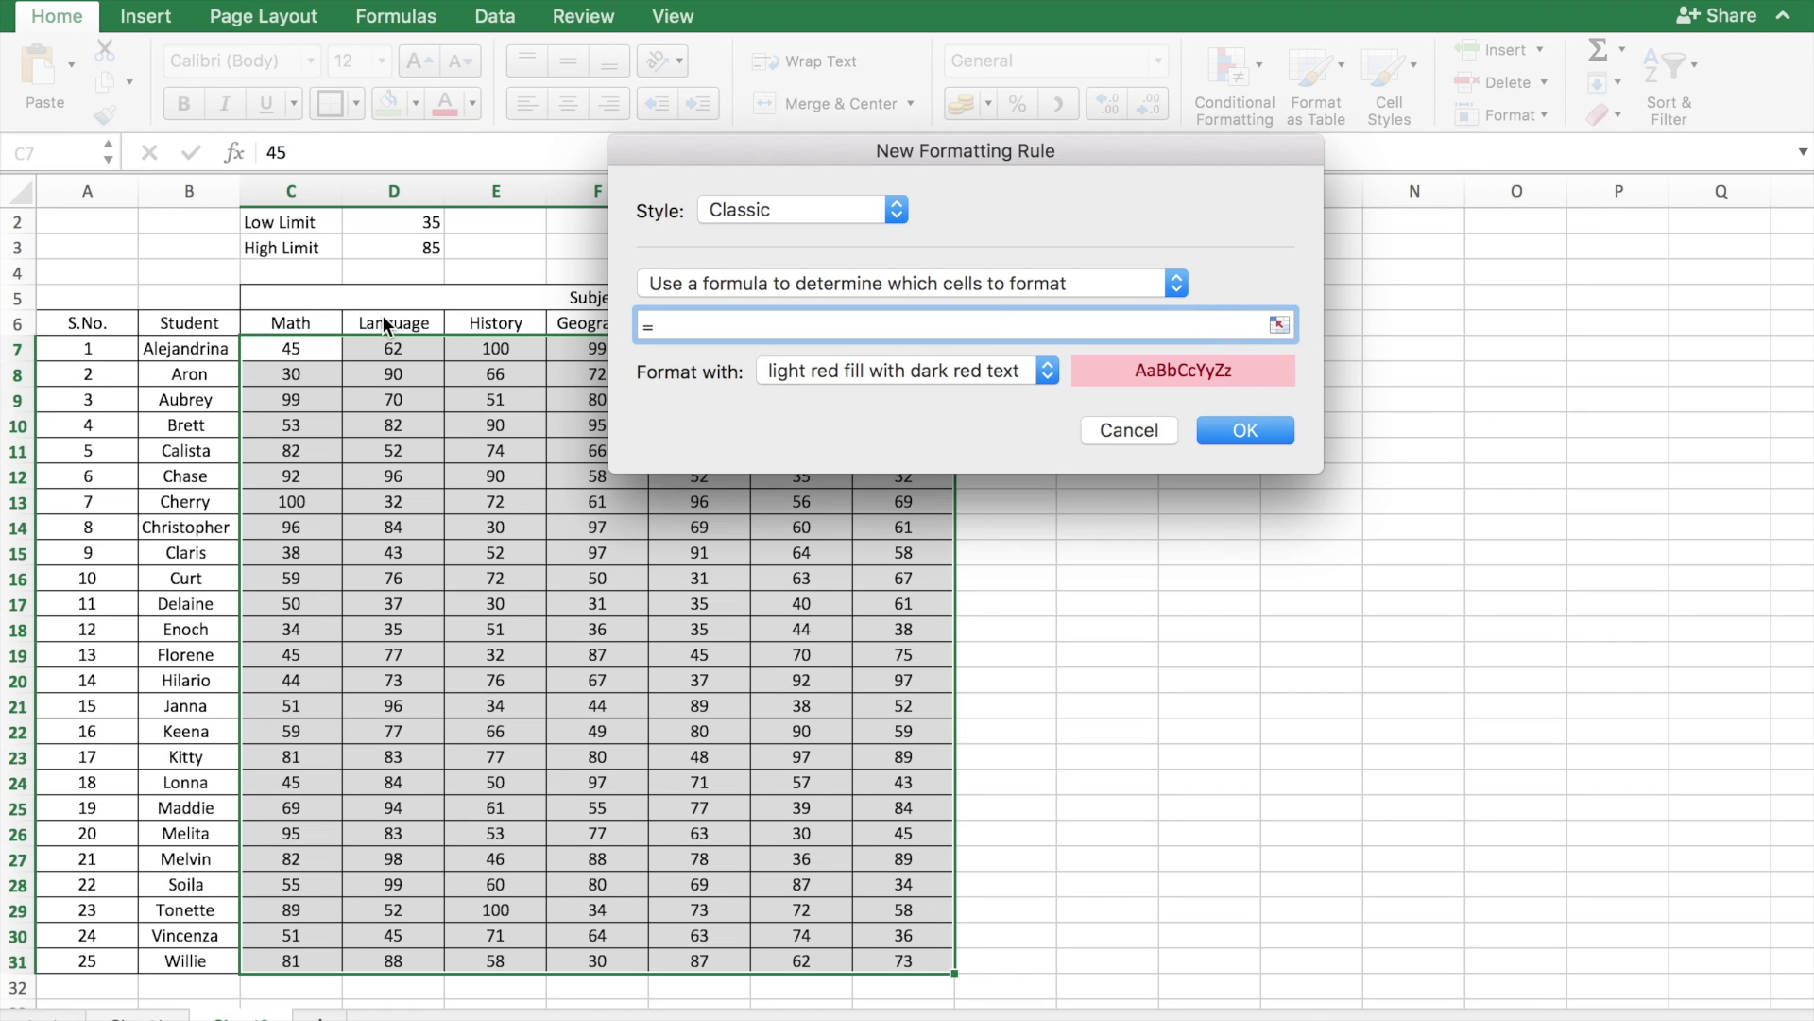
pyautogui.click(309, 349)
pyautogui.click(694, 326)
pyautogui.press('BackSpace')
pyautogui.click(668, 326)
pyautogui.press('BackSpace')
pyautogui.write('>')
pyautogui.click(364, 250)
pyautogui.click(733, 326)
pyautogui.click(1045, 372)
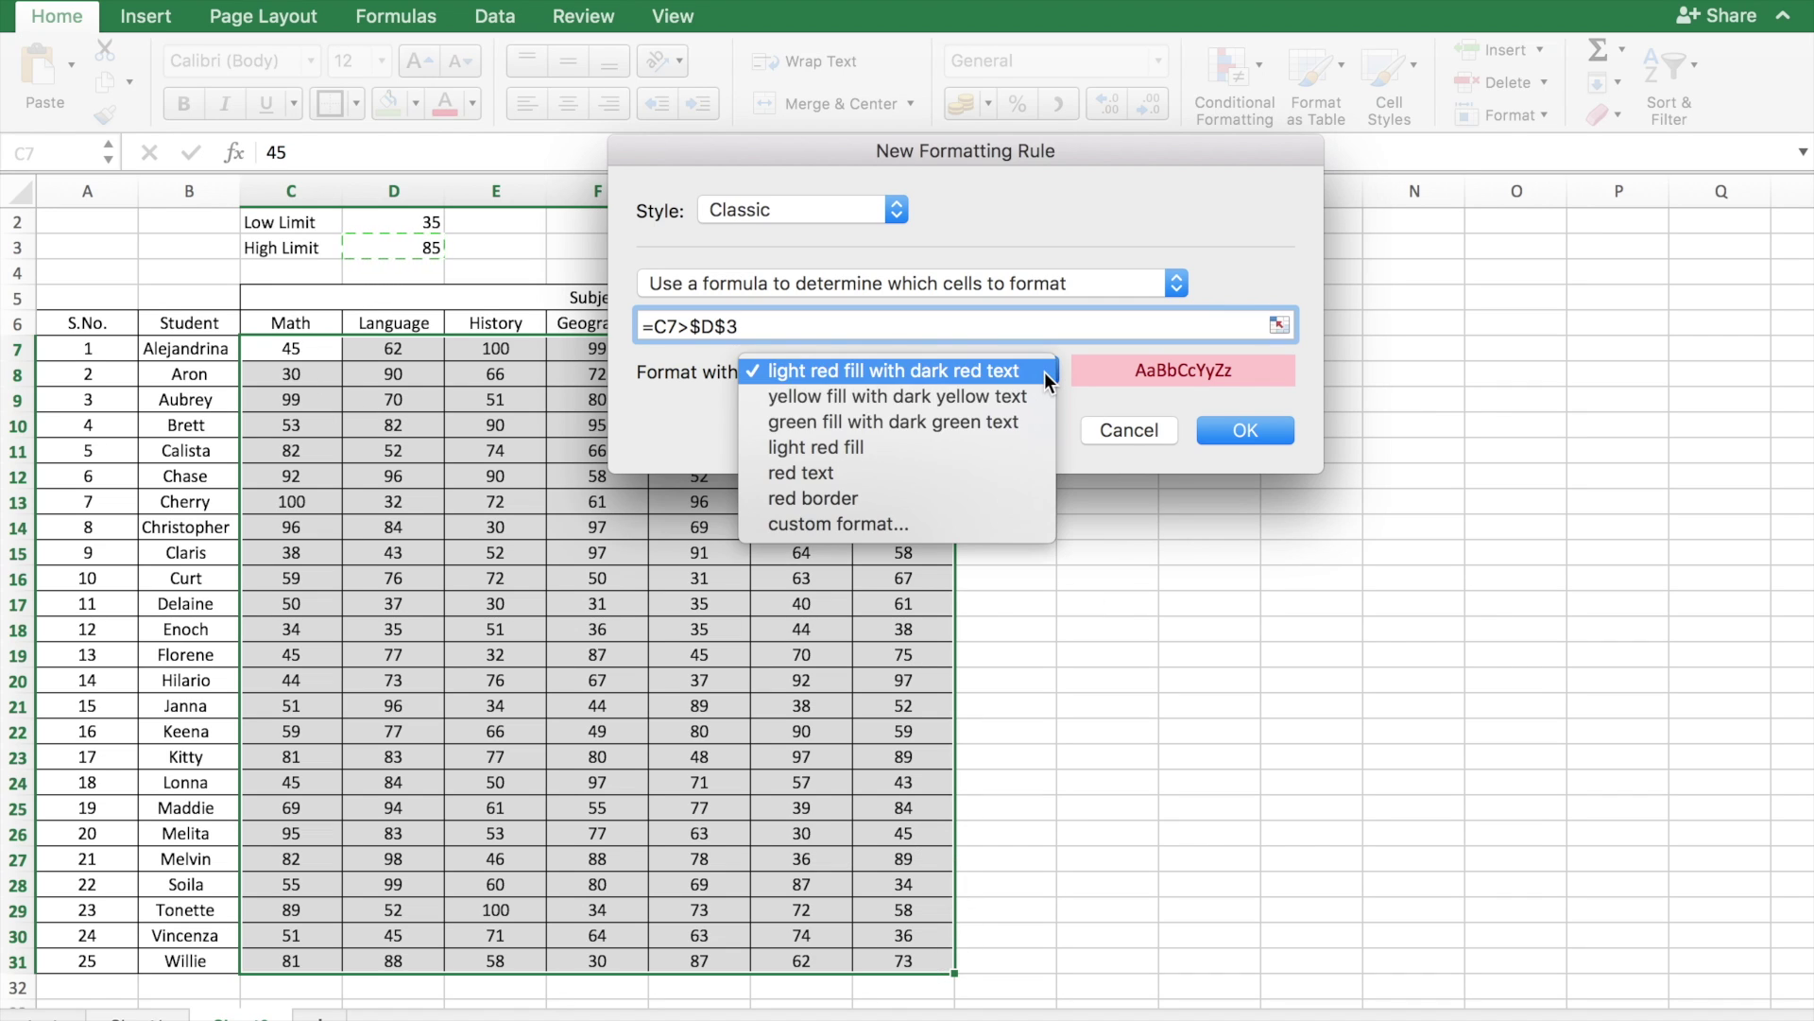
pyautogui.click(983, 417)
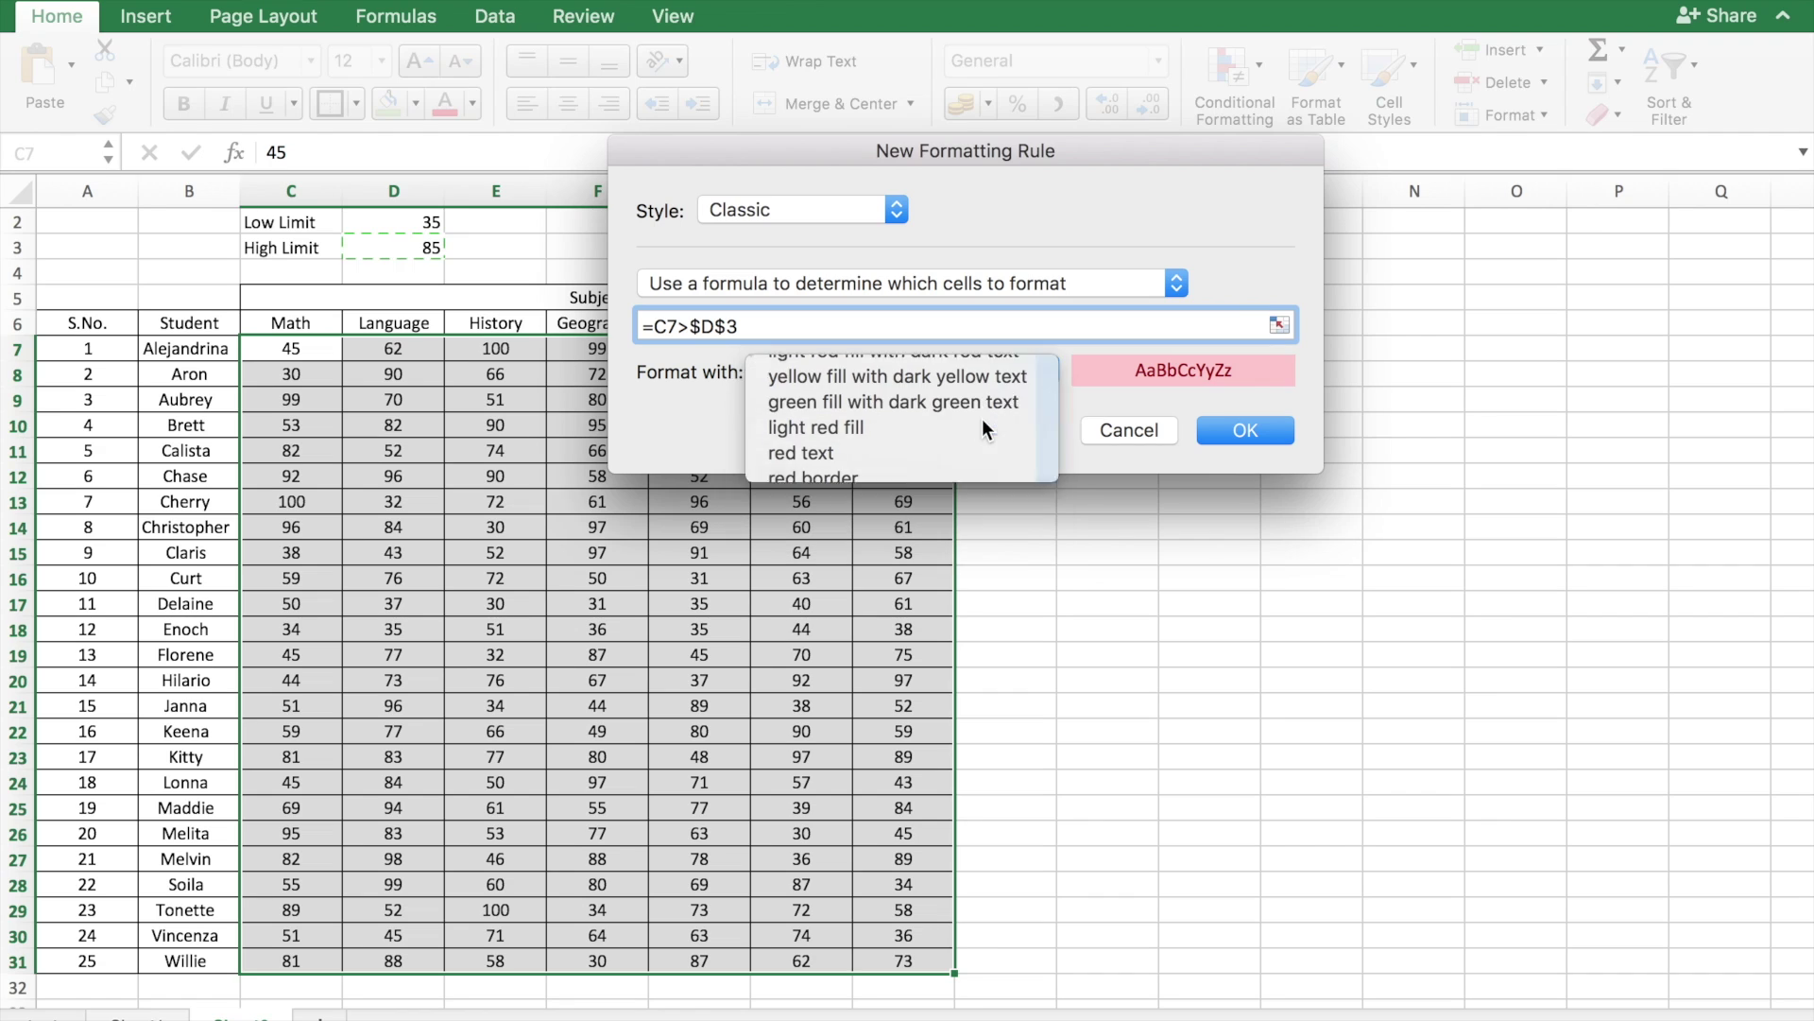
pyautogui.click(1221, 430)
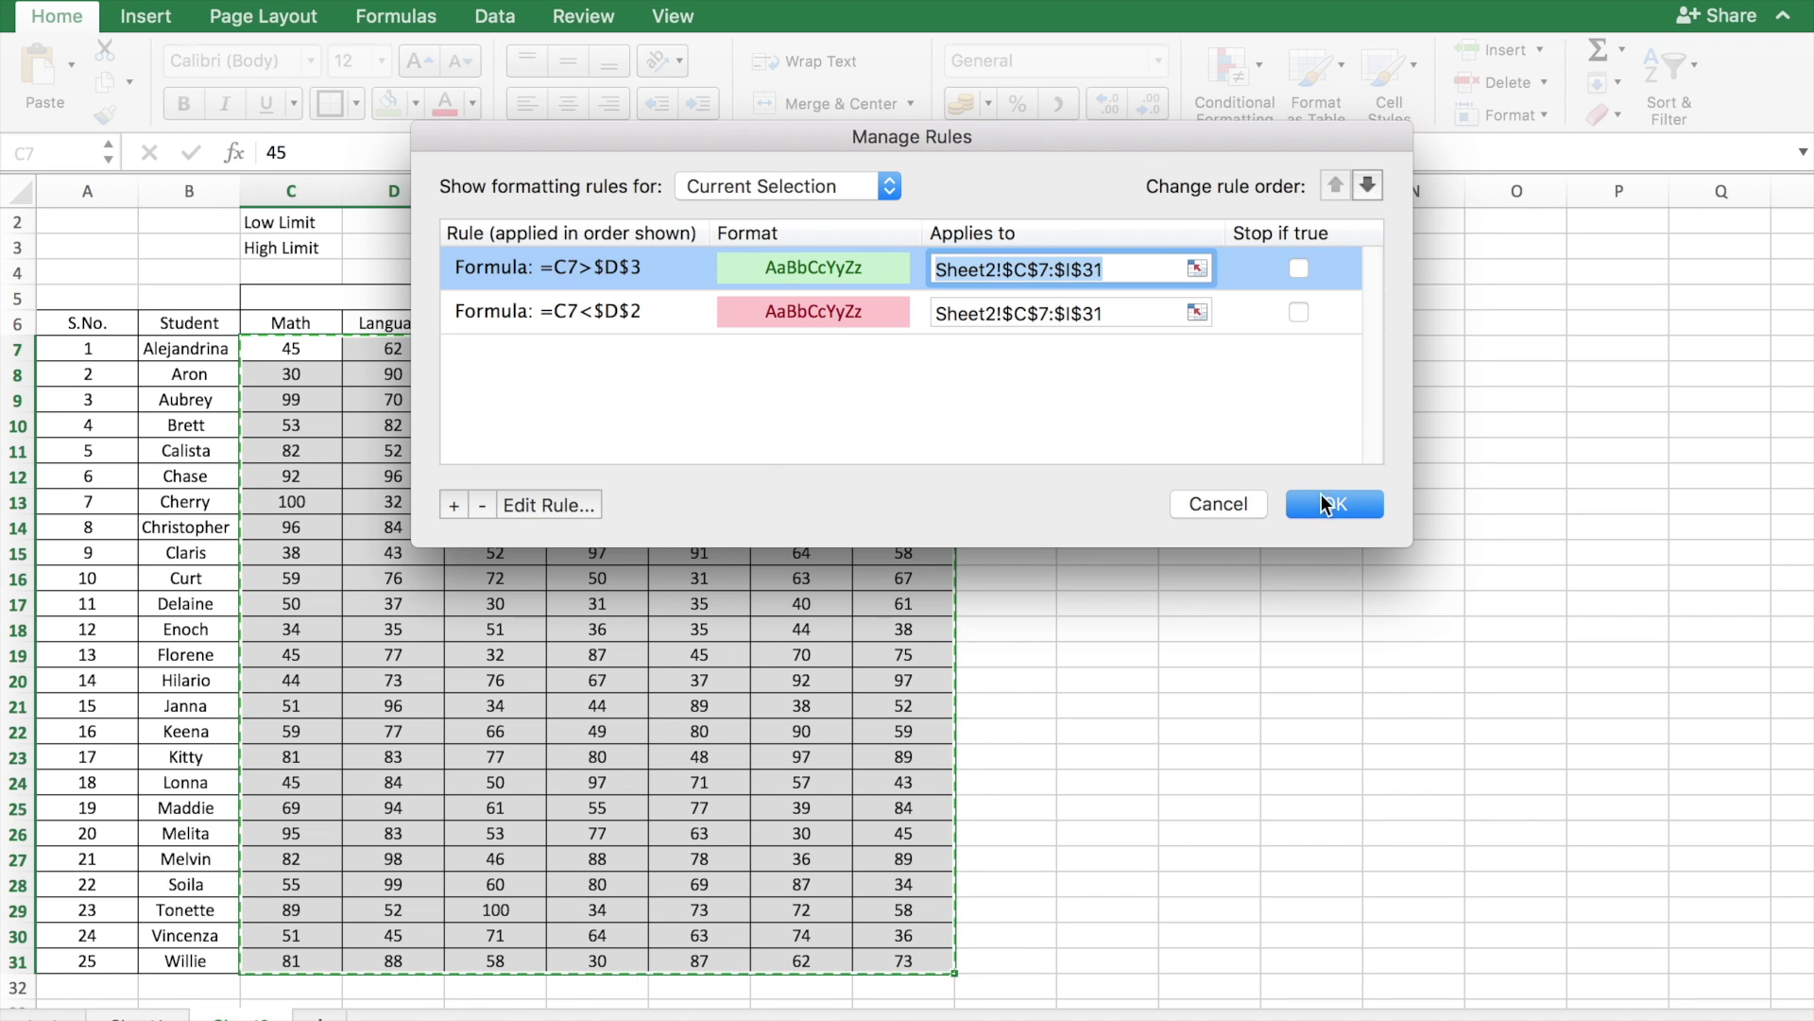
# Apply both rules and test the colouring with a Low Limit of 55 in D2.
pyautogui.click(1329, 504)
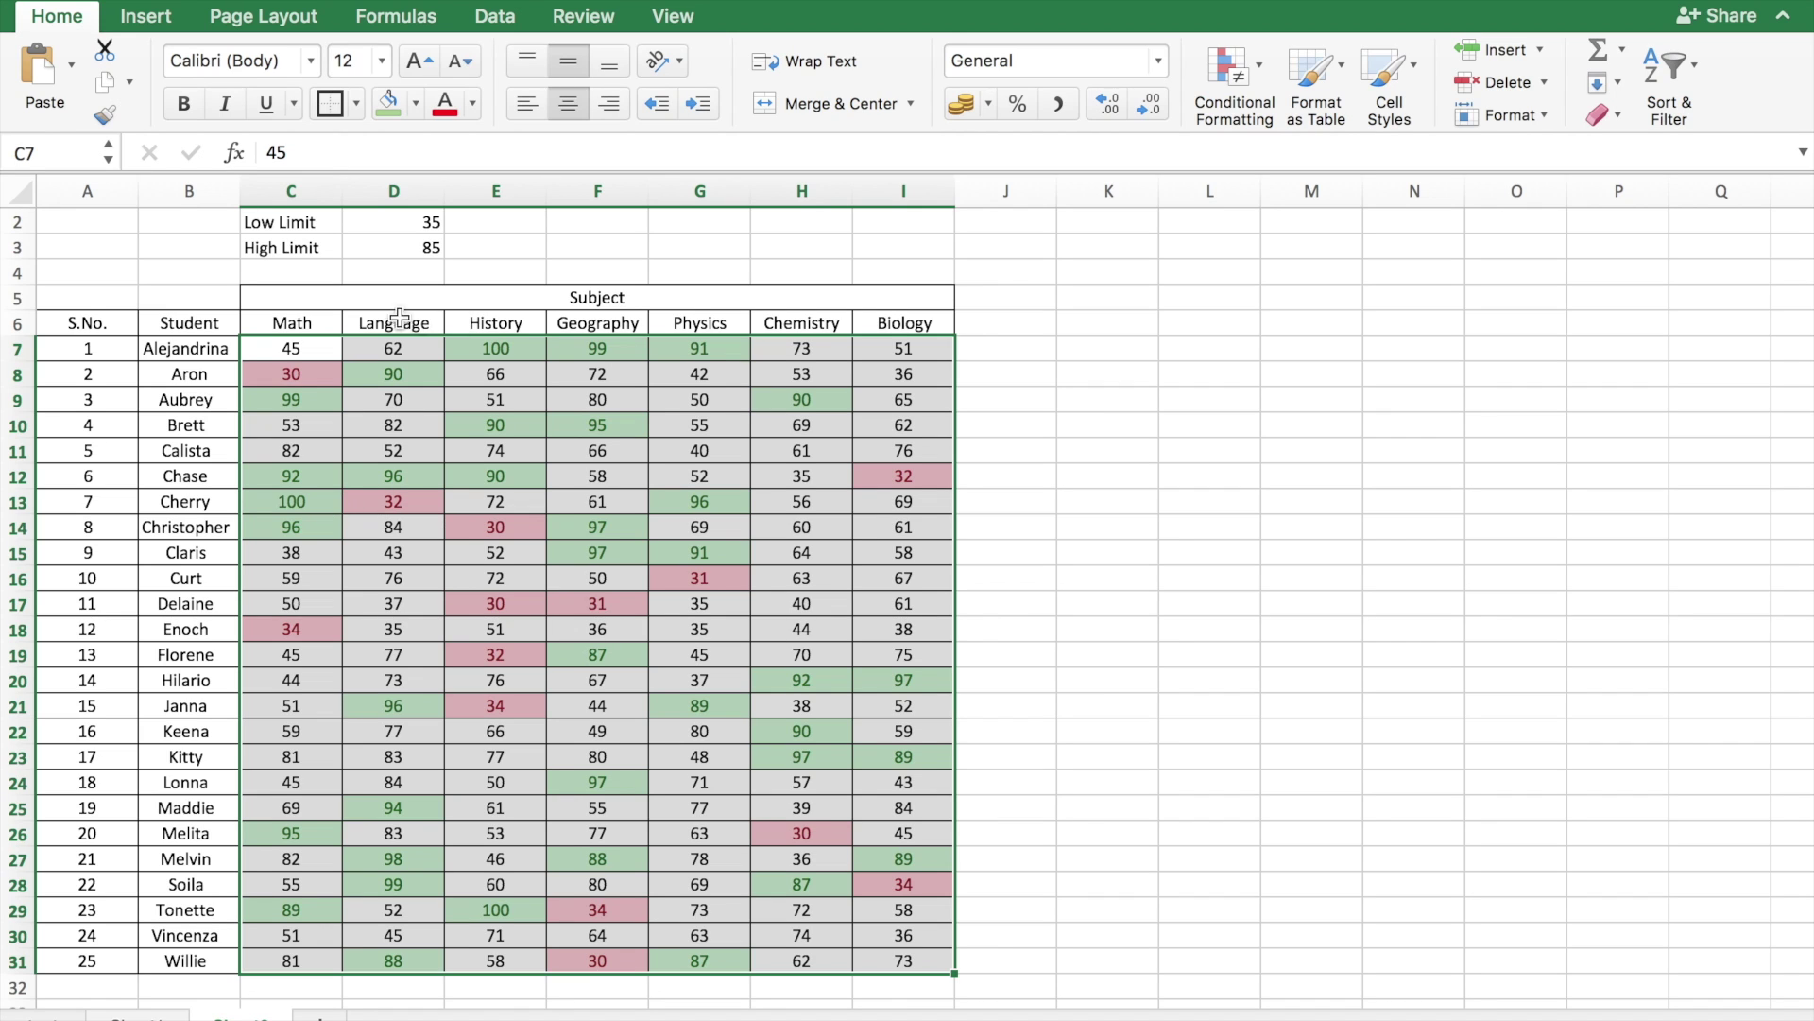
pyautogui.click(313, 318)
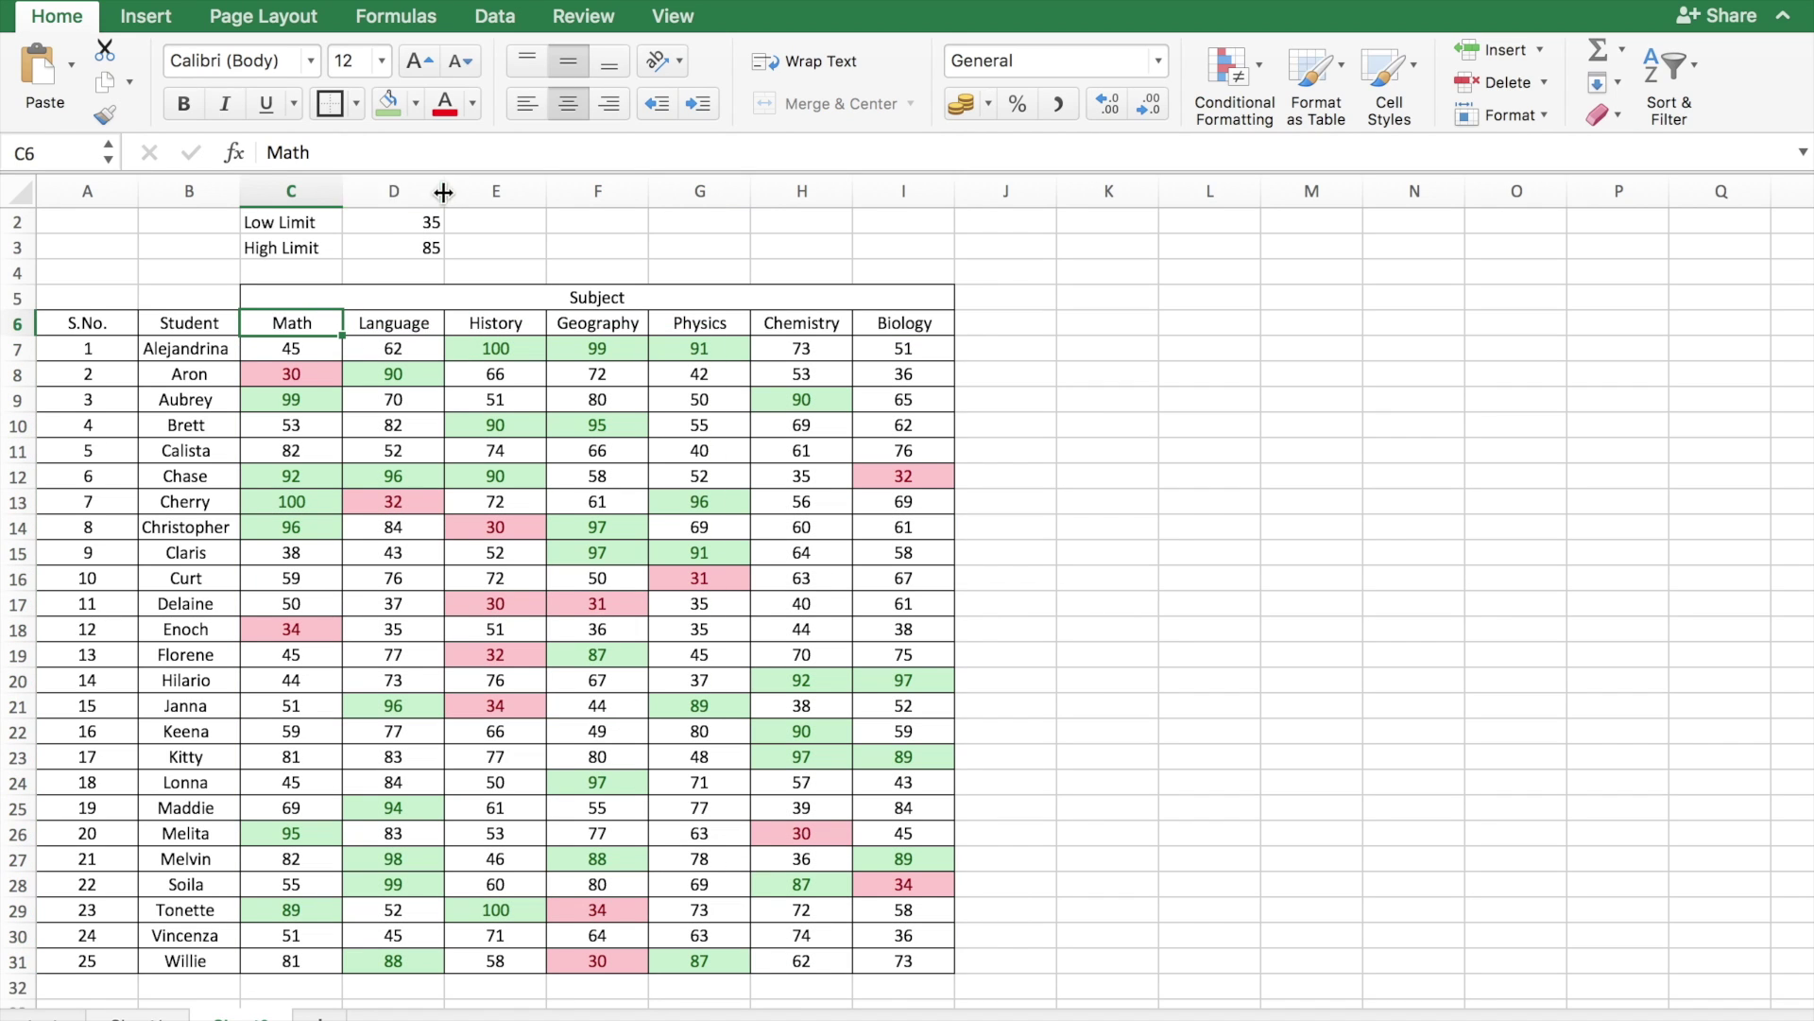
pyautogui.click(383, 225)
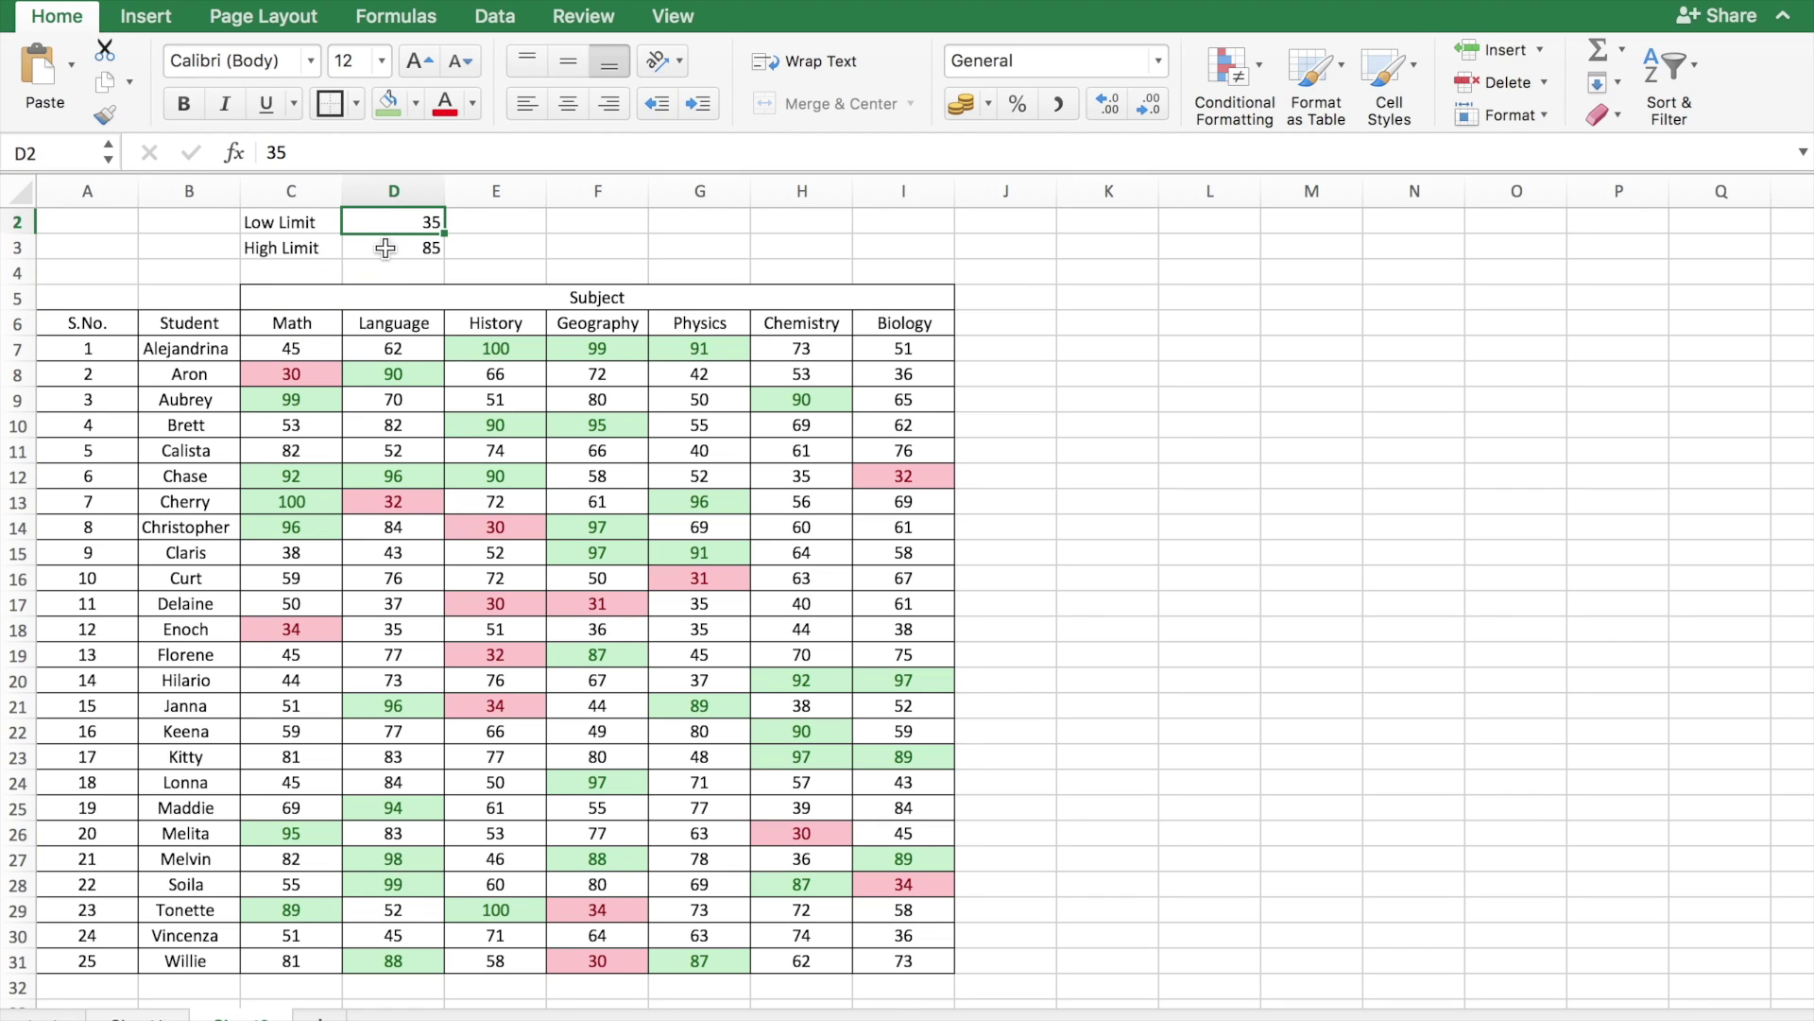
pyautogui.write('55')
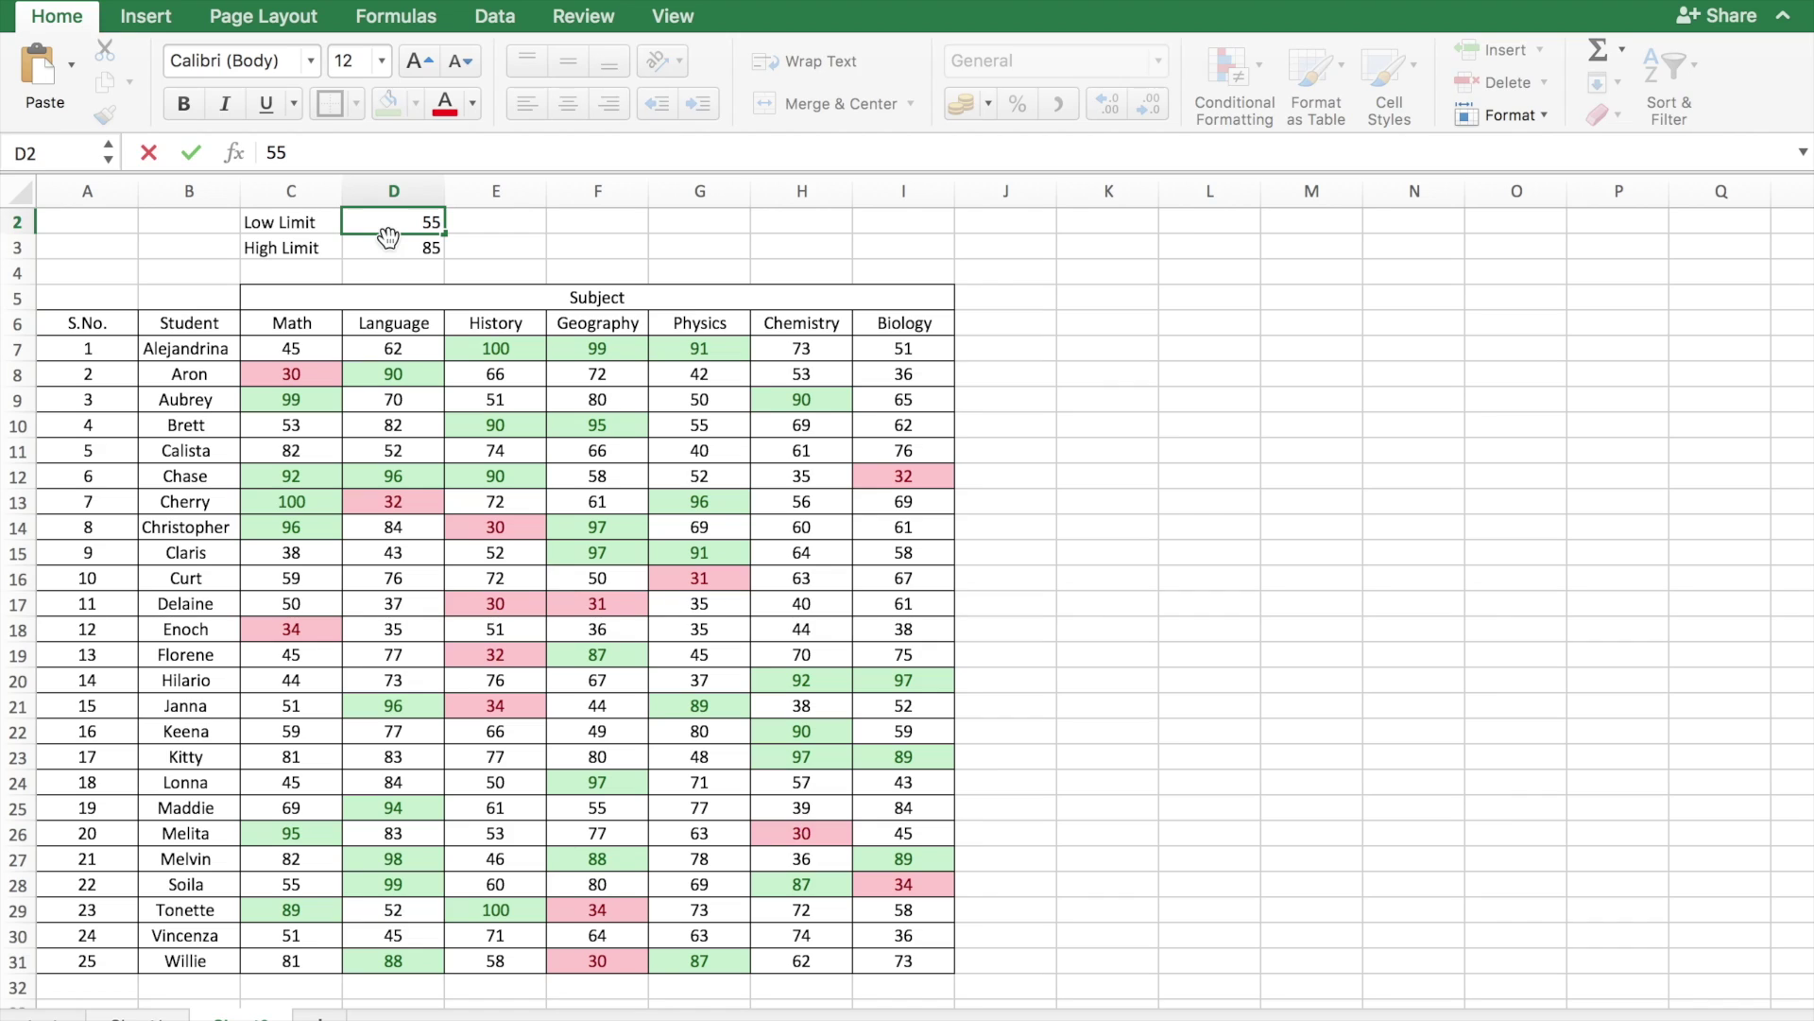
pyautogui.press('Return')
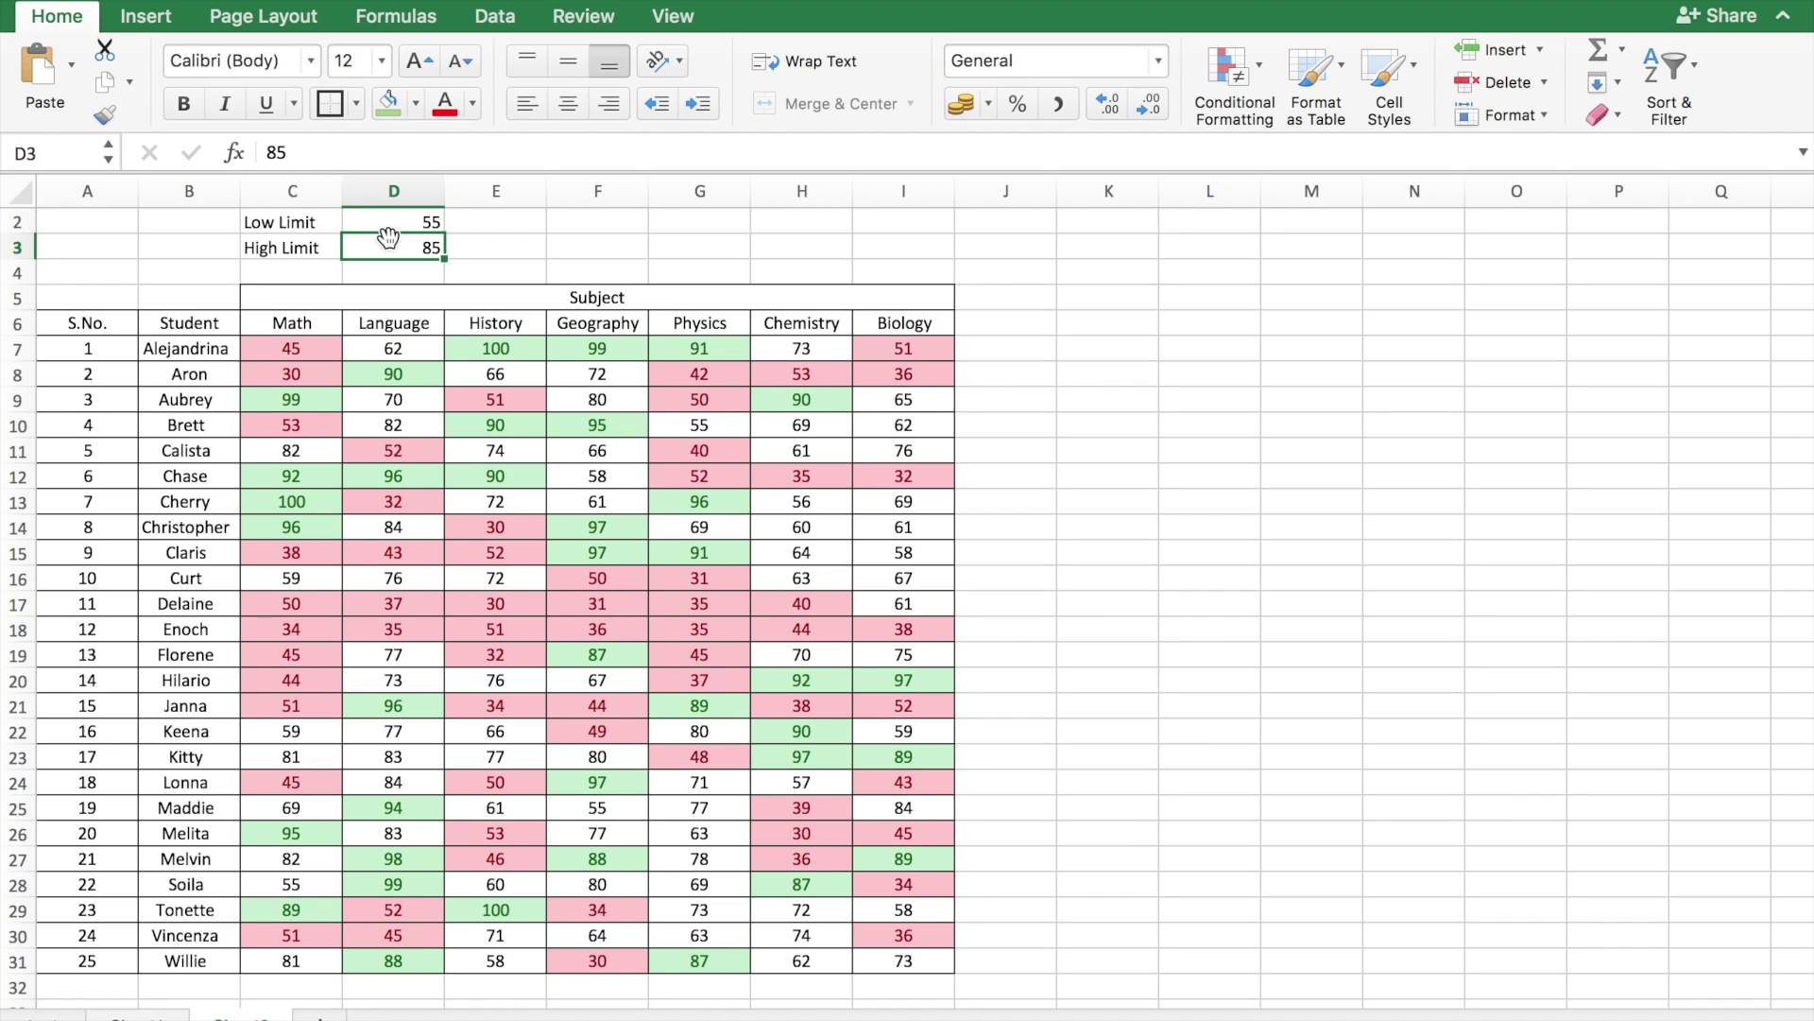
# Restore the Low Limit value and raise the High Limit to 90.
pyautogui.click(385, 223)
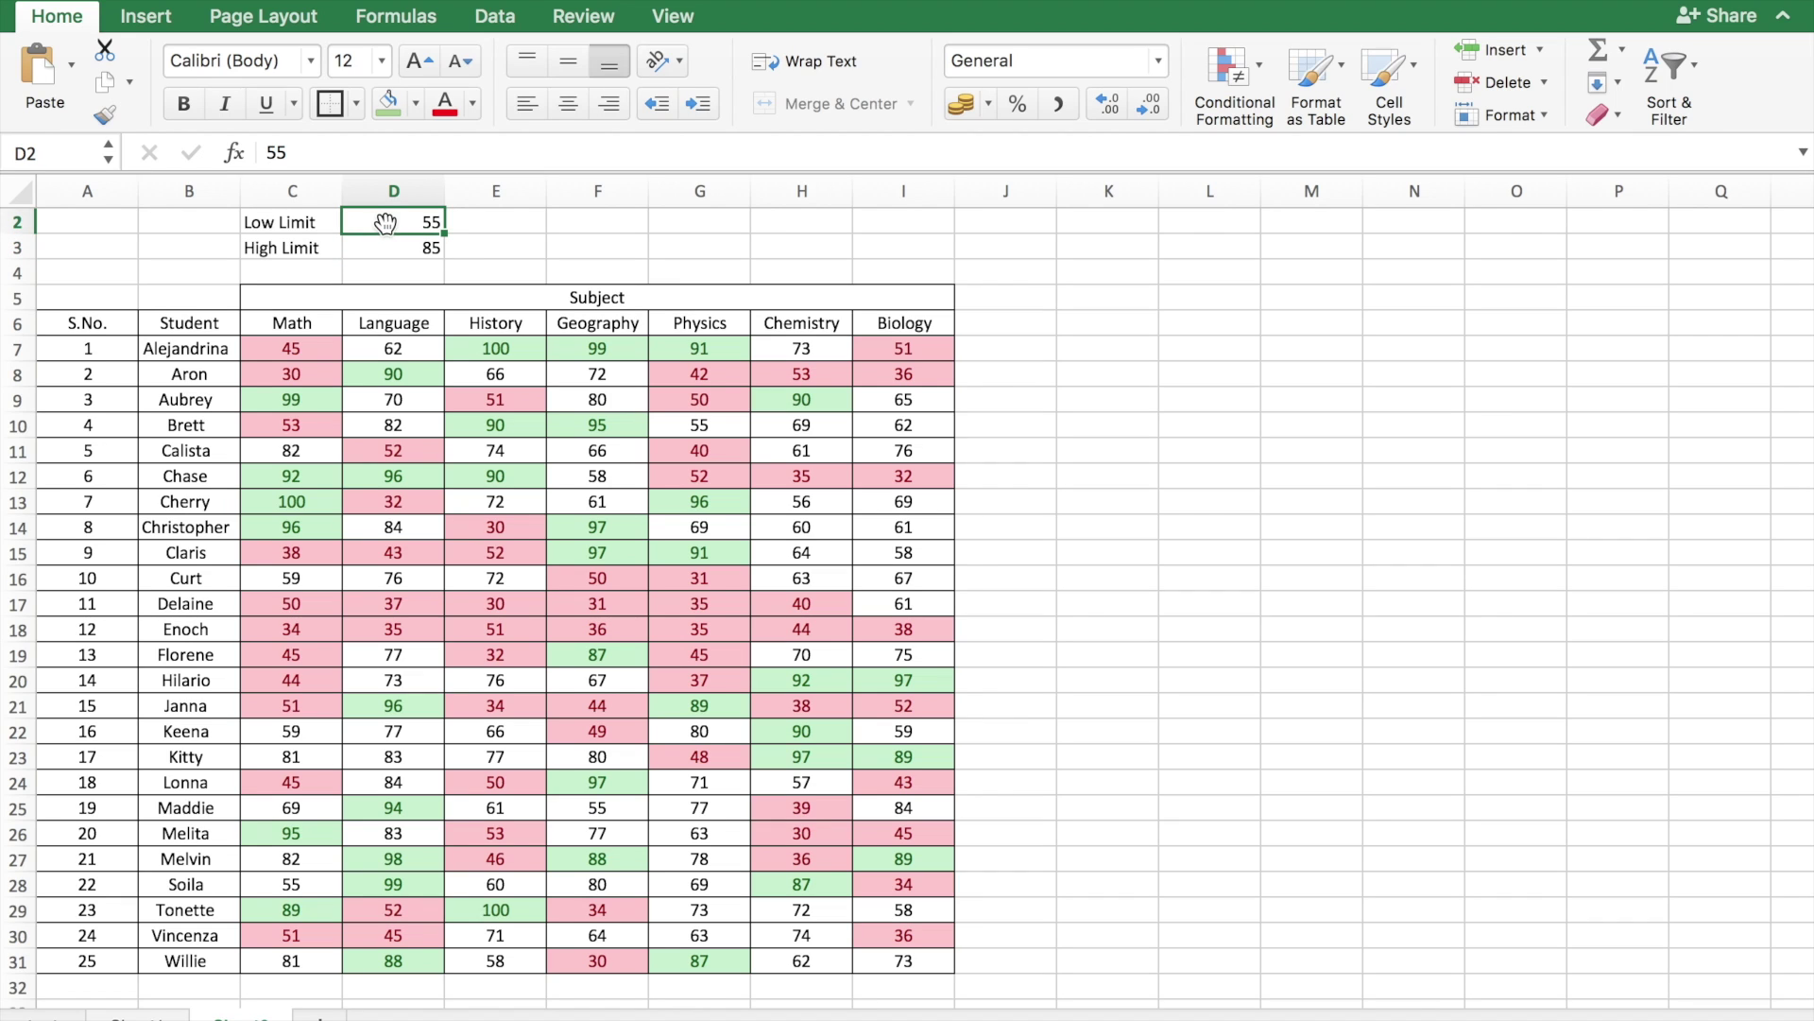
pyautogui.write('25')
pyautogui.press('Return')
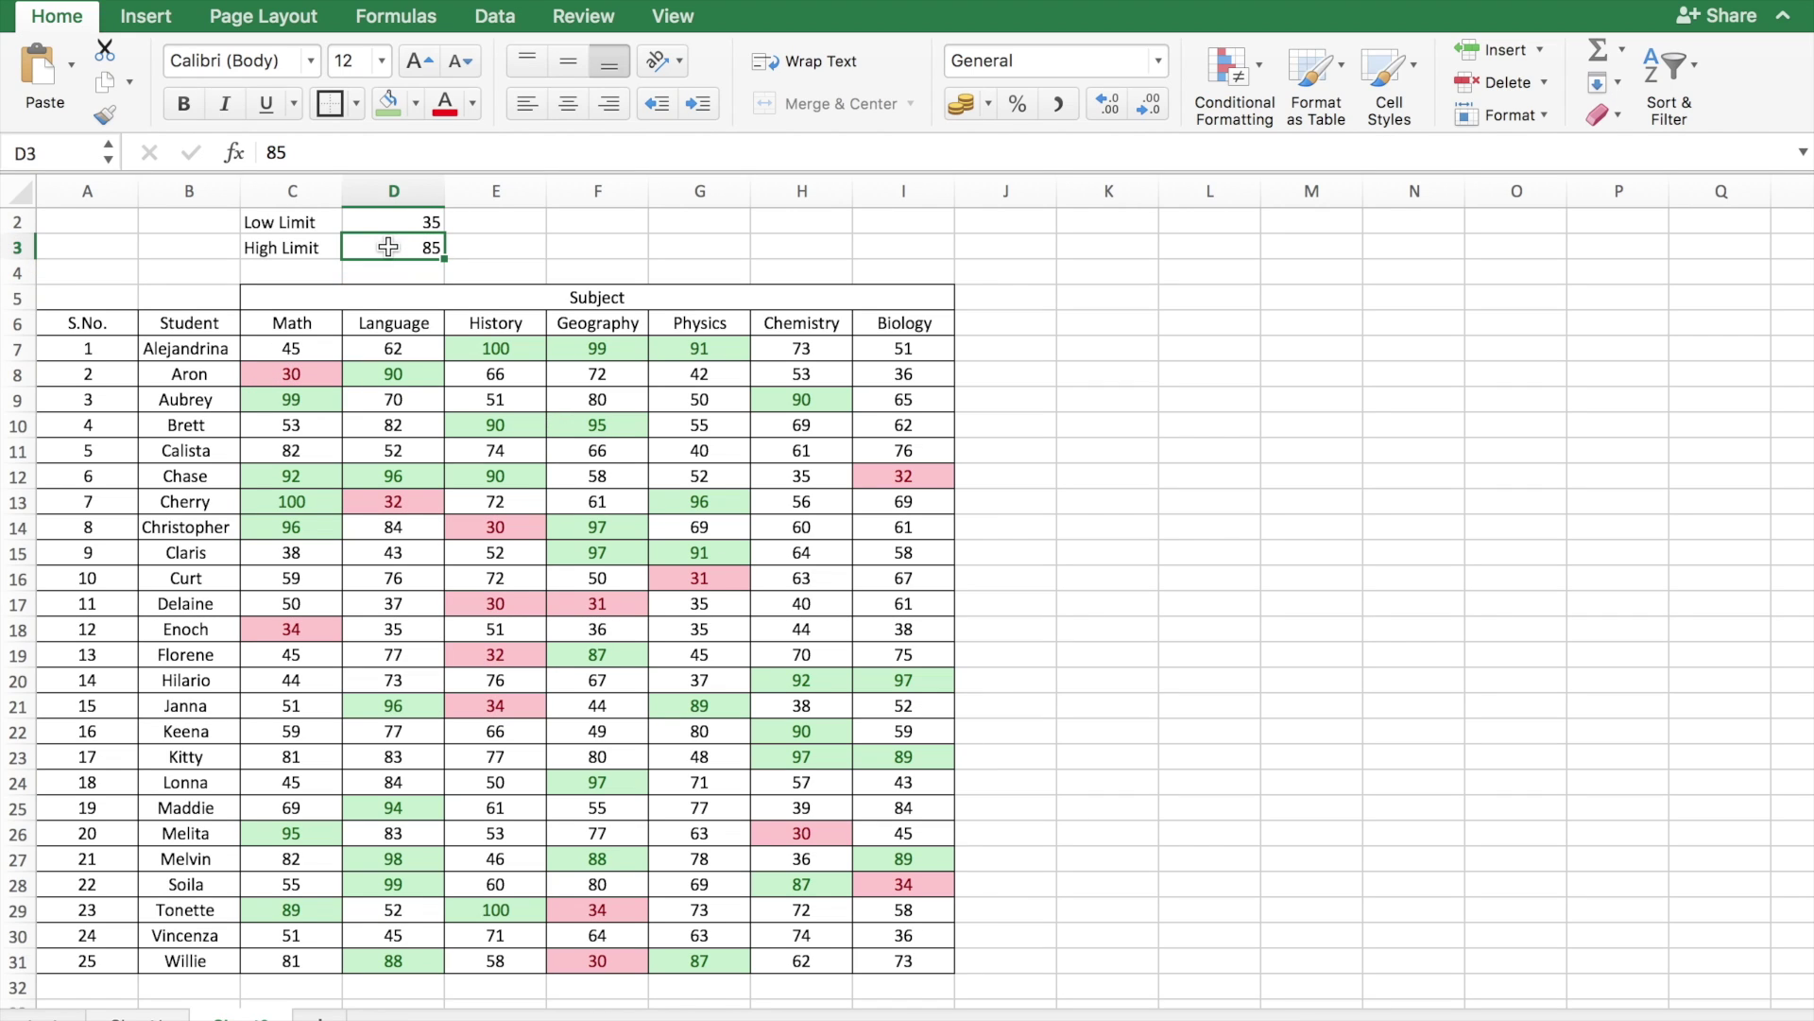
pyautogui.write('90')
pyautogui.press('Return')
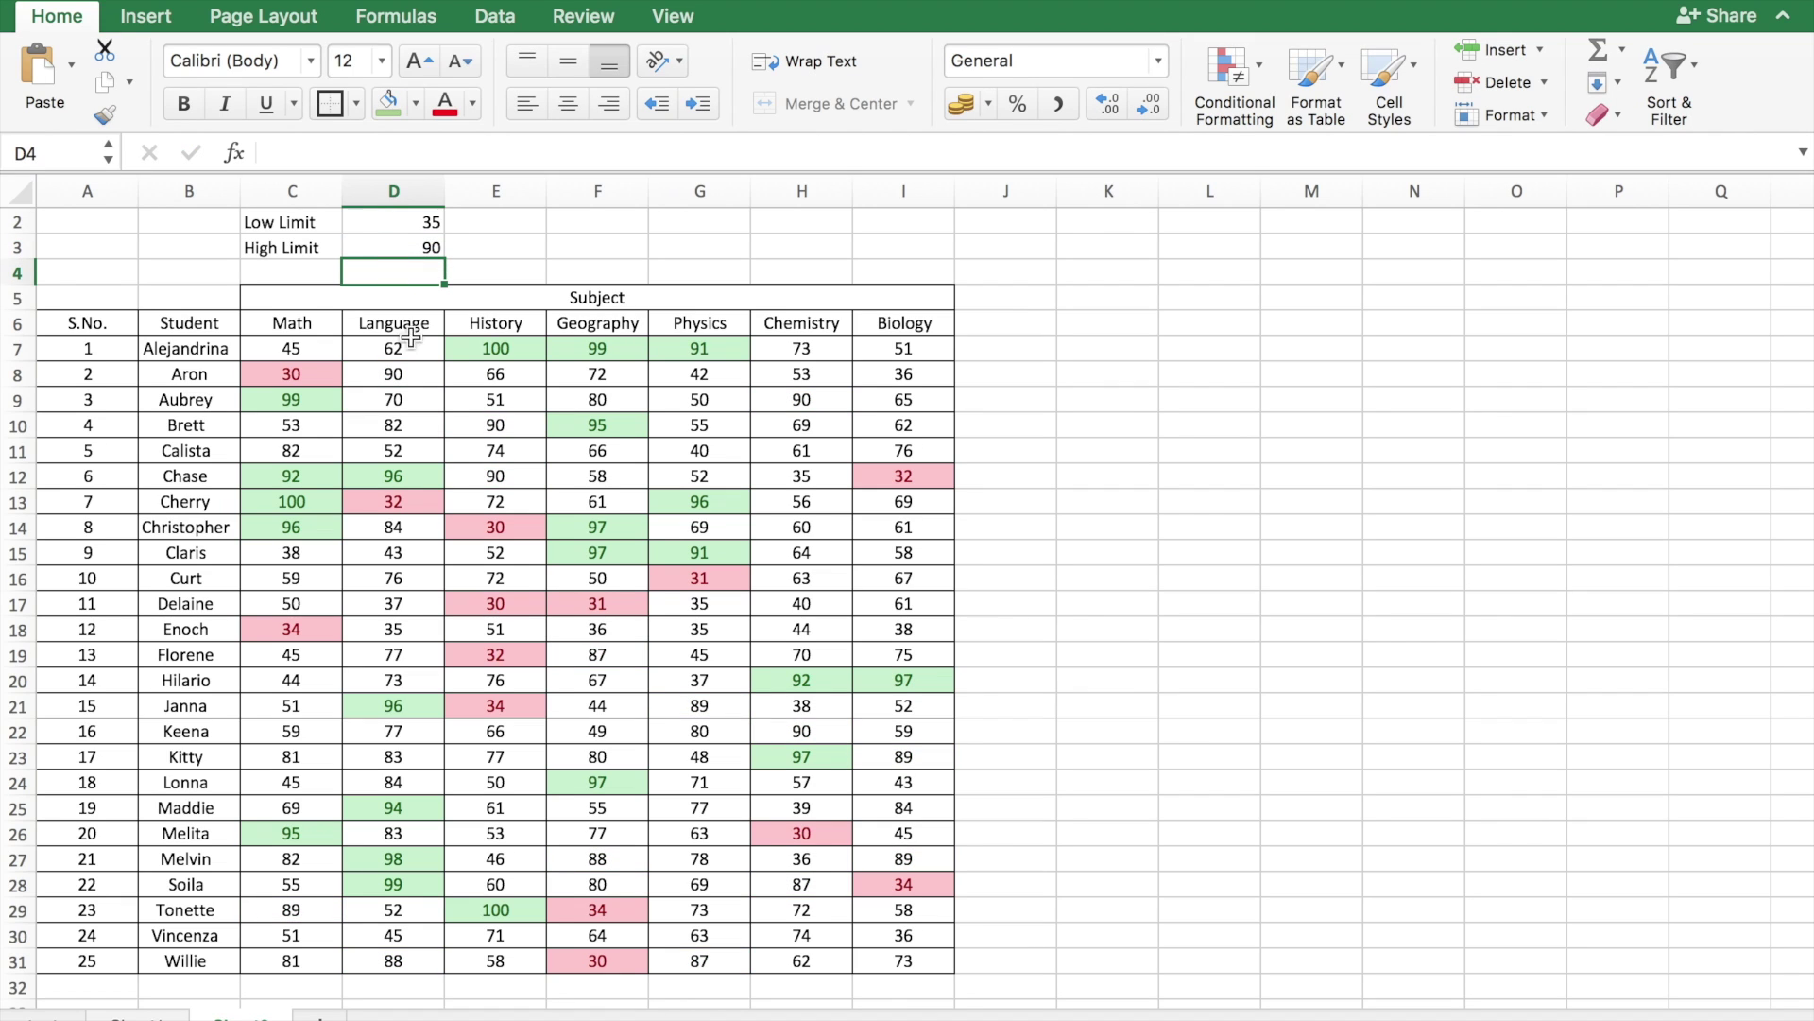